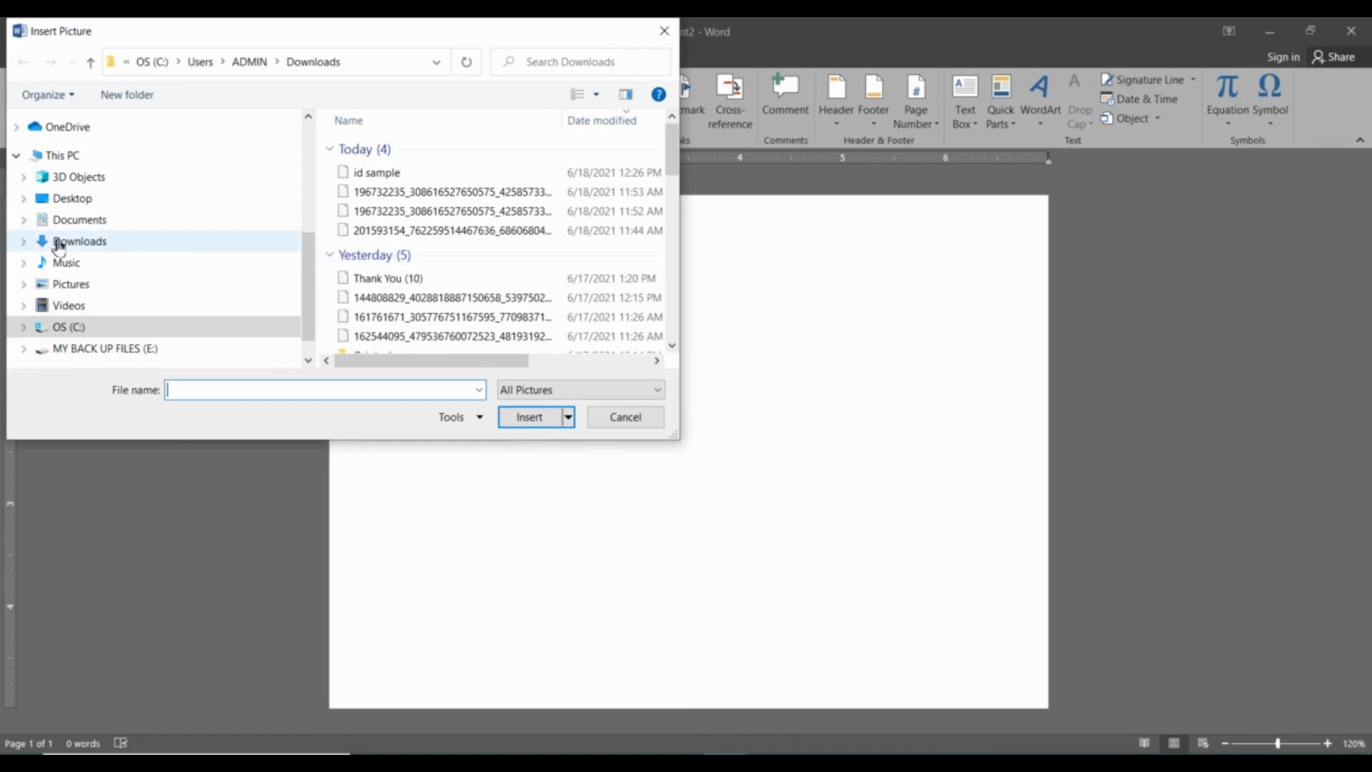
Step: Insert the blue striped sky background picture from the Template & Elements folder into the page
scroll(117, 202, up, 4)
click(100, 248)
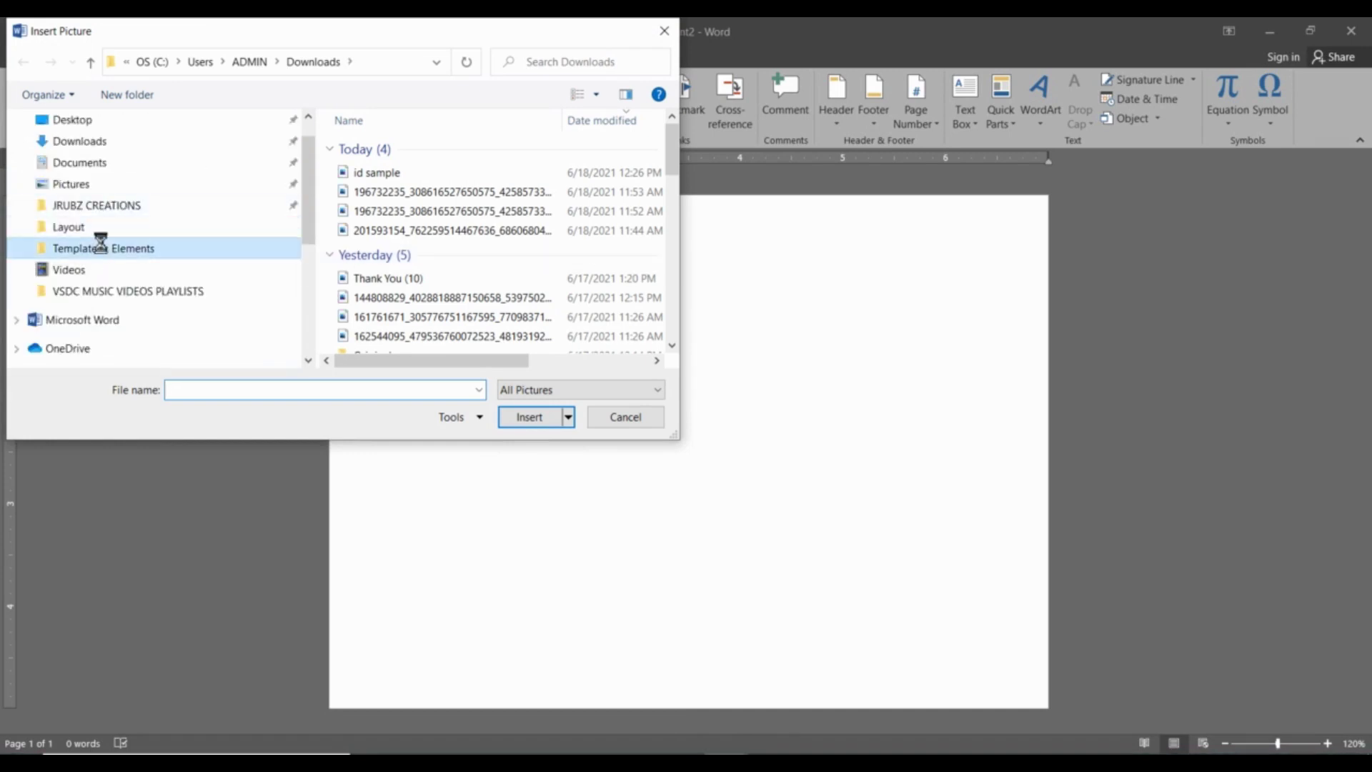
scroll(490, 257, down, 10)
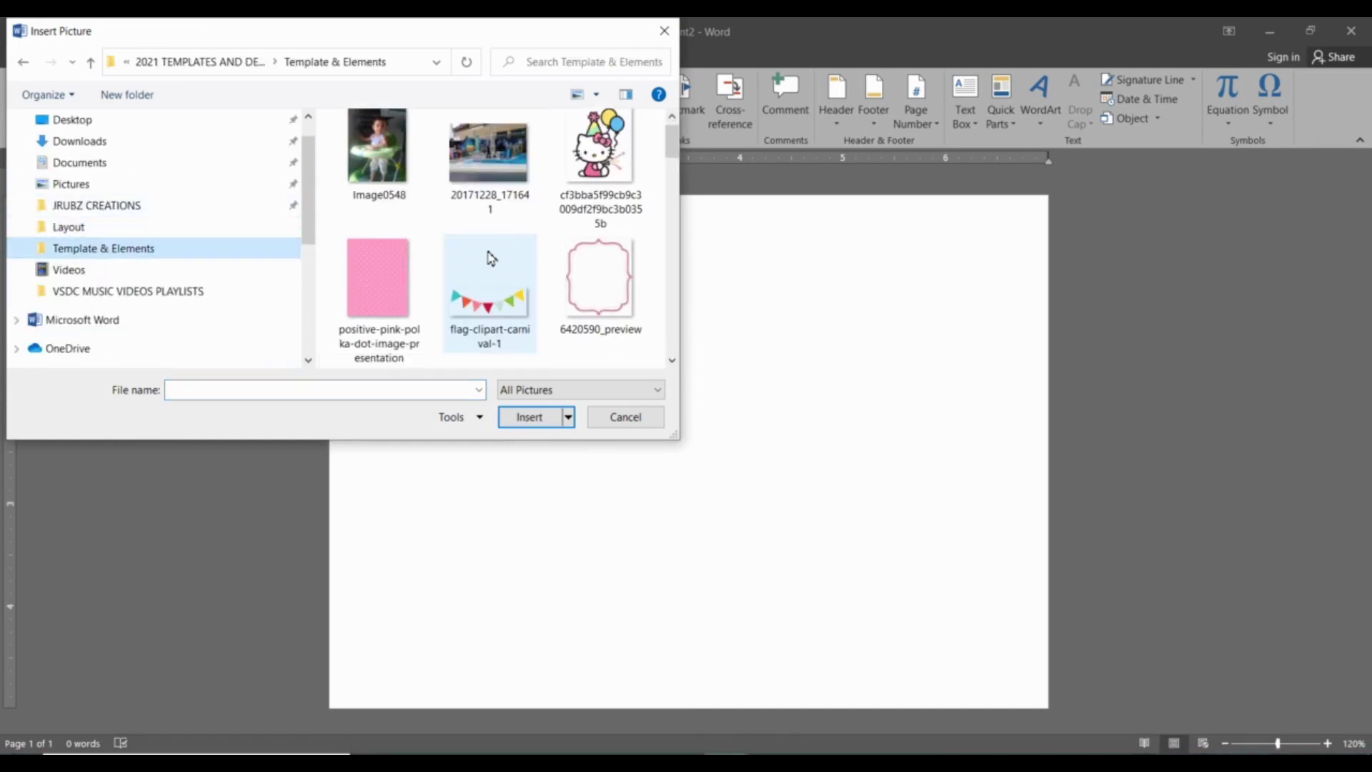
scroll(490, 258, down, 10)
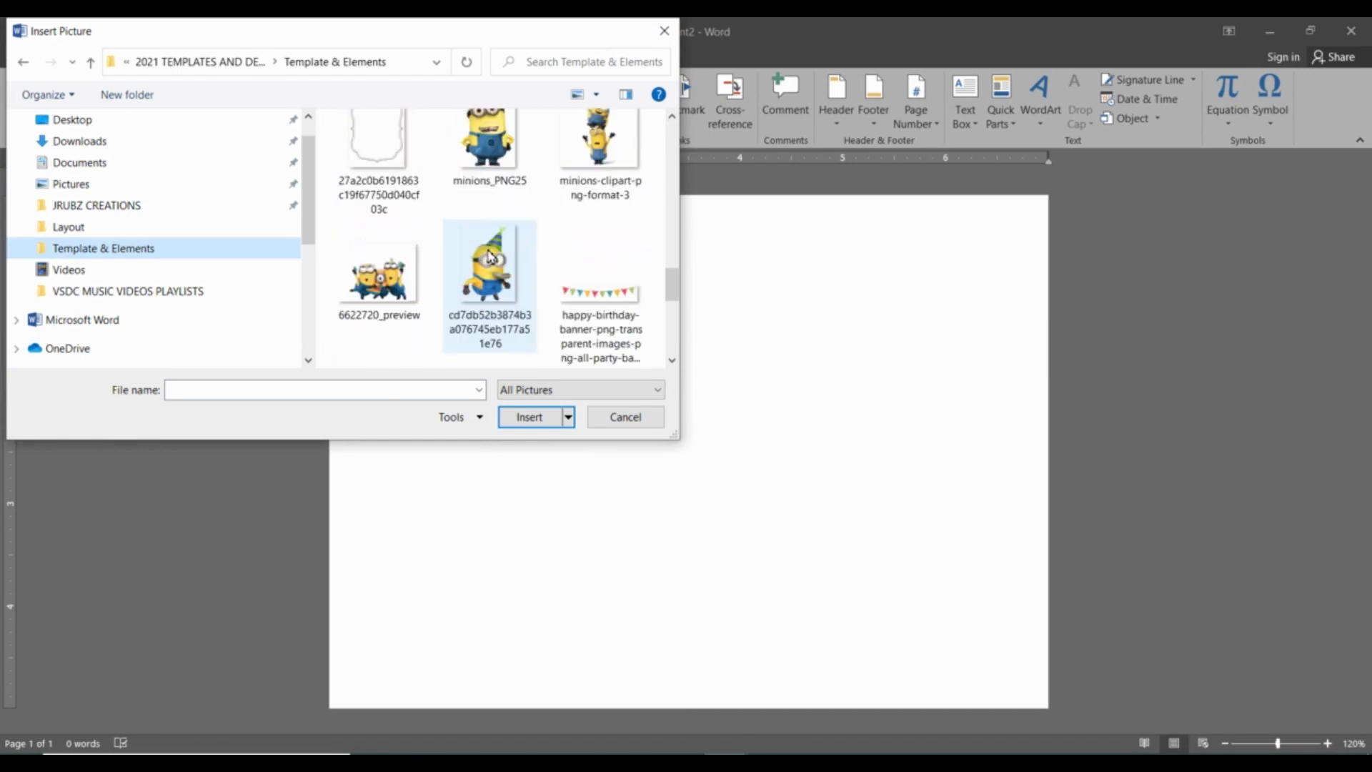
click(411, 293)
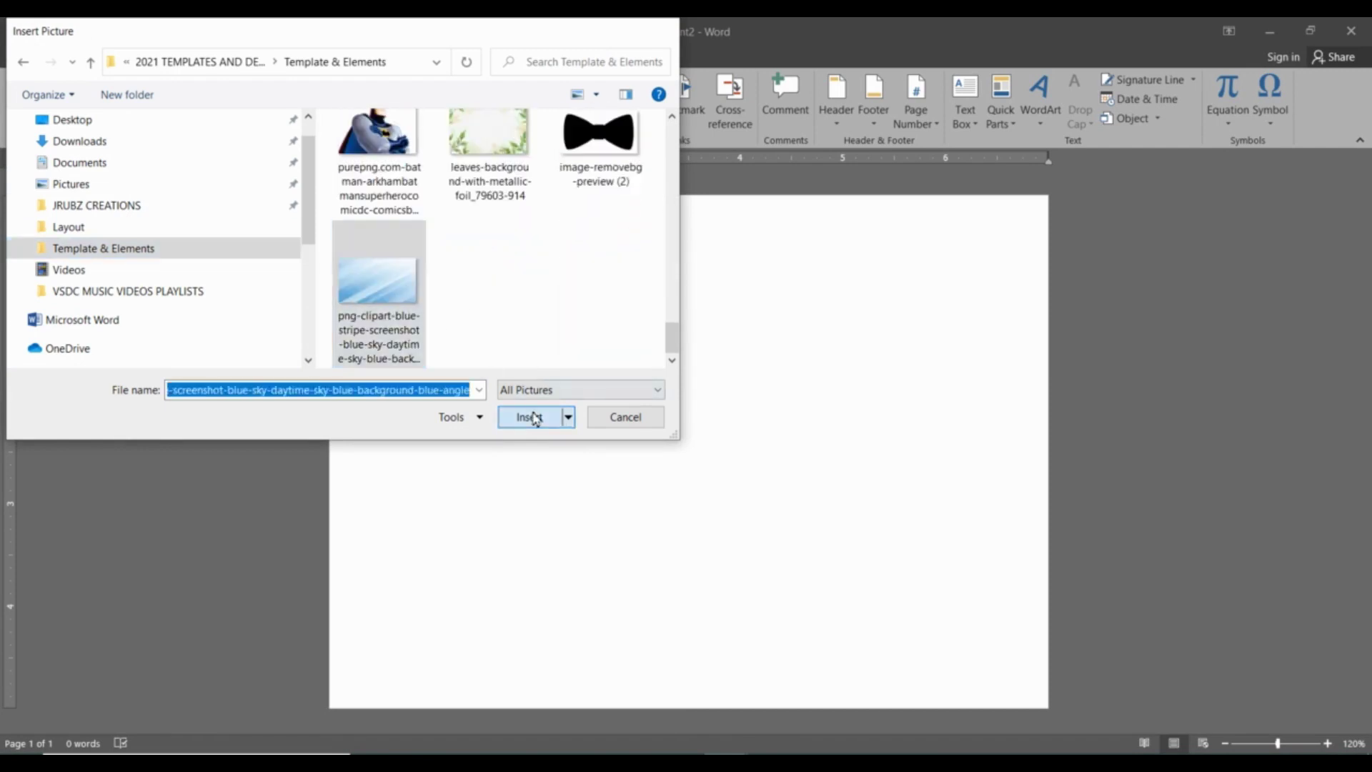
click(533, 417)
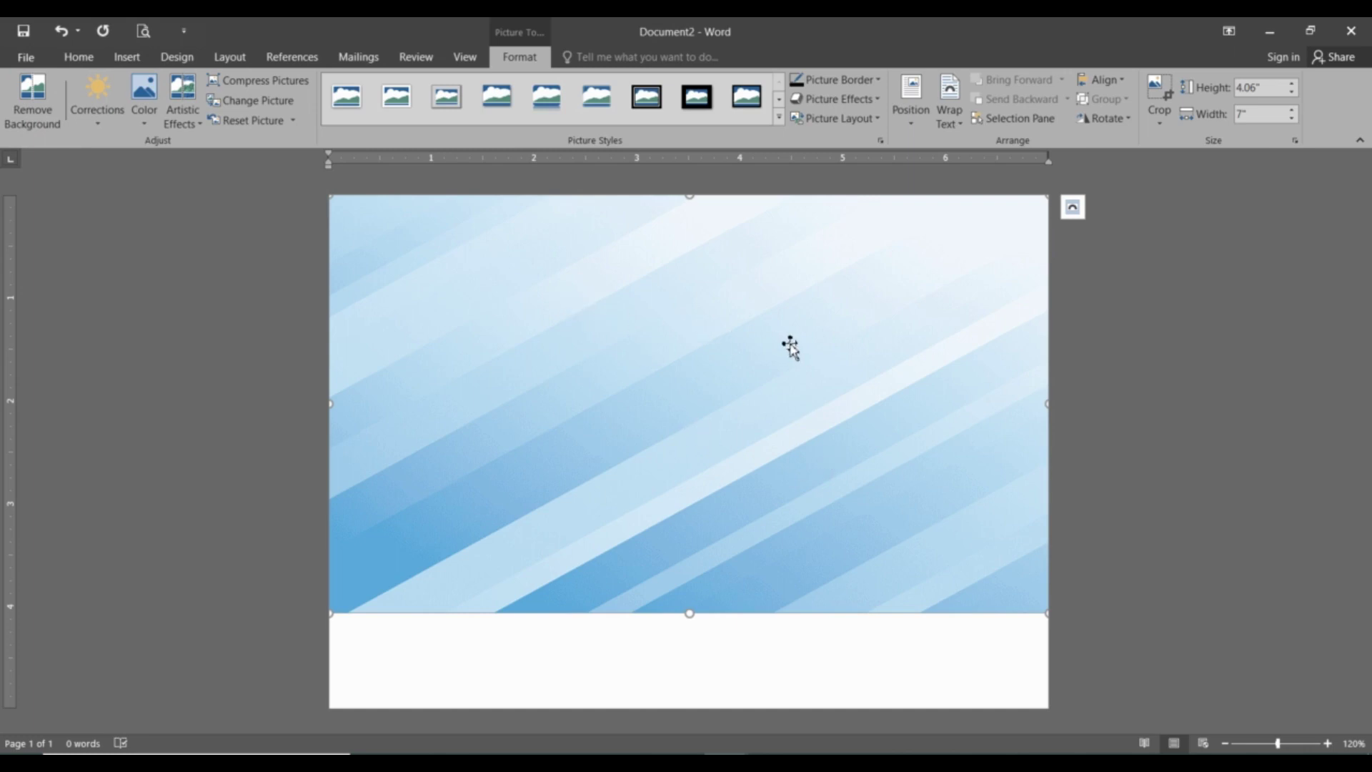
Step: Set the picture's text wrapping to In Front of Text
right_click(752, 381)
mouse_move(887, 661)
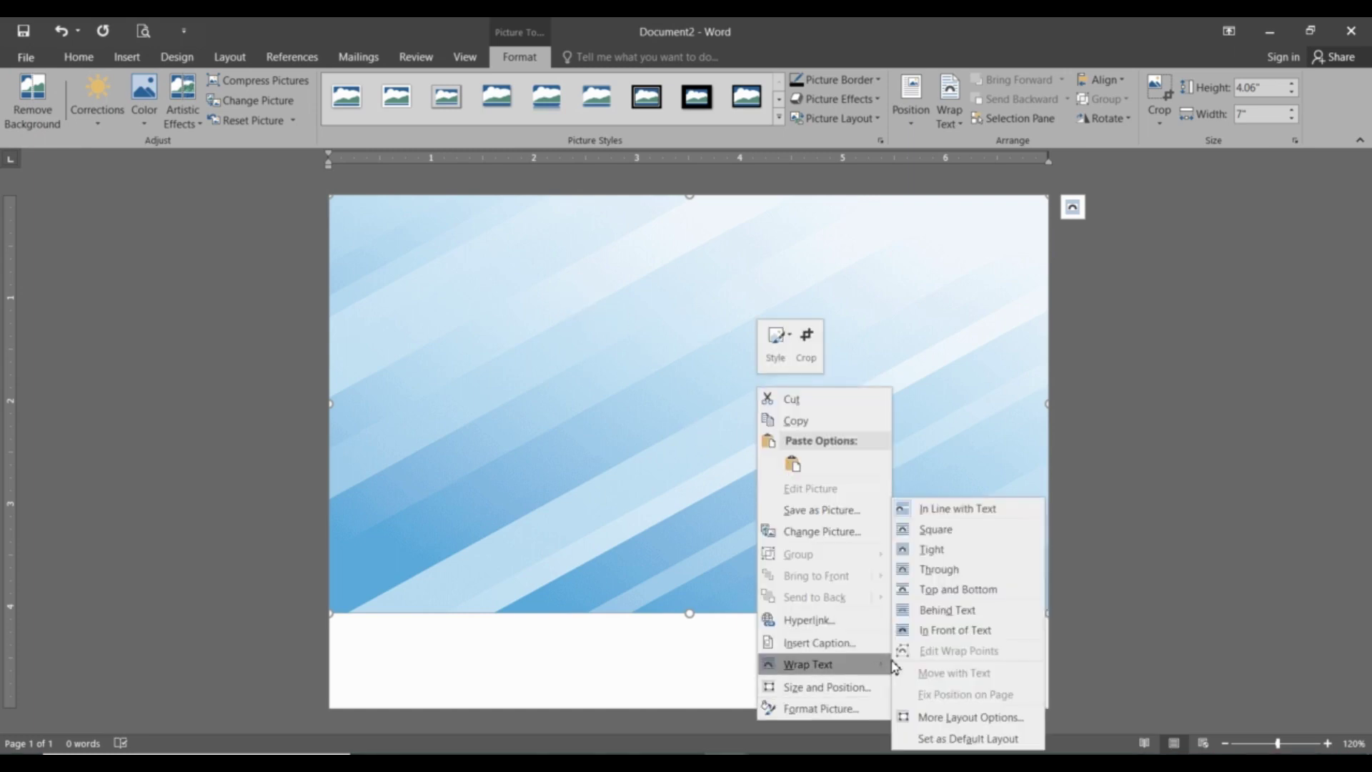
click(963, 632)
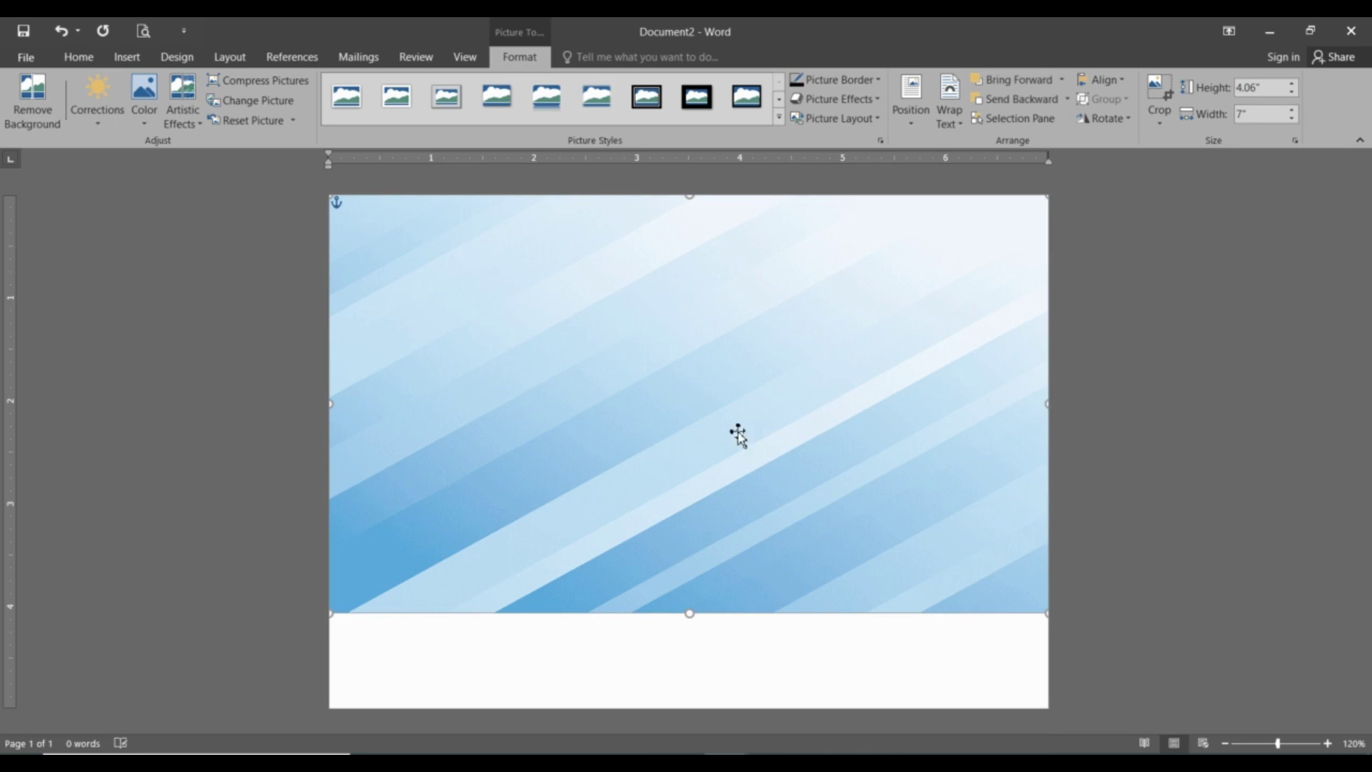
Step: Crop the blue picture from its left side to about 3.49" wide and move it to the horizontal centre of the page
click(1159, 92)
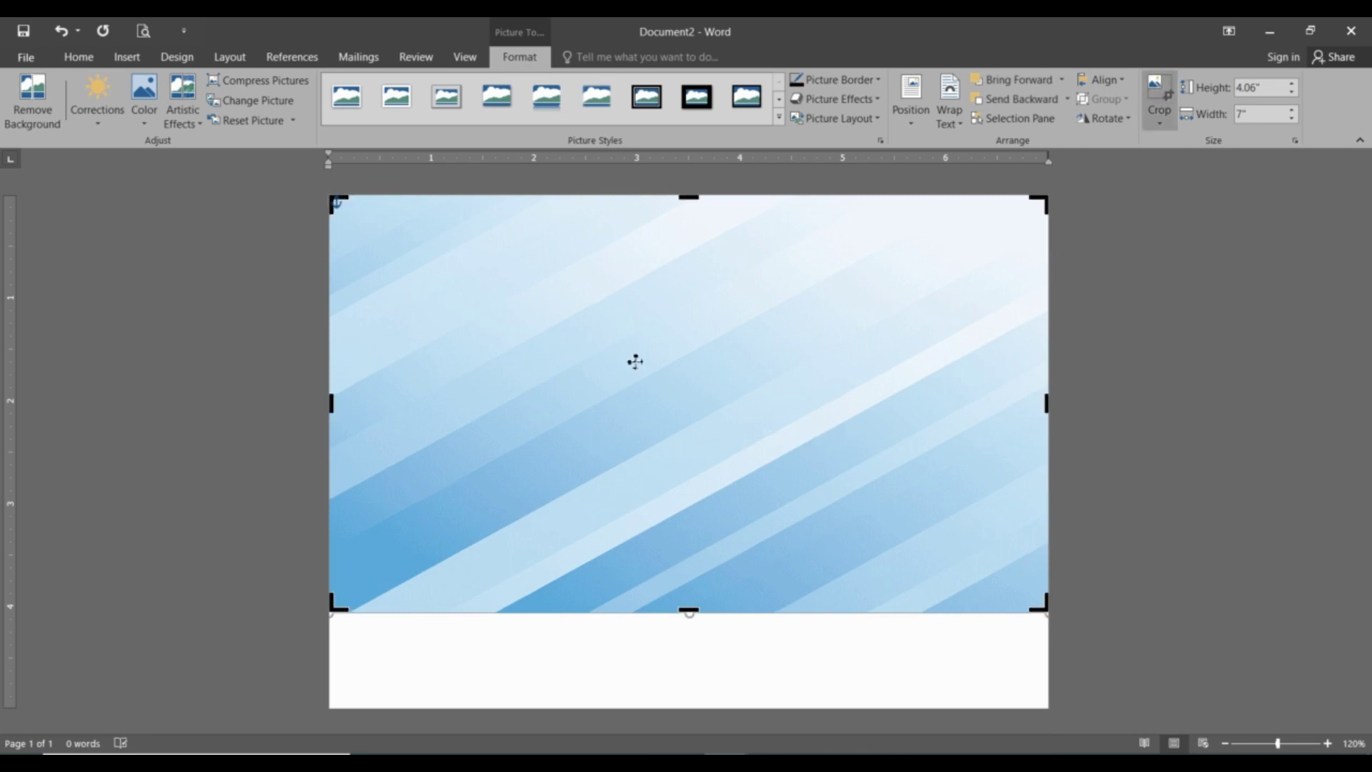
drag(339, 401, 692, 439)
click(911, 643)
drag(818, 429, 827, 475)
drag(892, 535, 695, 496)
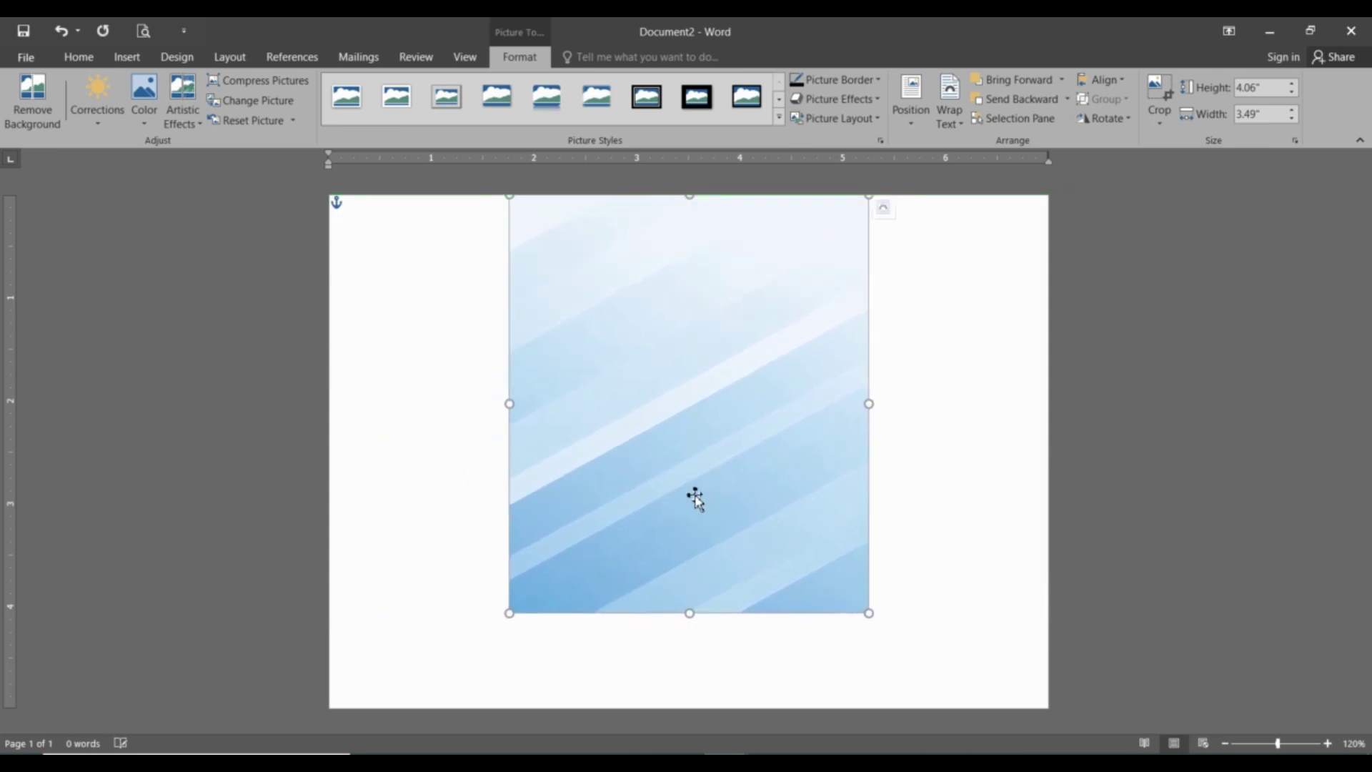
Step: Draw a vertical line about 4.98" long down the page's centre and move the blue picture onto the right half
click(126, 57)
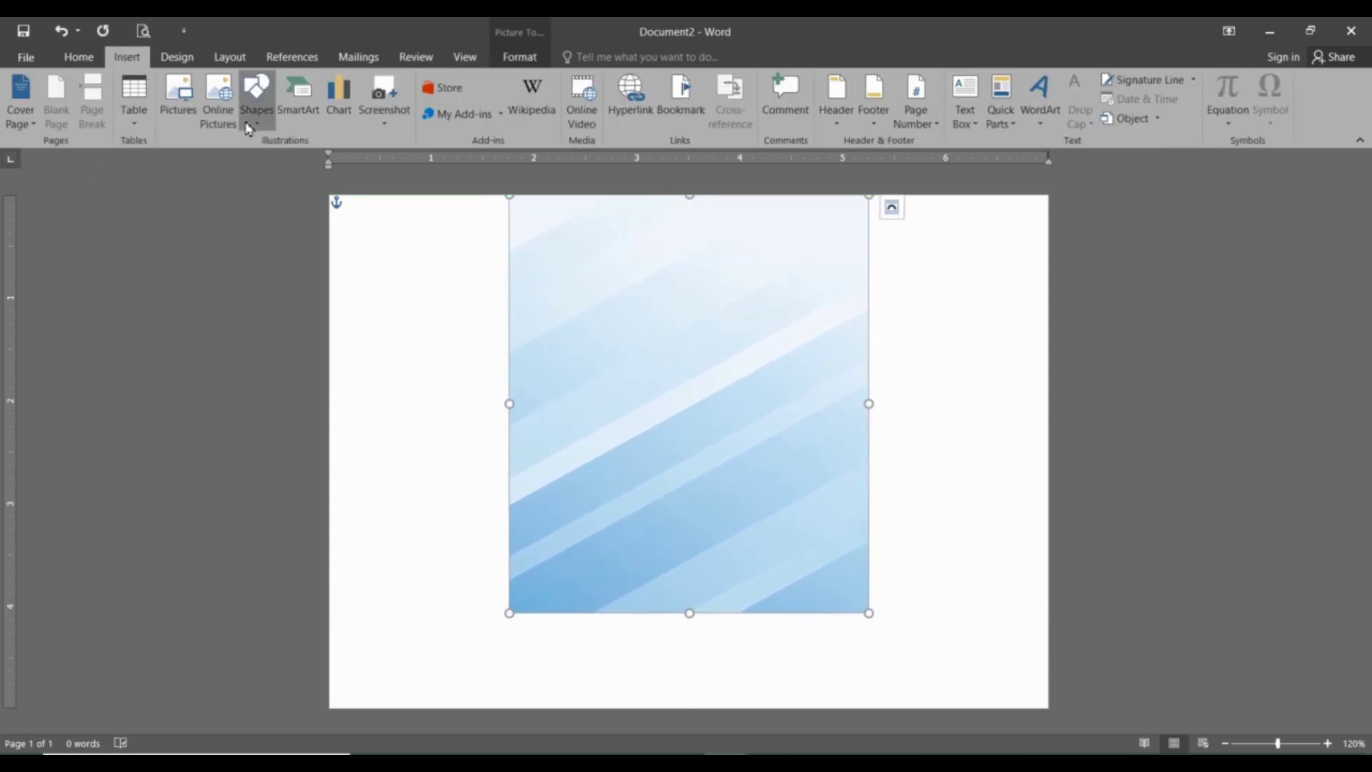
click(256, 100)
click(297, 170)
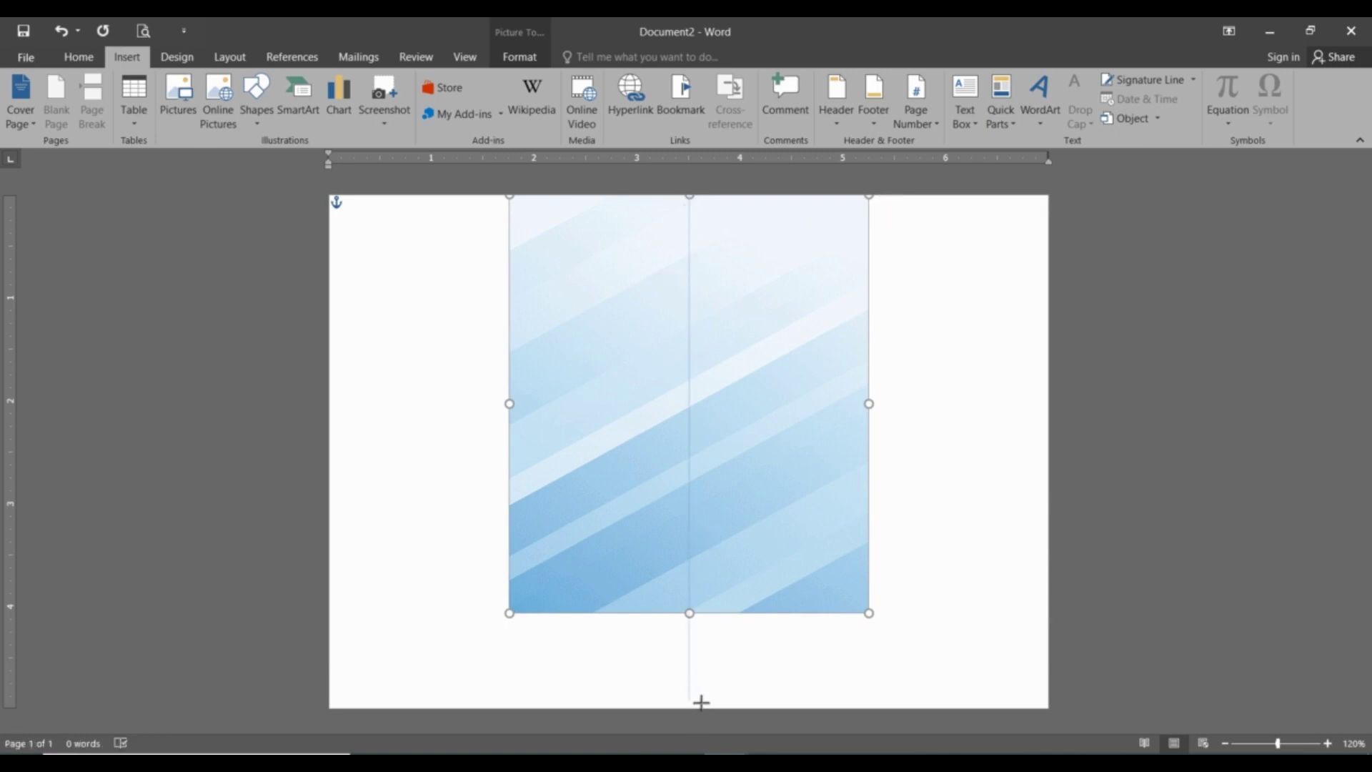
drag(698, 709, 698, 709)
mouse_move(780, 402)
mouse_down()
mouse_move(897, 419)
mouse_move(965, 405)
mouse_move(907, 396)
mouse_up()
Step: Change the outline colour of the vertical centre line to light gray
click(690, 323)
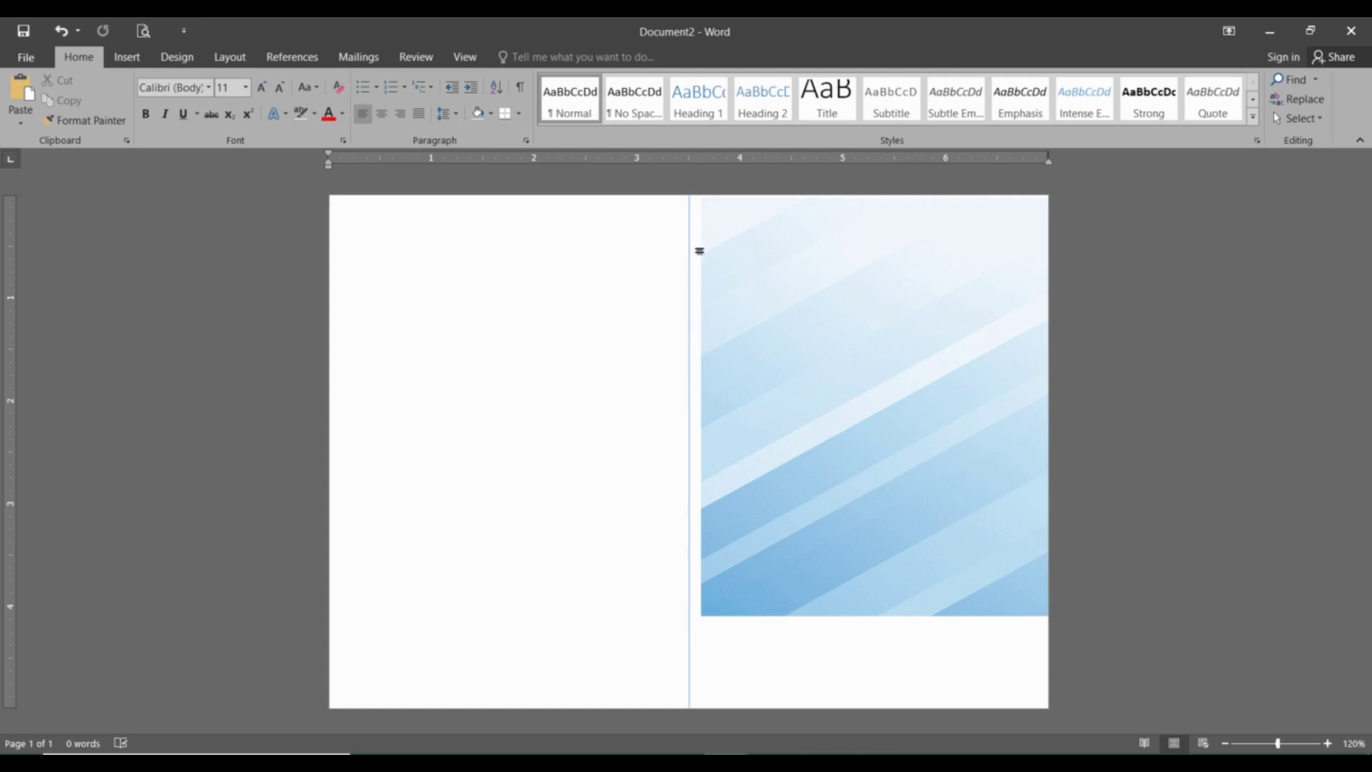
click(691, 228)
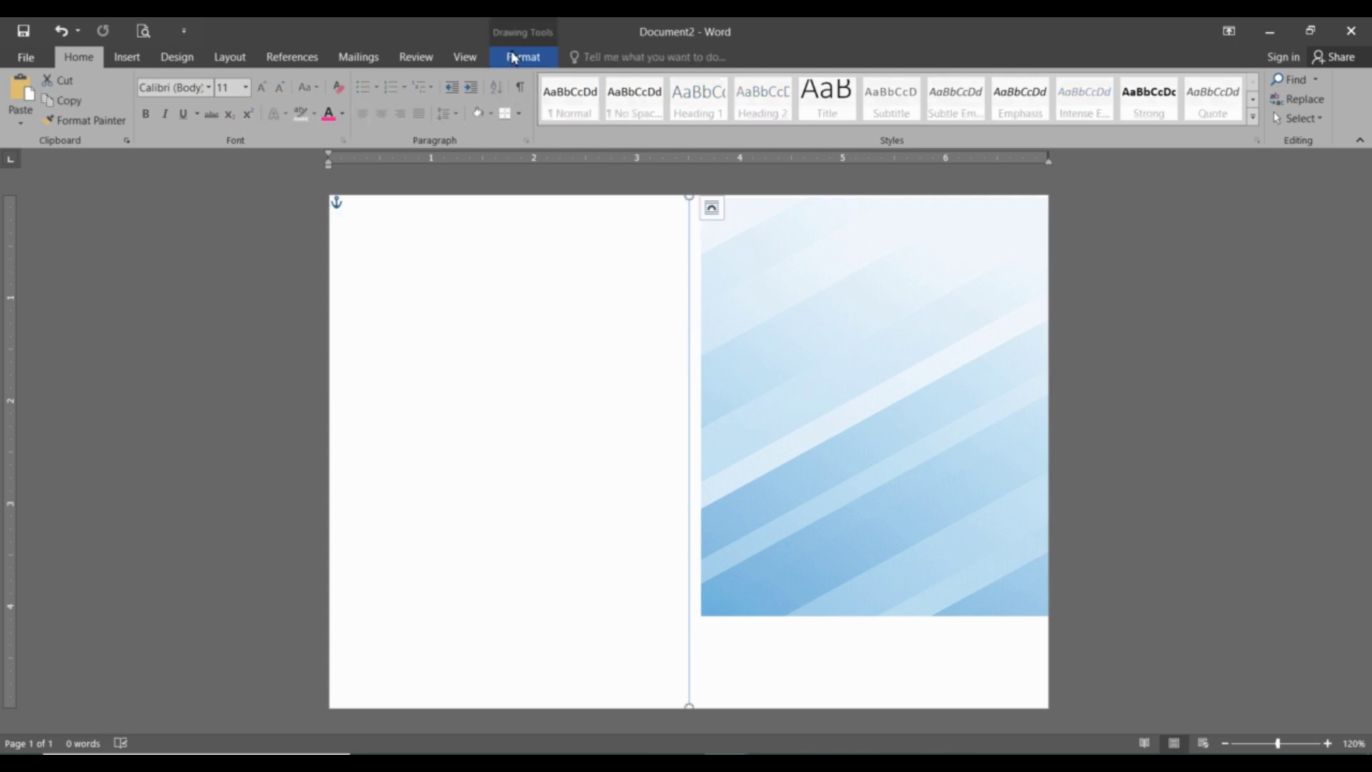
click(522, 56)
click(453, 102)
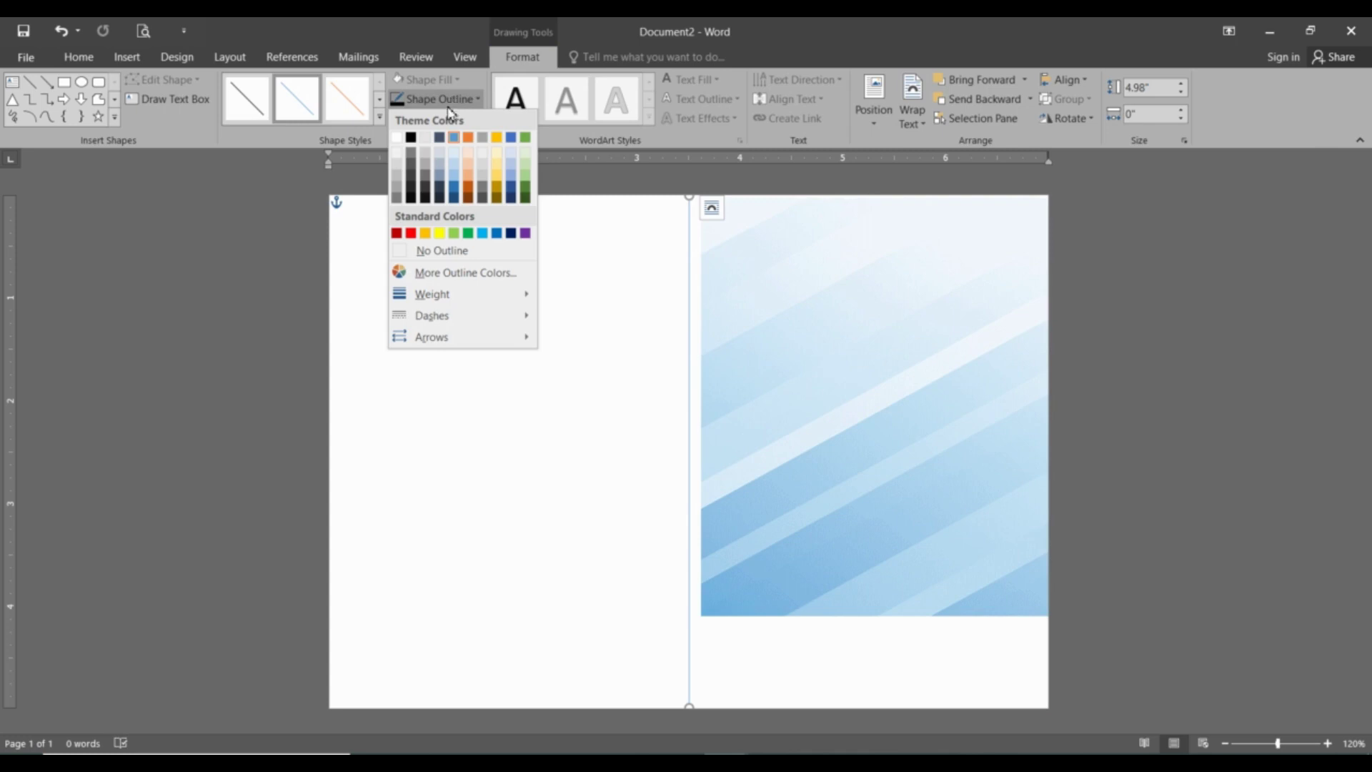
click(426, 156)
click(973, 655)
Step: Move the blue picture toward the page's centre and extend its crop on the left side to about 4.02" wide
click(915, 505)
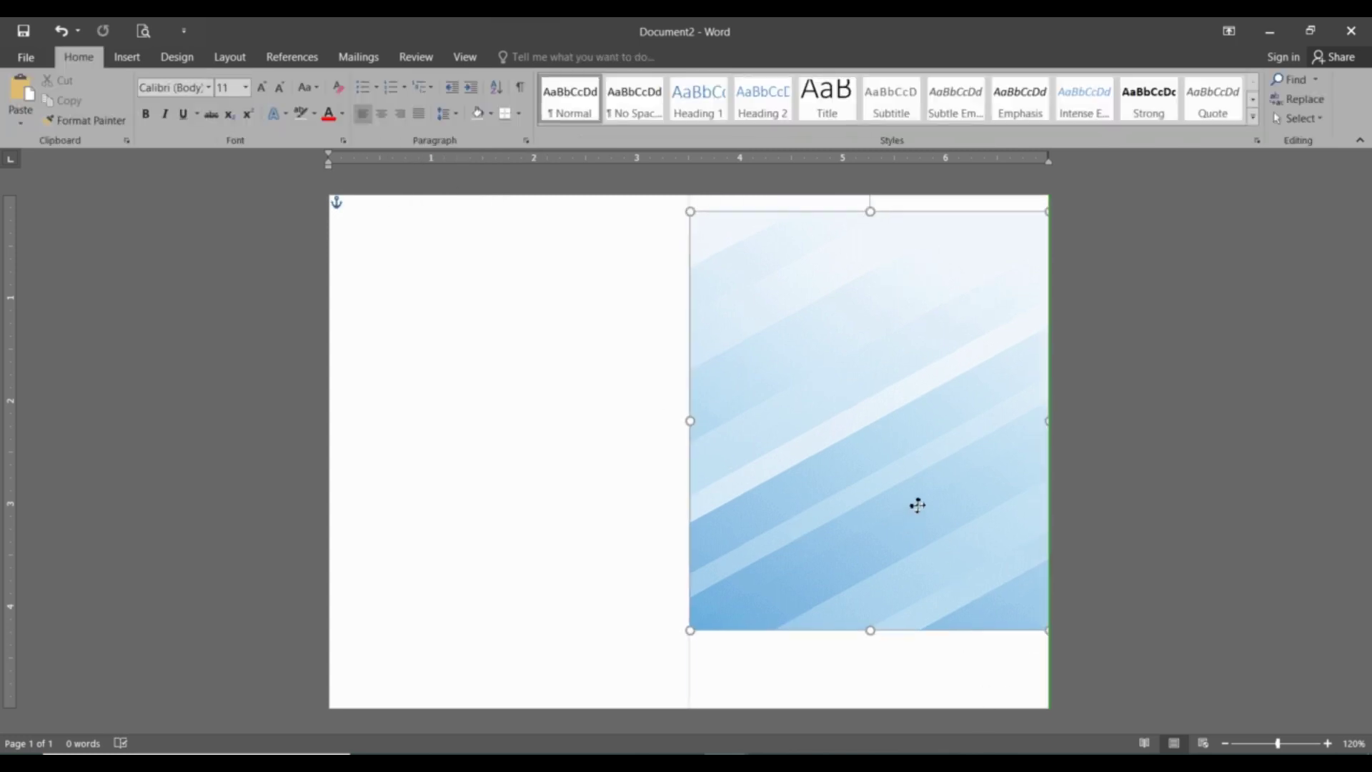
drag(975, 445, 833, 442)
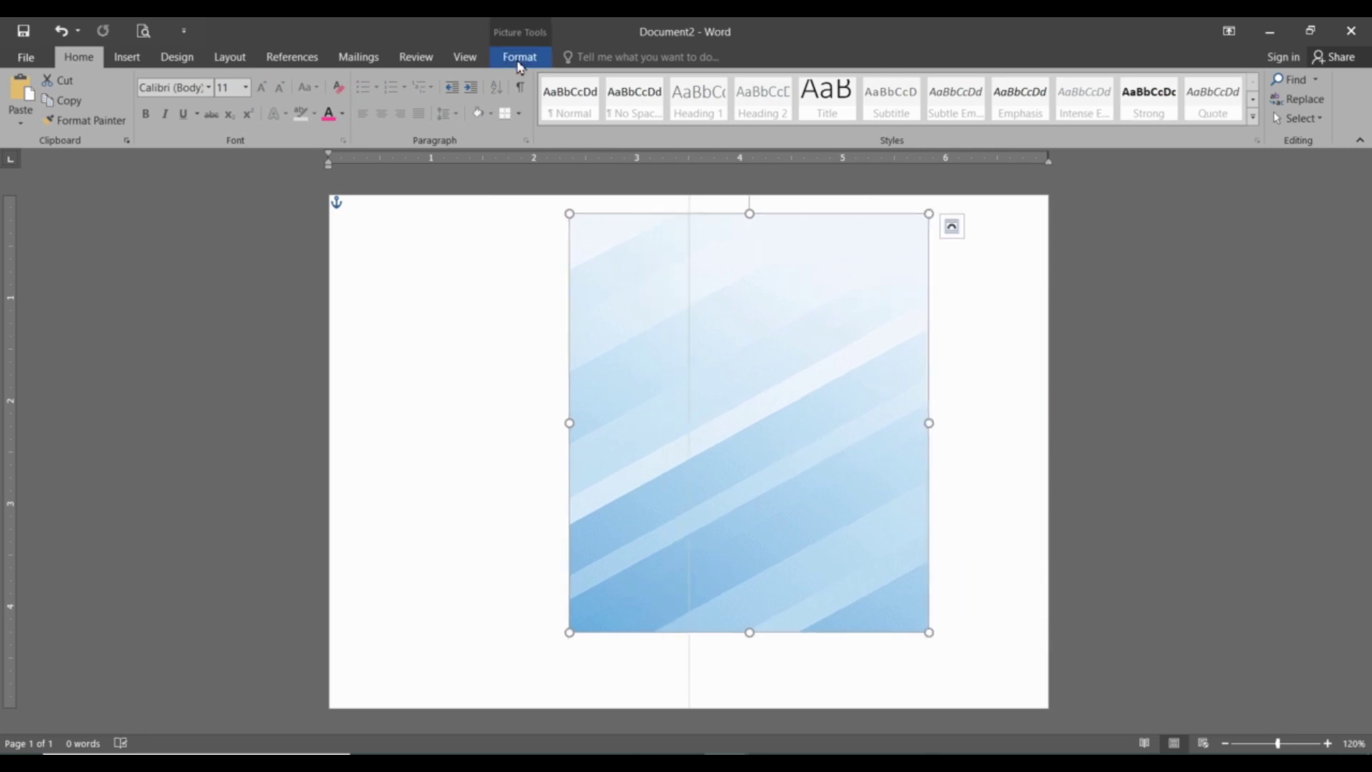
click(519, 56)
click(1159, 93)
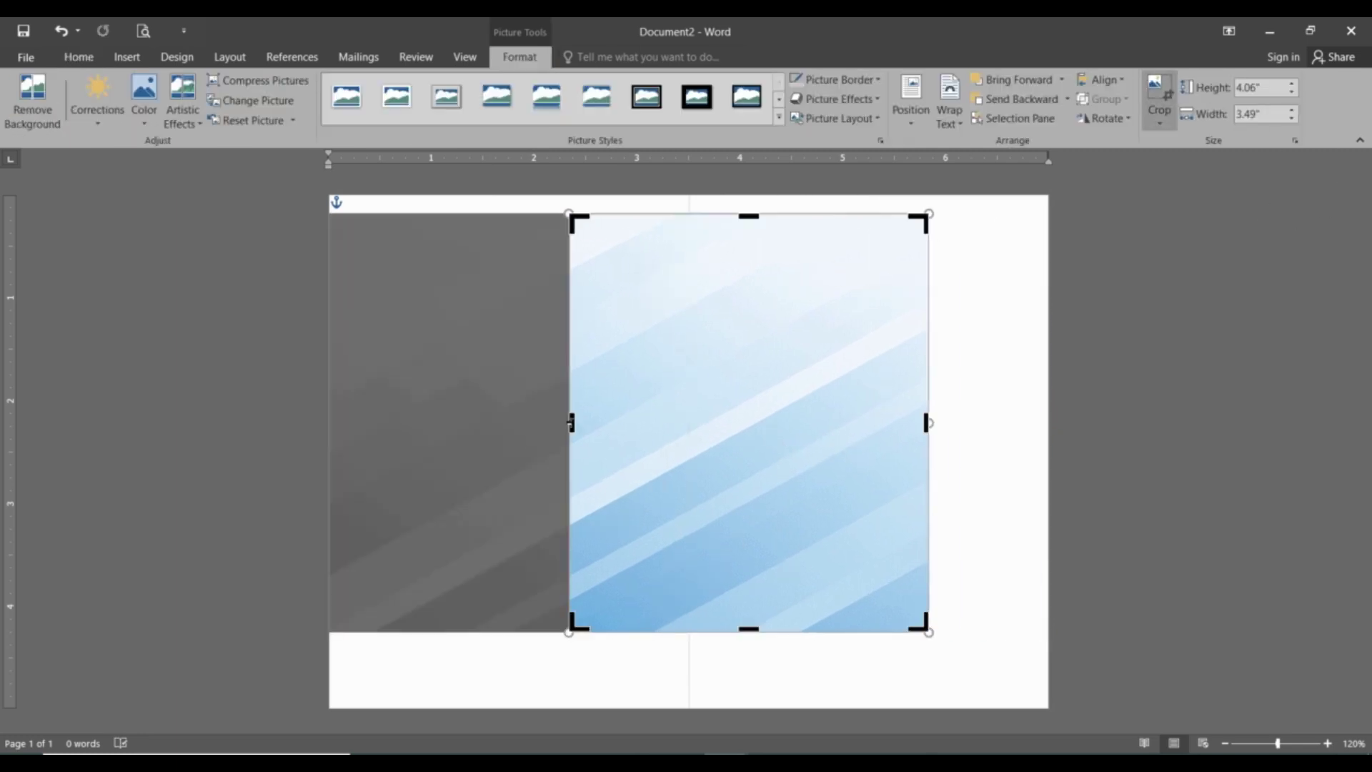
drag(570, 423, 515, 423)
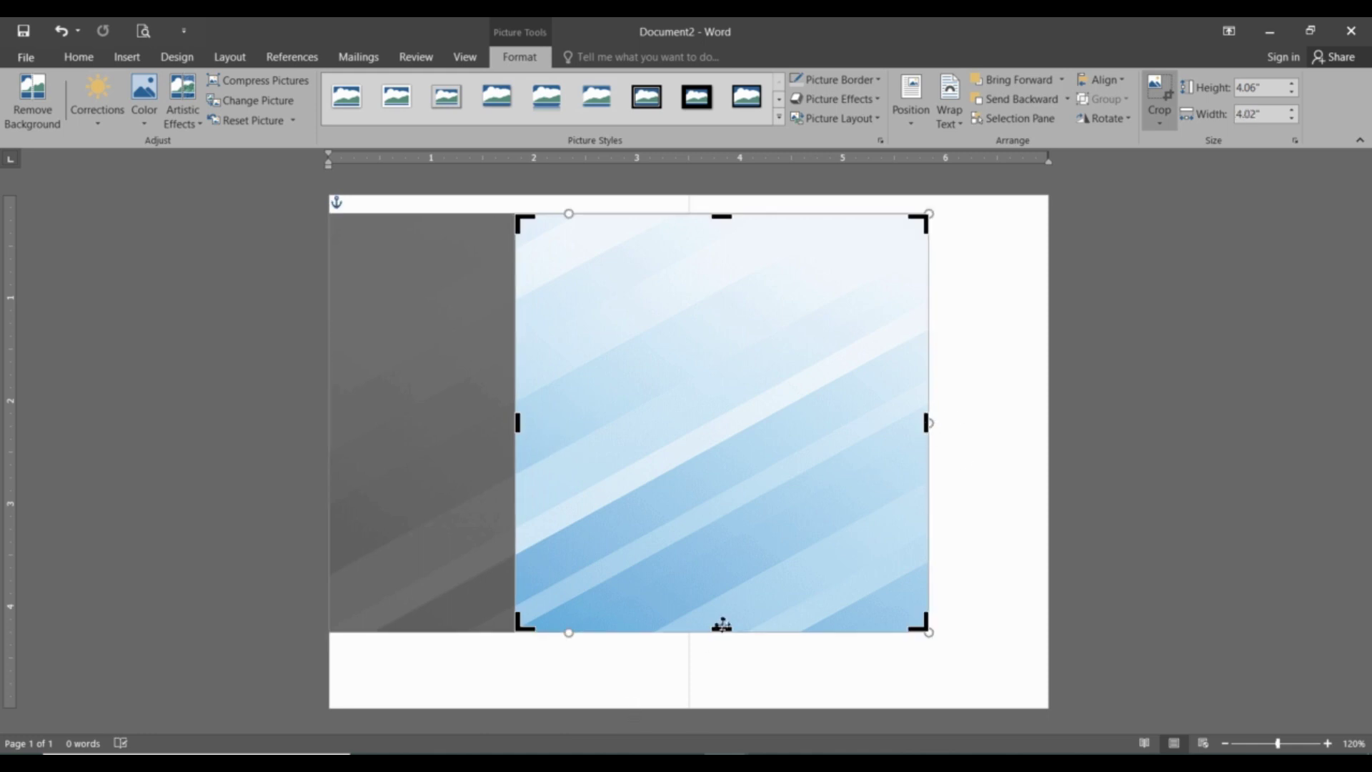
click(1011, 563)
click(771, 579)
Step: Stretch the picture to about 4.99" high and fit it to the page's right half at about 3.48" wide
drag(722, 632, 722, 708)
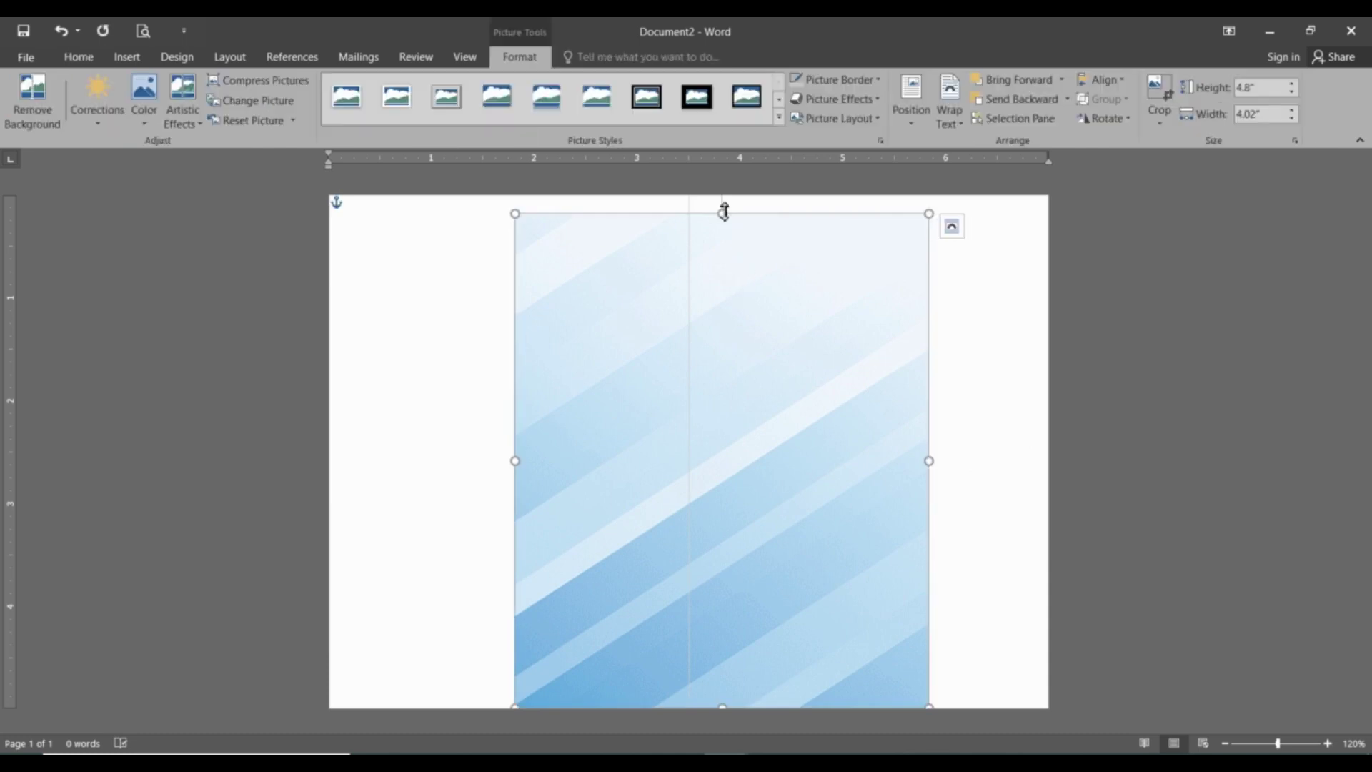
drag(722, 213, 730, 197)
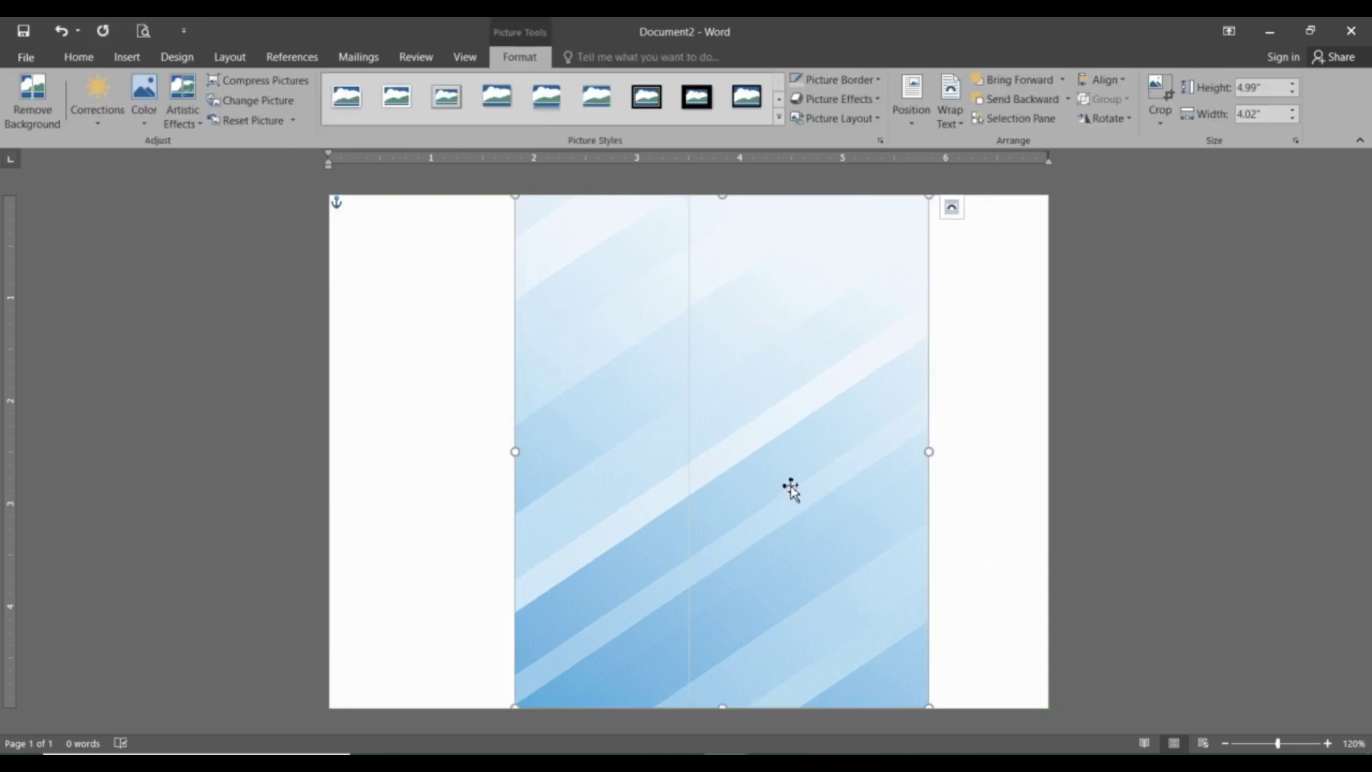
drag(789, 487, 943, 429)
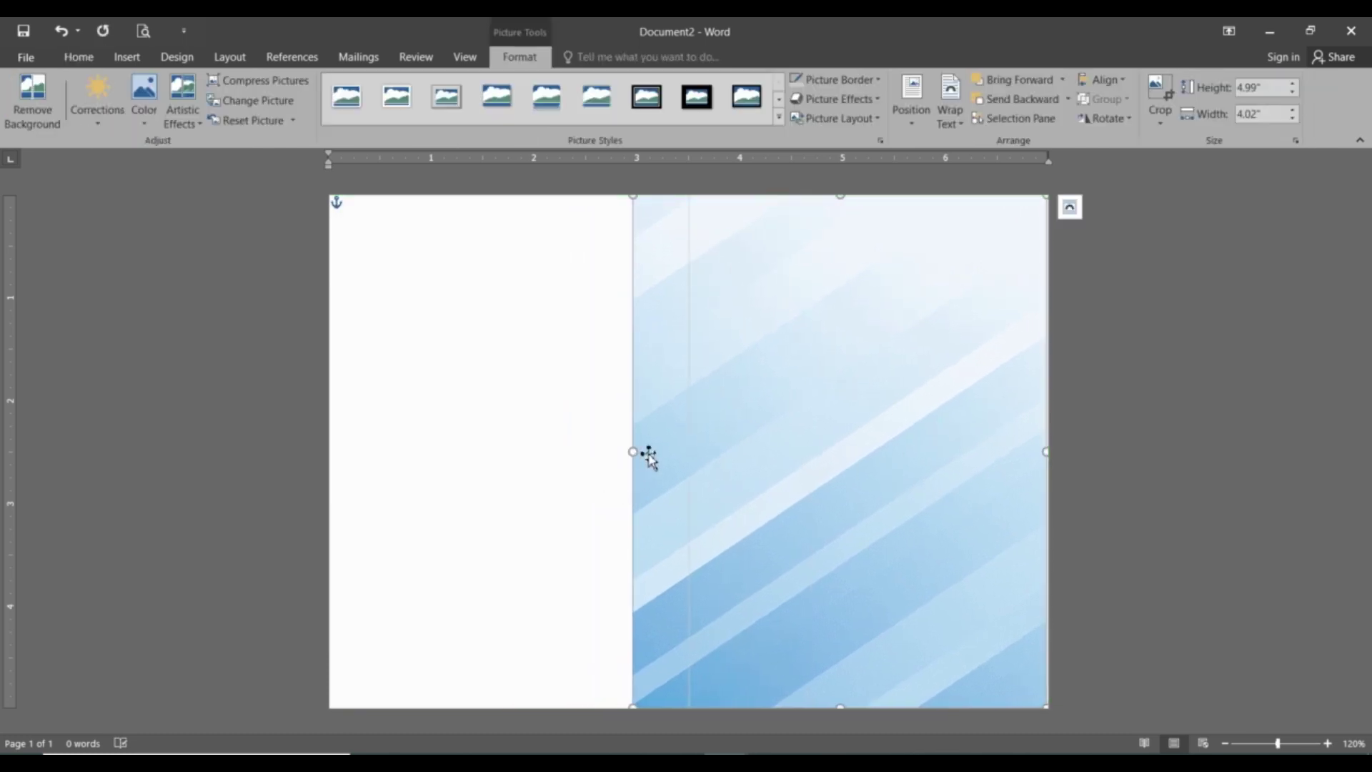
drag(633, 452, 690, 451)
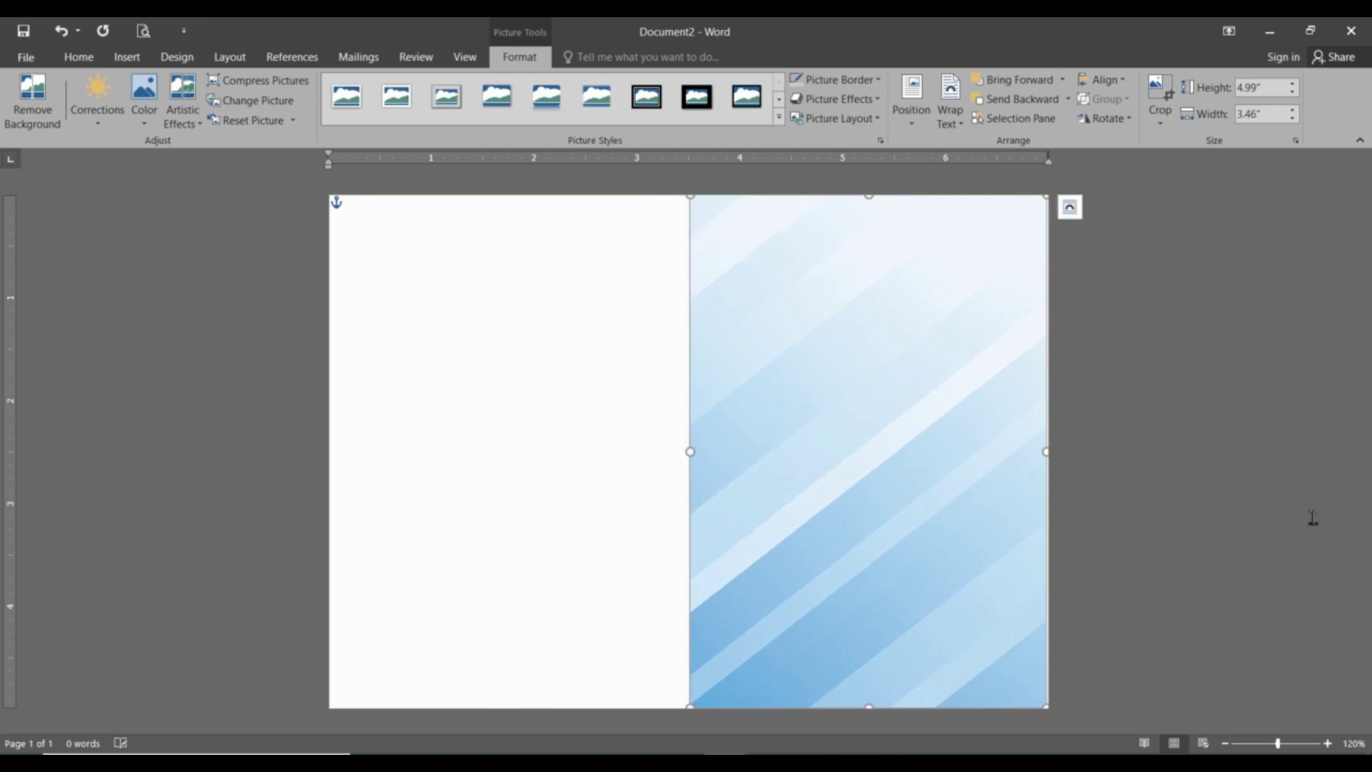
drag(957, 480, 959, 480)
drag(697, 452, 694, 452)
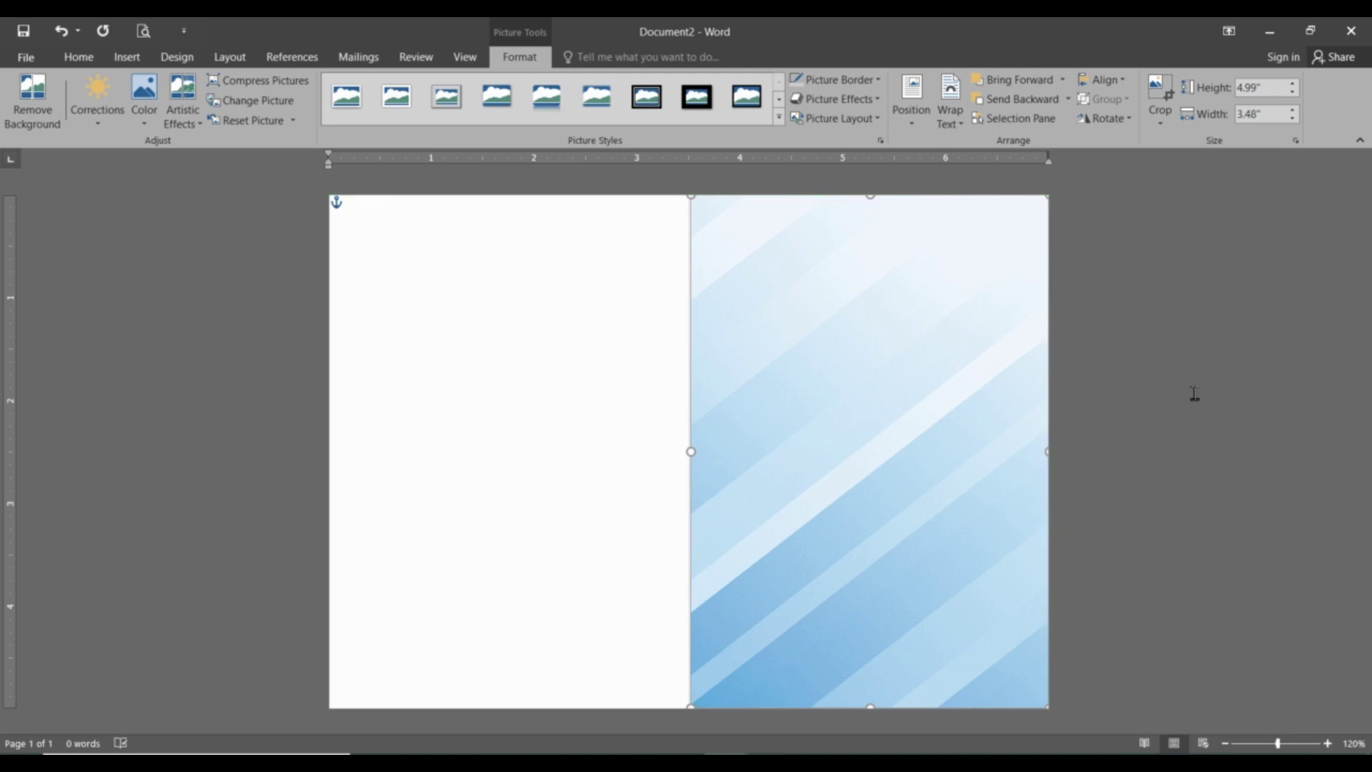
click(570, 422)
click(810, 552)
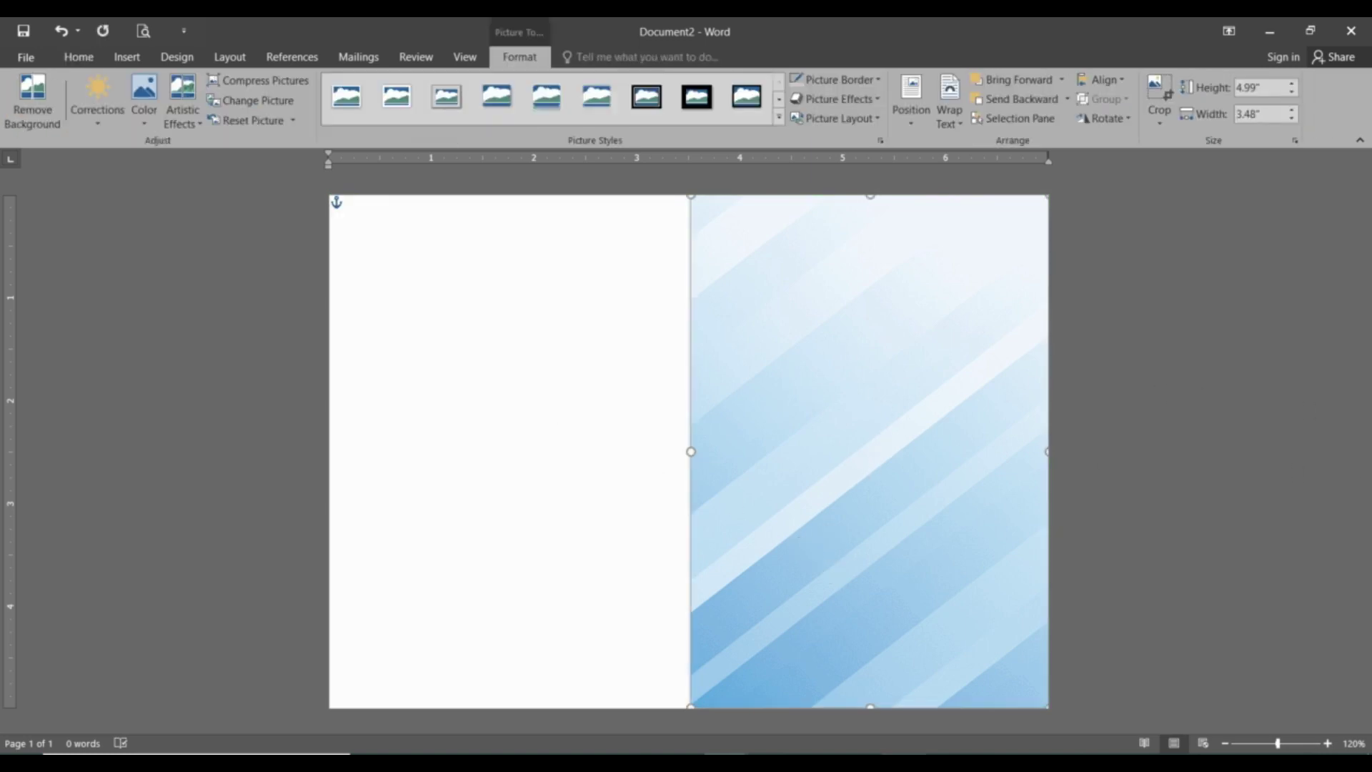
click(1084, 453)
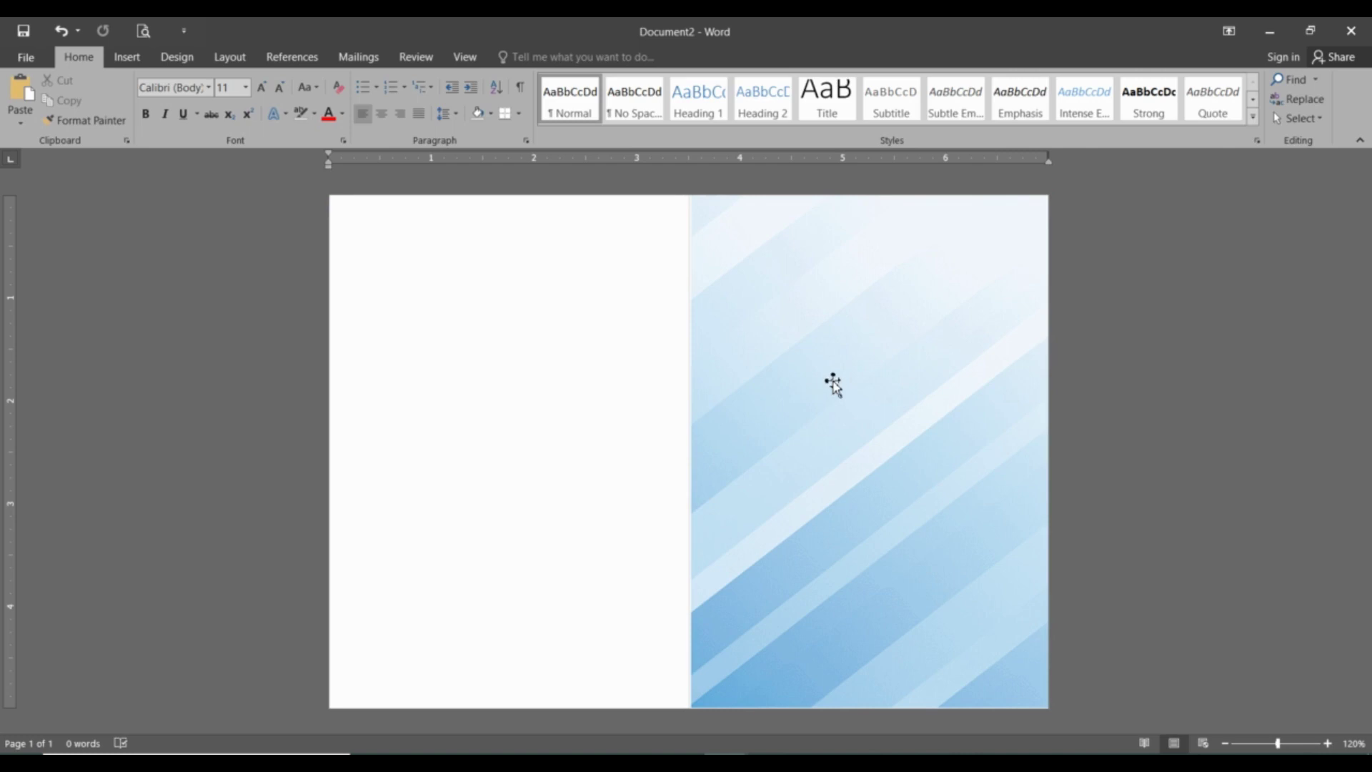
Step: Draw a text box about 1.57" by 2.49" on the blank left half of the page and enter "TO THE BEST"
click(127, 57)
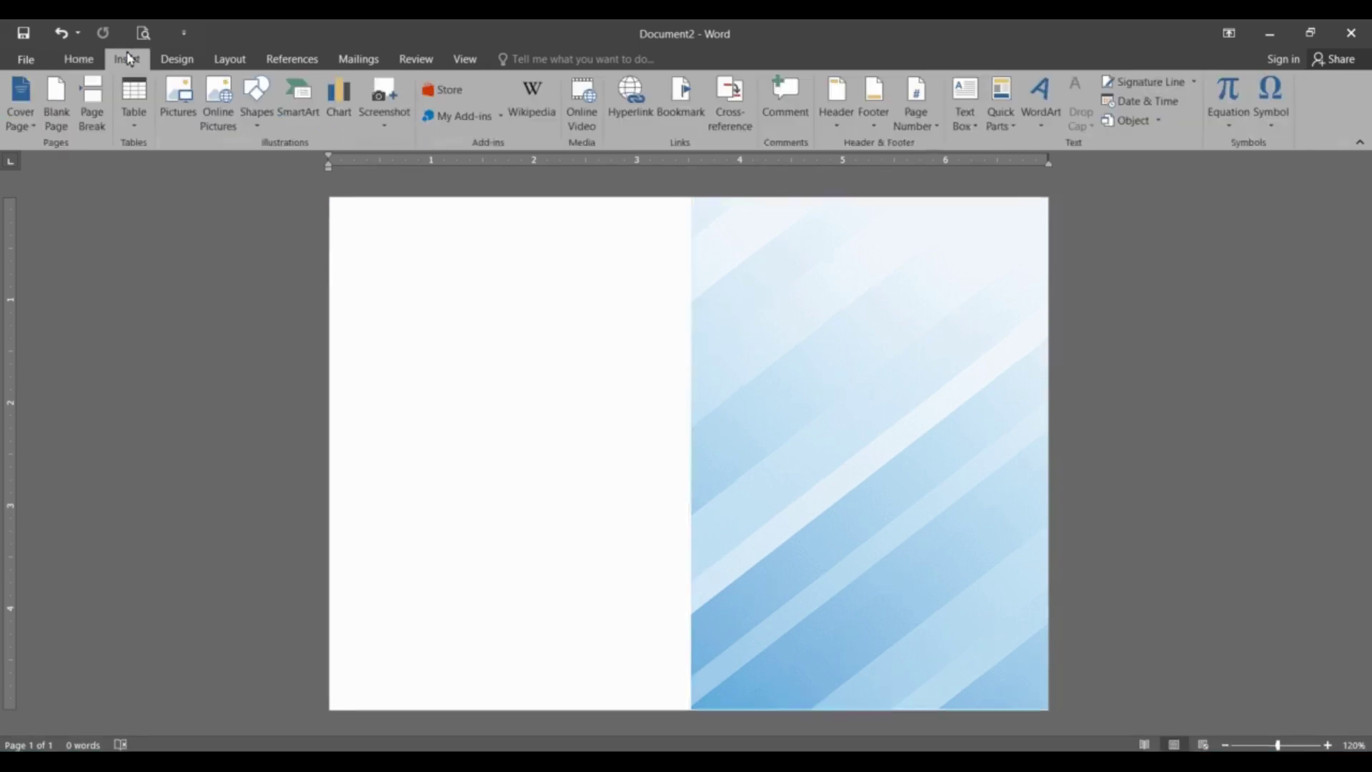
click(964, 114)
click(999, 596)
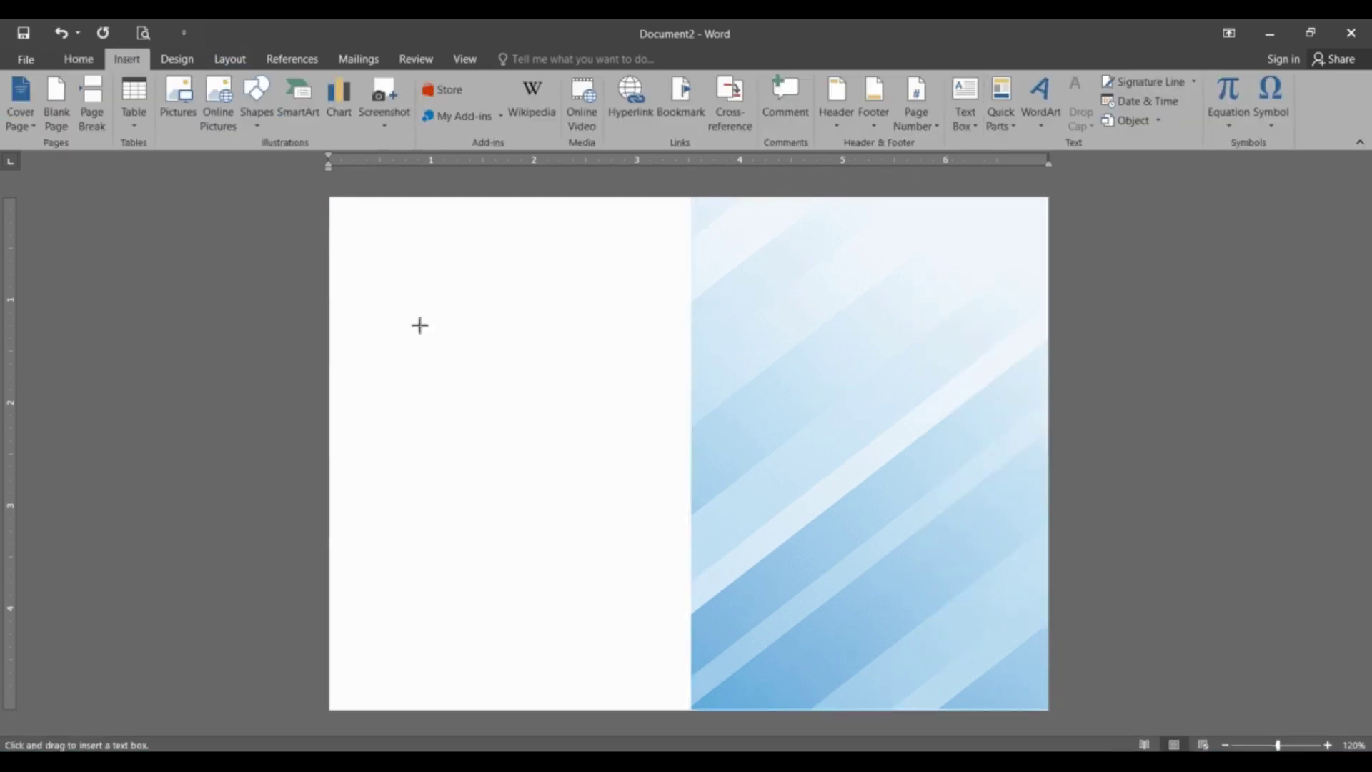
drag(417, 323, 674, 483)
text(TO THE BEST)
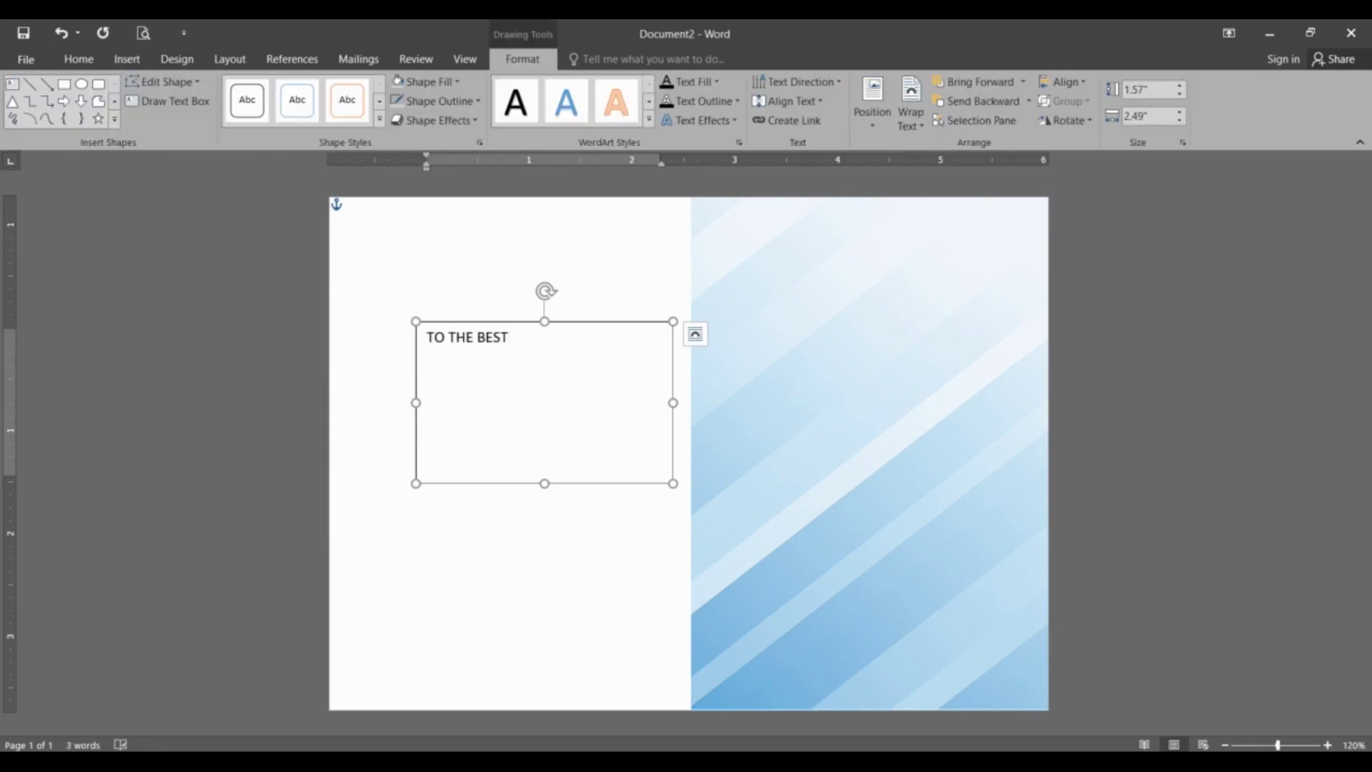
Step: Format the "TO THE BEST" text in Bauhaus 93 at size 25 and centre its text box, narrowed to about 2.15", on the left half
key(ctrl+a)
click(79, 59)
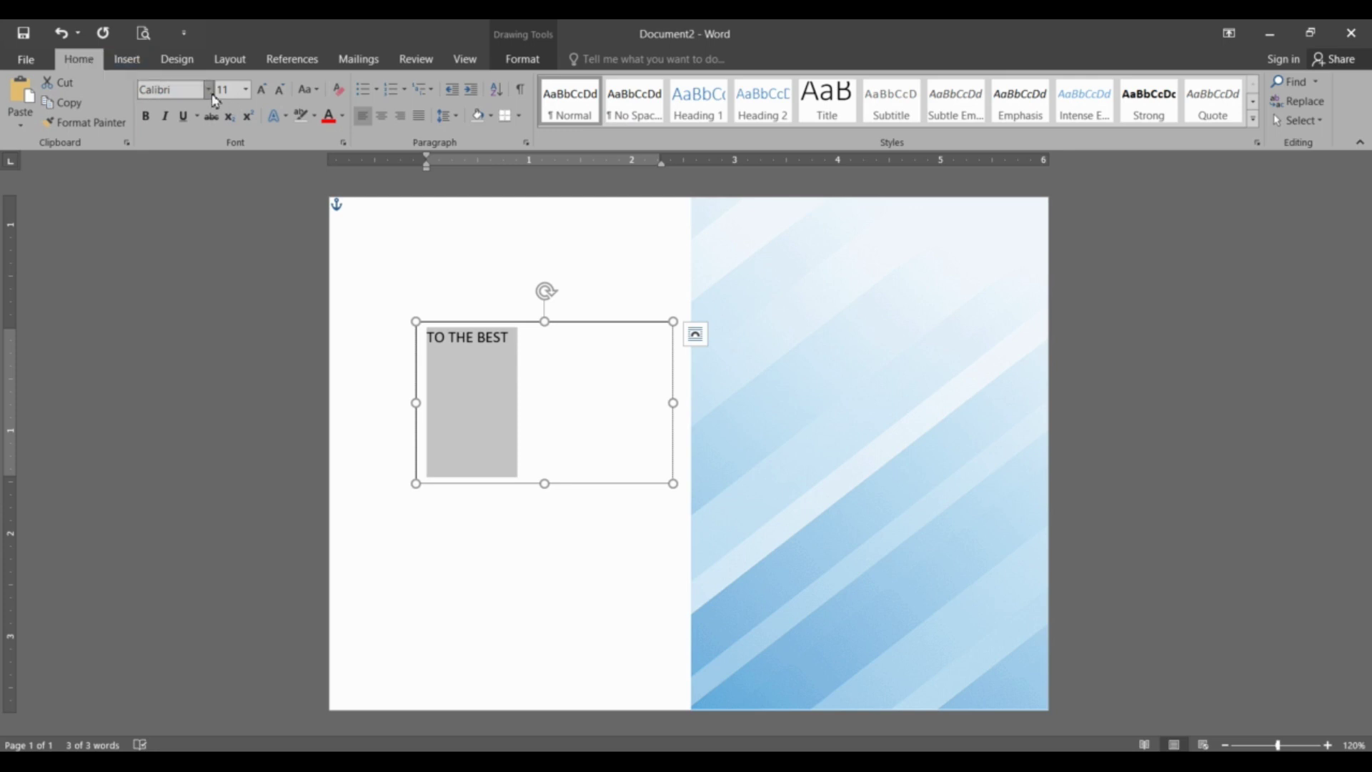
click(208, 89)
click(214, 192)
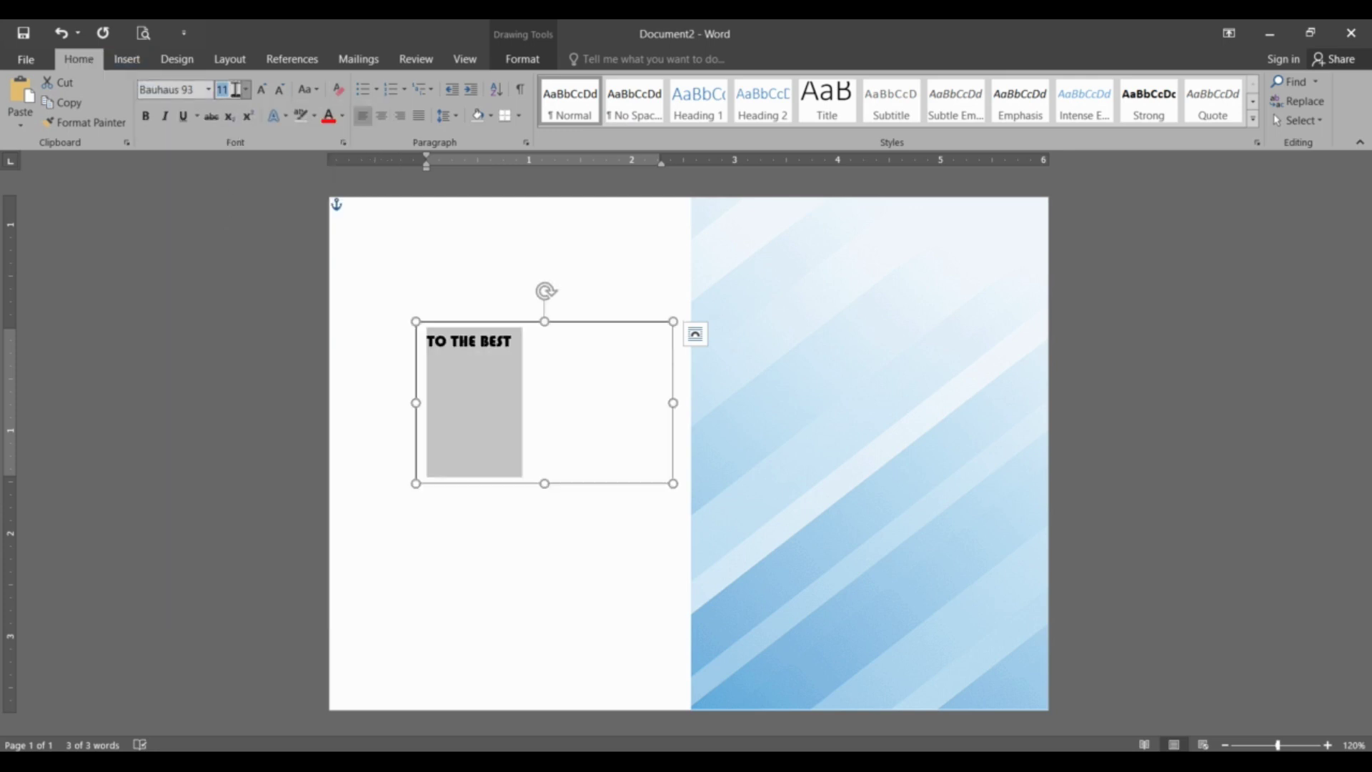
text(25)
key(Return)
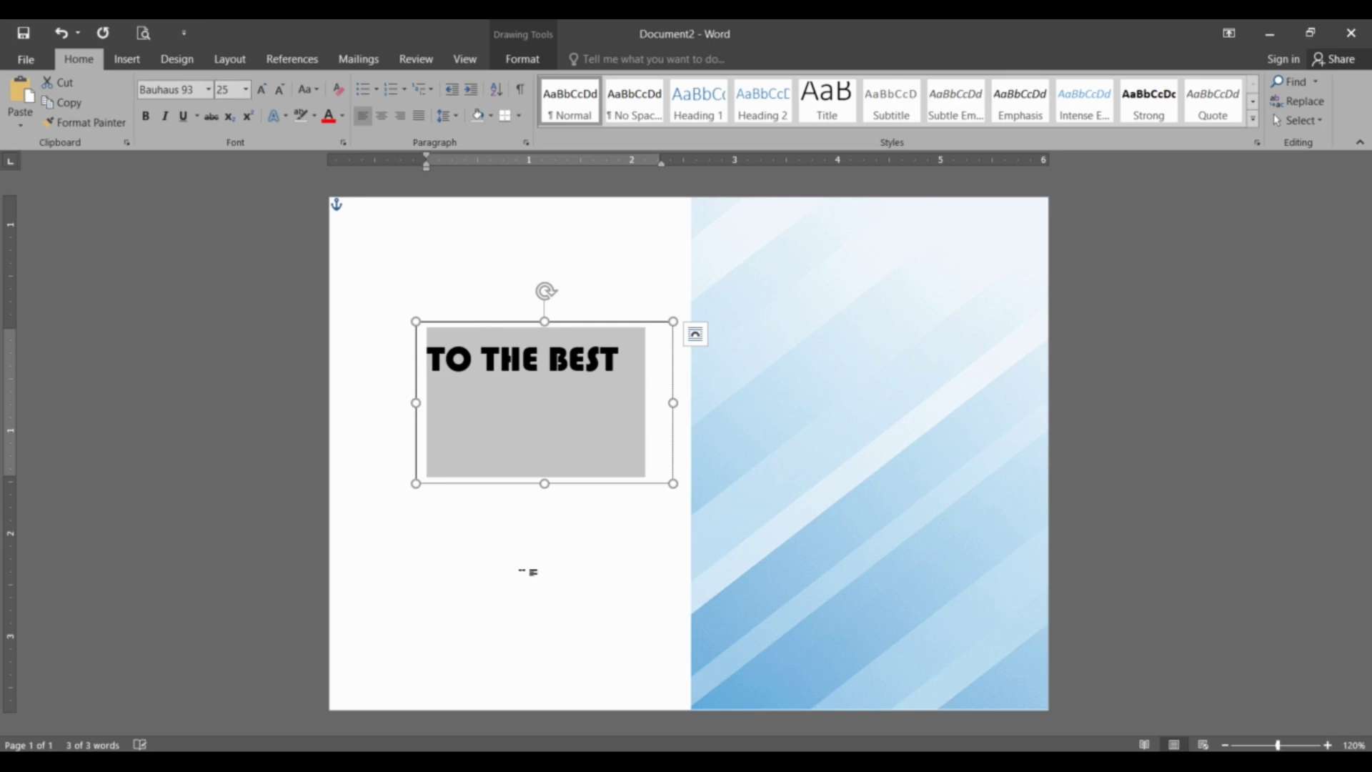
drag(674, 402, 638, 402)
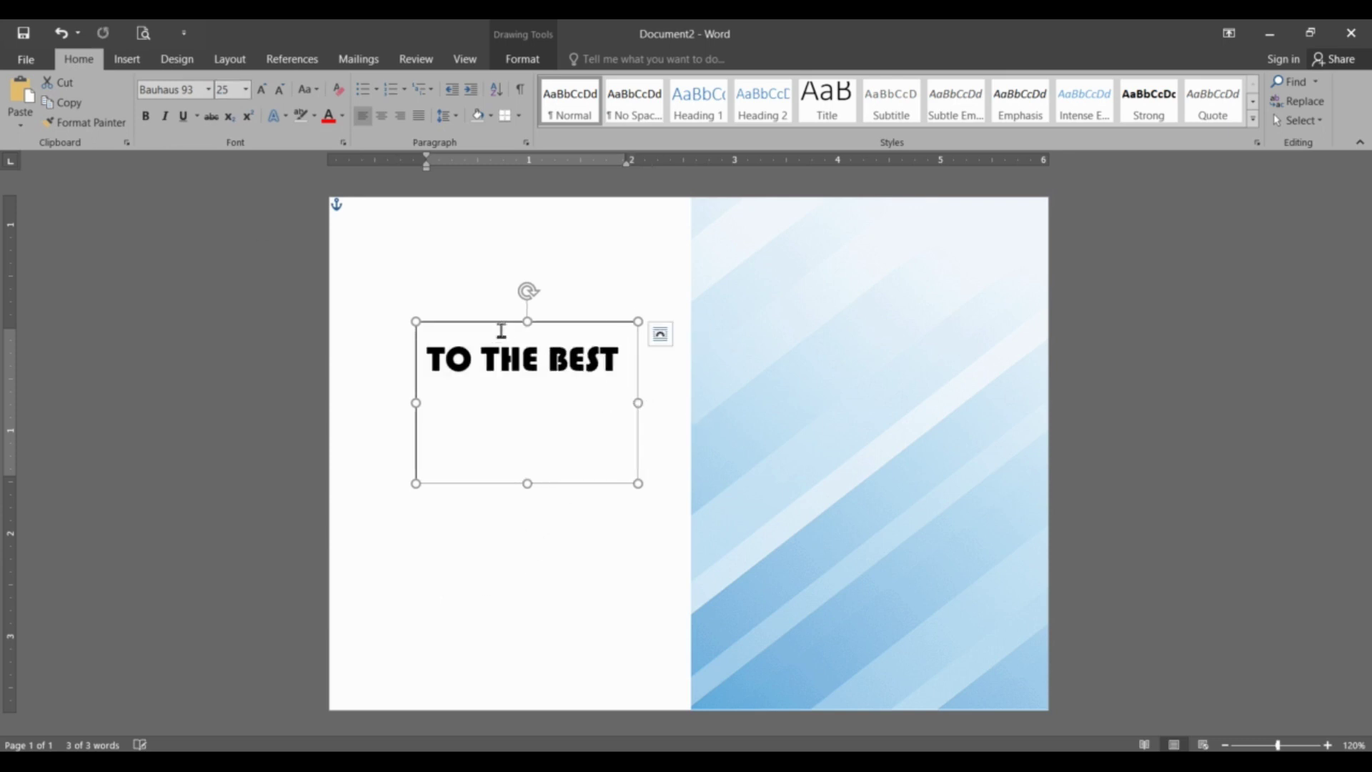
drag(576, 321, 559, 384)
Step: Remove the text box's fill and outline and shorten it to about 0.67" high
click(522, 58)
click(429, 81)
click(425, 254)
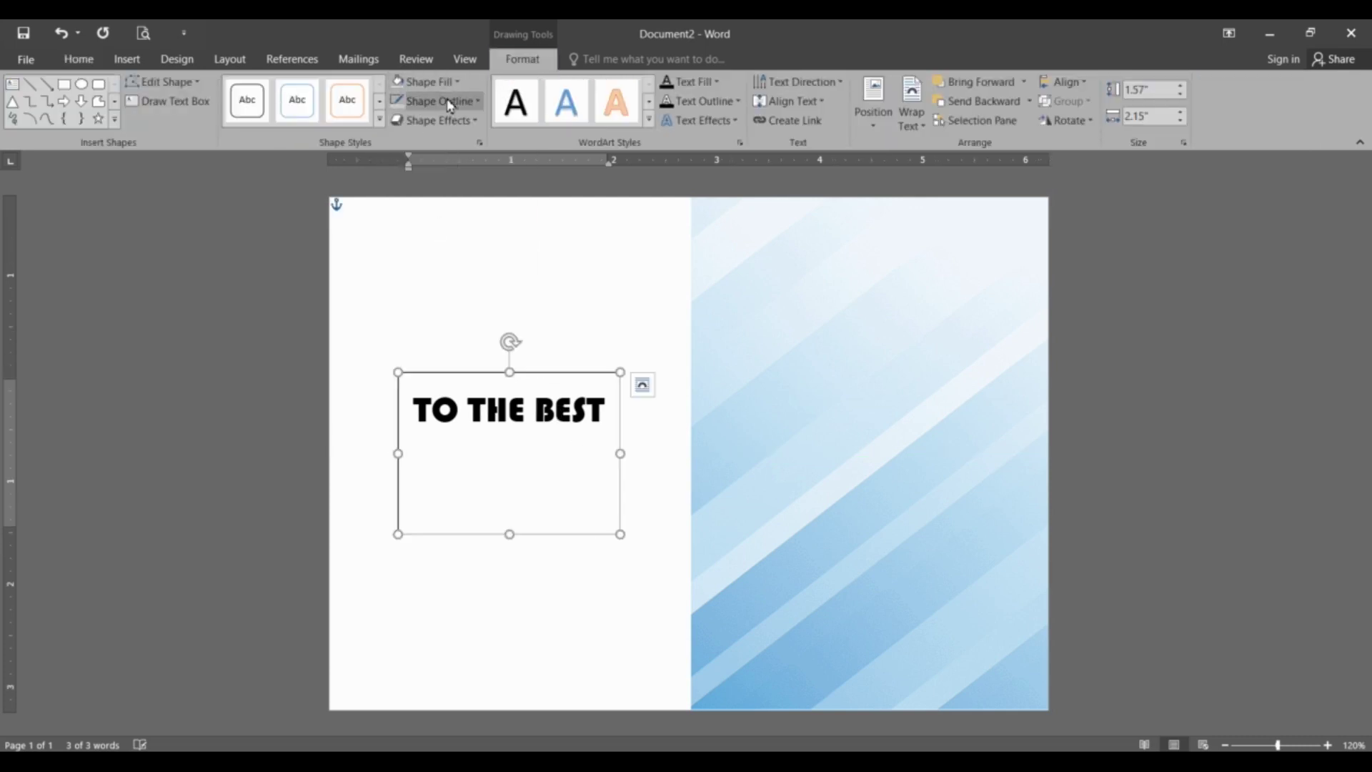
click(437, 101)
click(436, 254)
drag(509, 533, 509, 442)
click(576, 447)
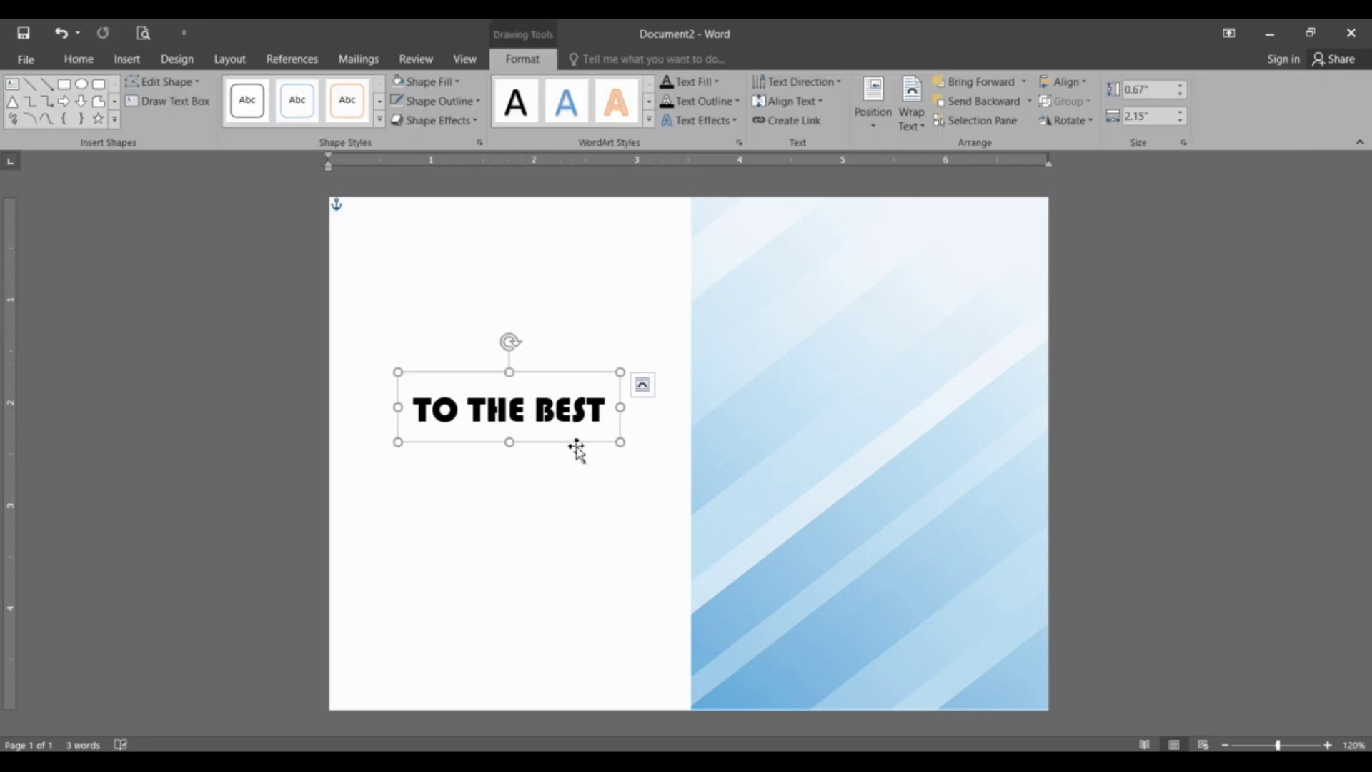
Step: Duplicate the "TO THE BEST" text box on the page
key(ctrl+c)
click(580, 454)
key(ctrl+v)
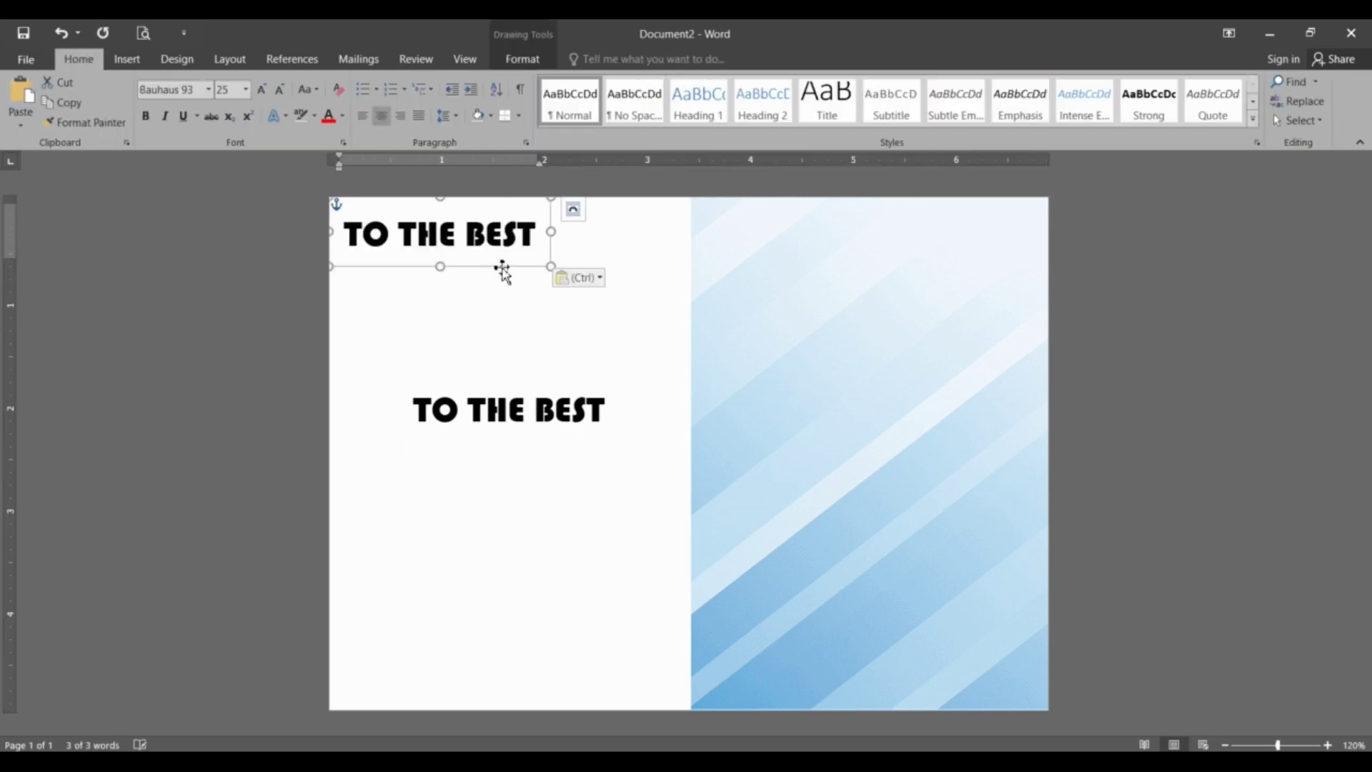
Step: Place the copied text box below the first one, replace its text with "IN THE WORLD" and widen it to fit on one line
drag(503, 269, 568, 556)
click(567, 514)
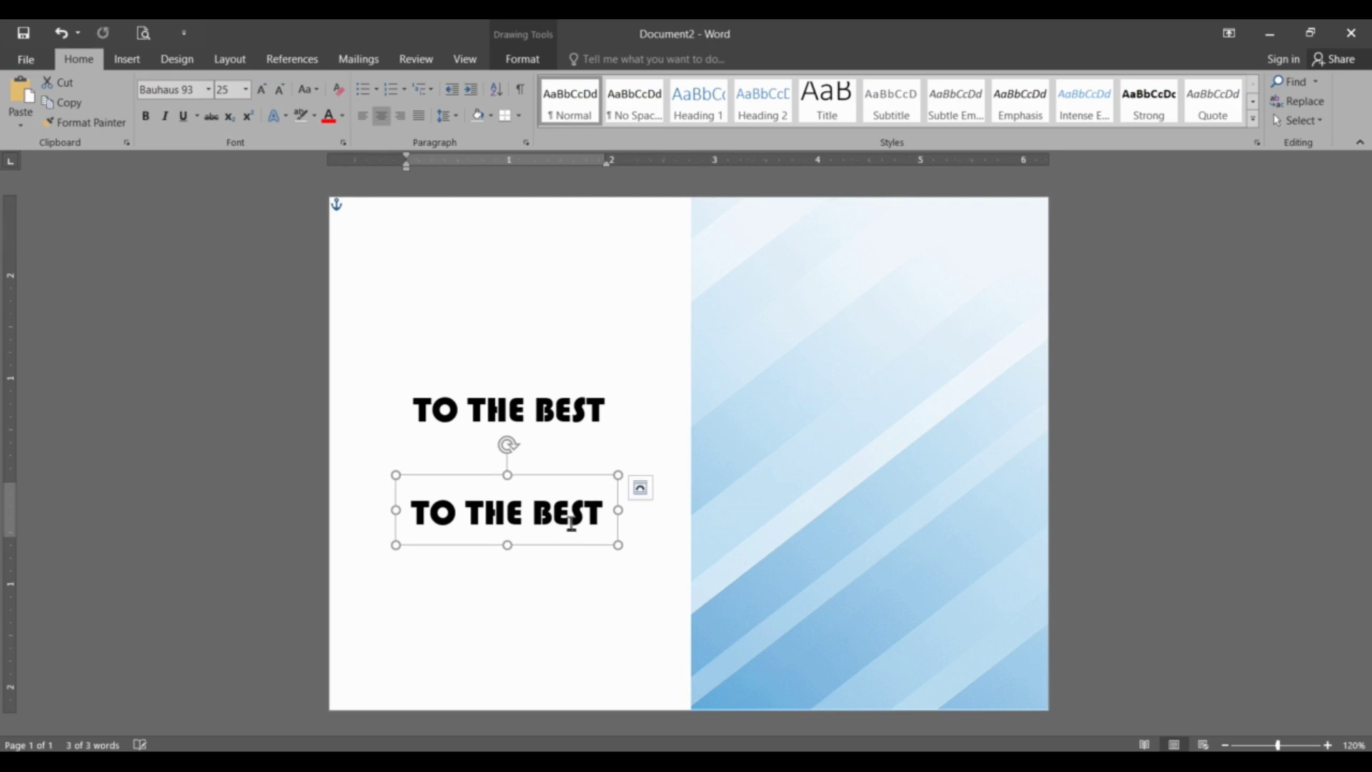
key(ctrl+a)
text(IN THE WOR)
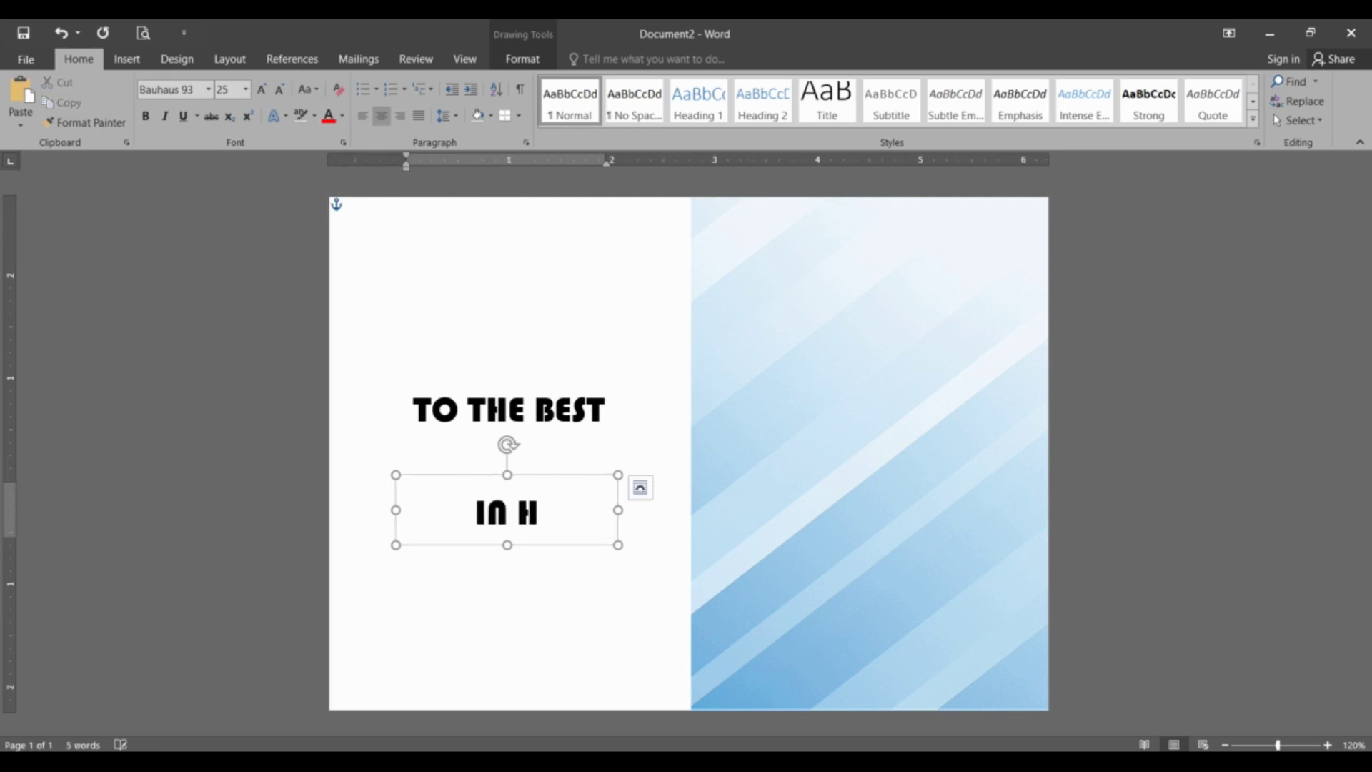
key(BackSpace)
key(BackSpace)
key(BackSpace)
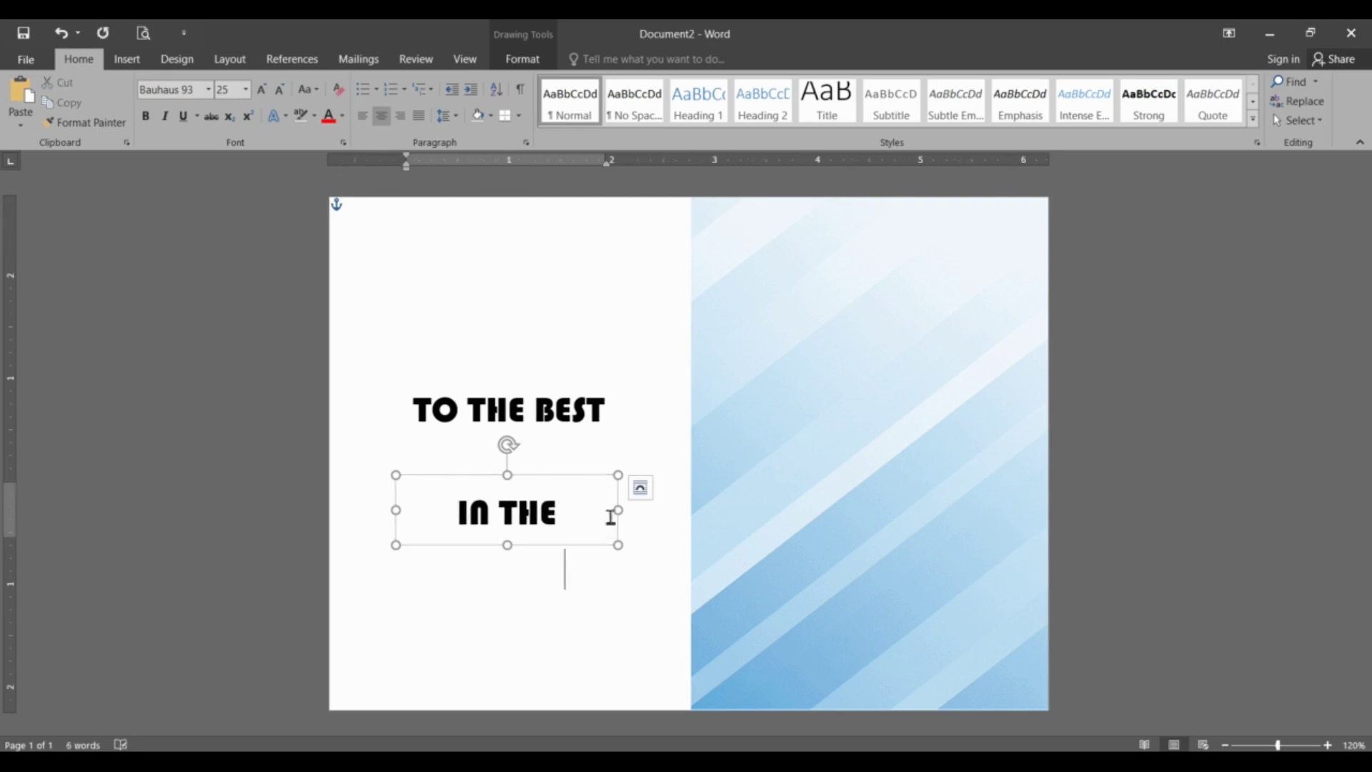
drag(618, 509, 579, 481)
text(WORLD)
click(604, 466)
click(588, 478)
click(602, 395)
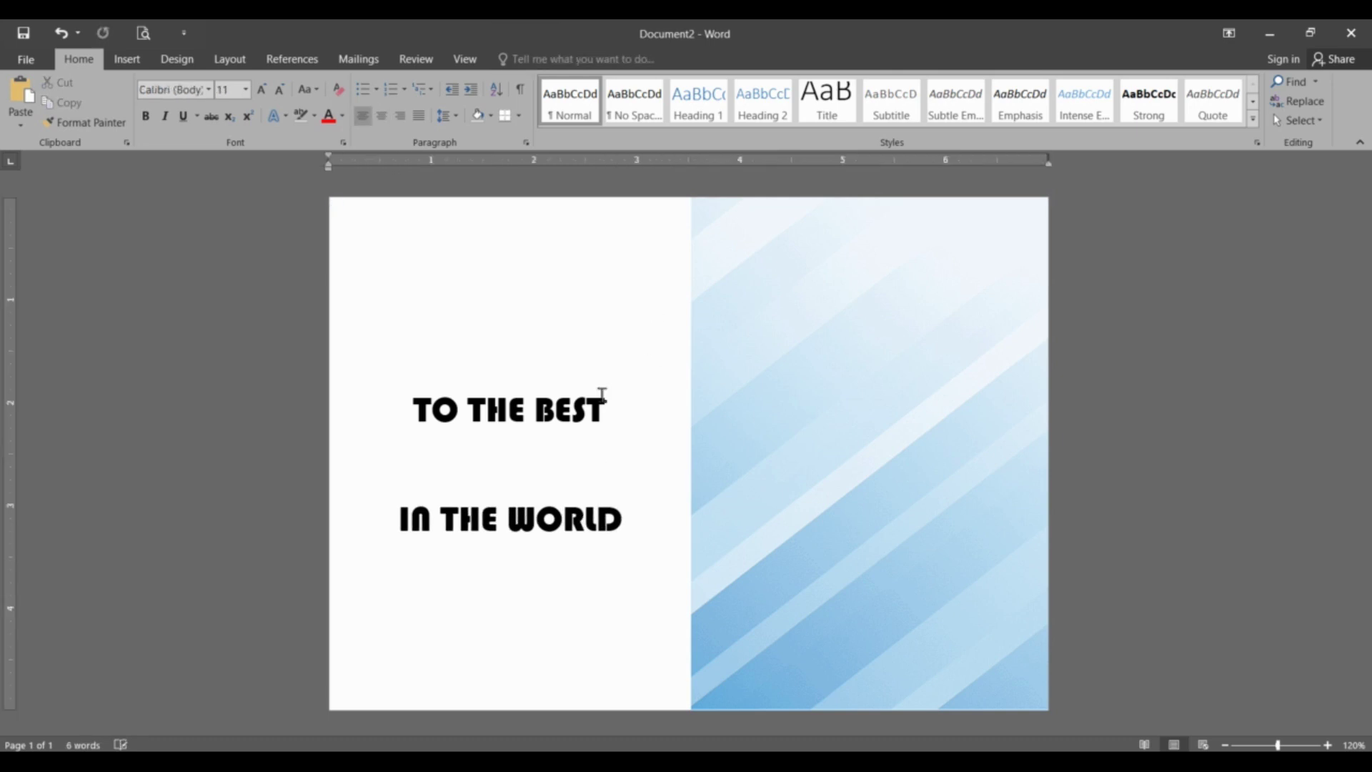
Step: Paste another copy of the "TO THE BEST" text box and replace its text with left-aligned "Father"
key(ctrl+v)
triple_click(503, 246)
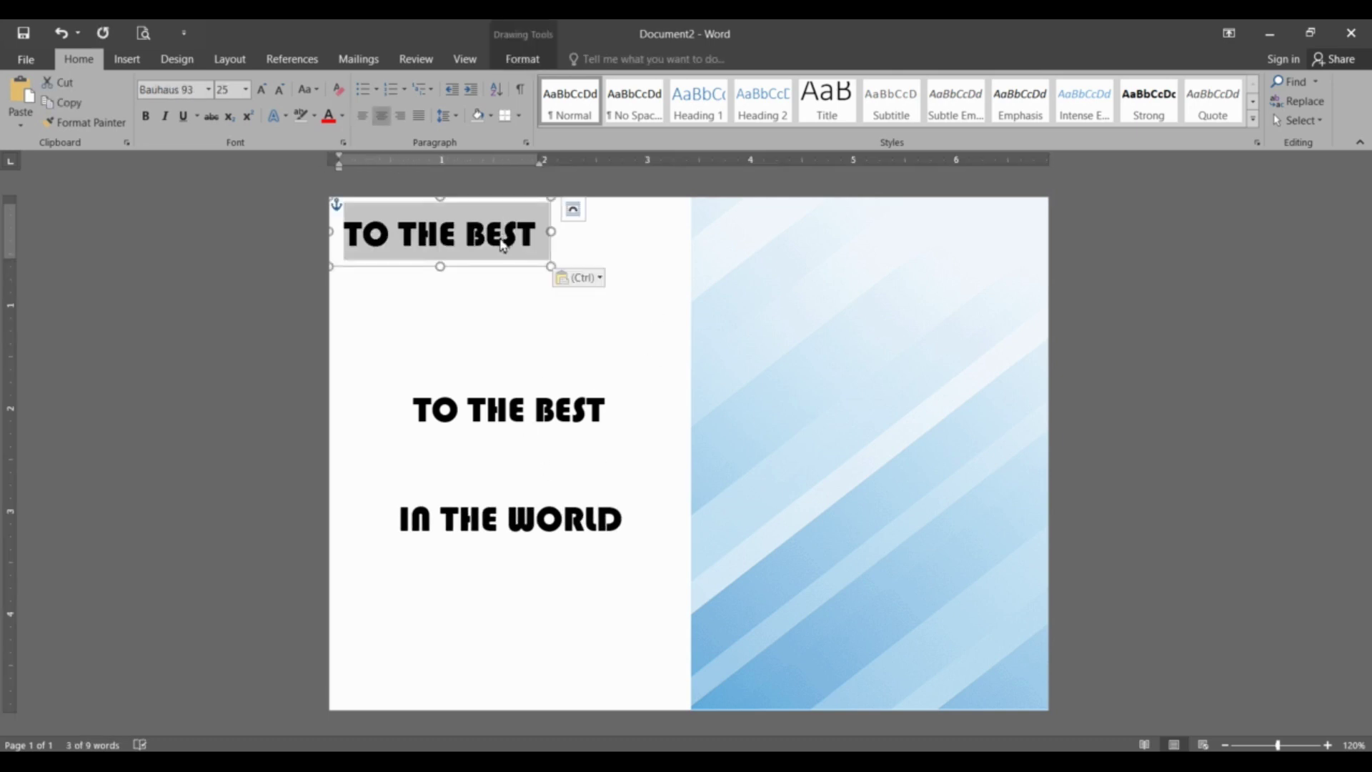
text(Fath)
key(BackSpace)
key(BackSpace)
key(BackSpace)
key(BackSpace)
key(ctrl+l)
text(F)
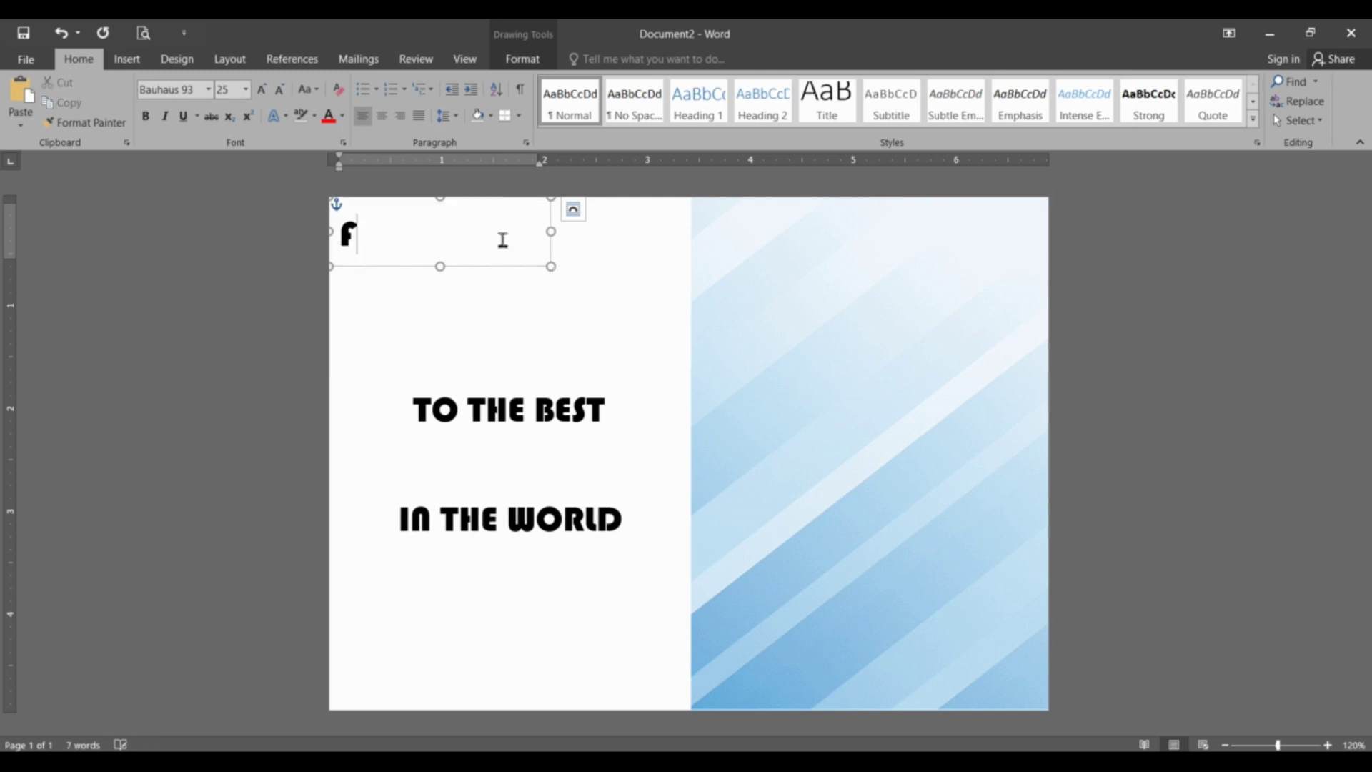
text(ather)
Step: Format "Father" in Edwardian Script ITC at size 80
key(ctrl+a)
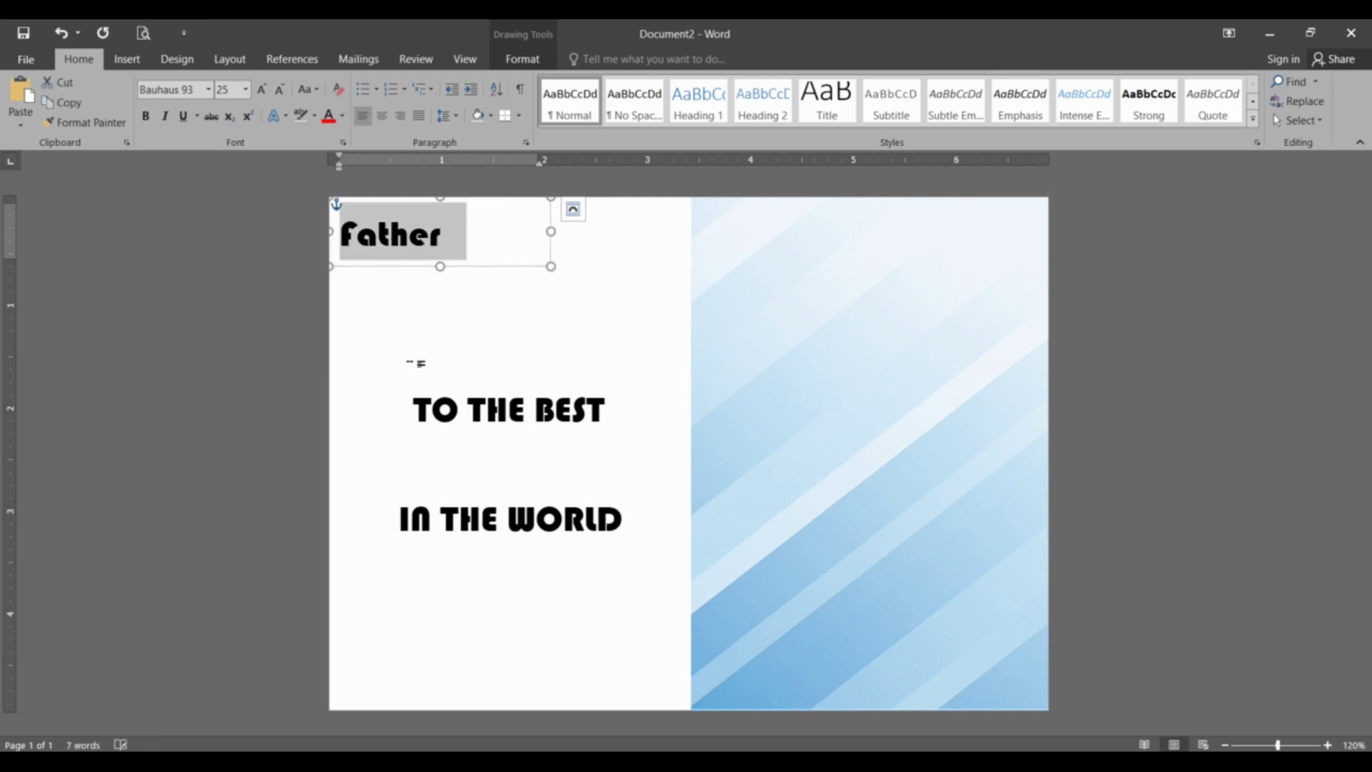
click(210, 91)
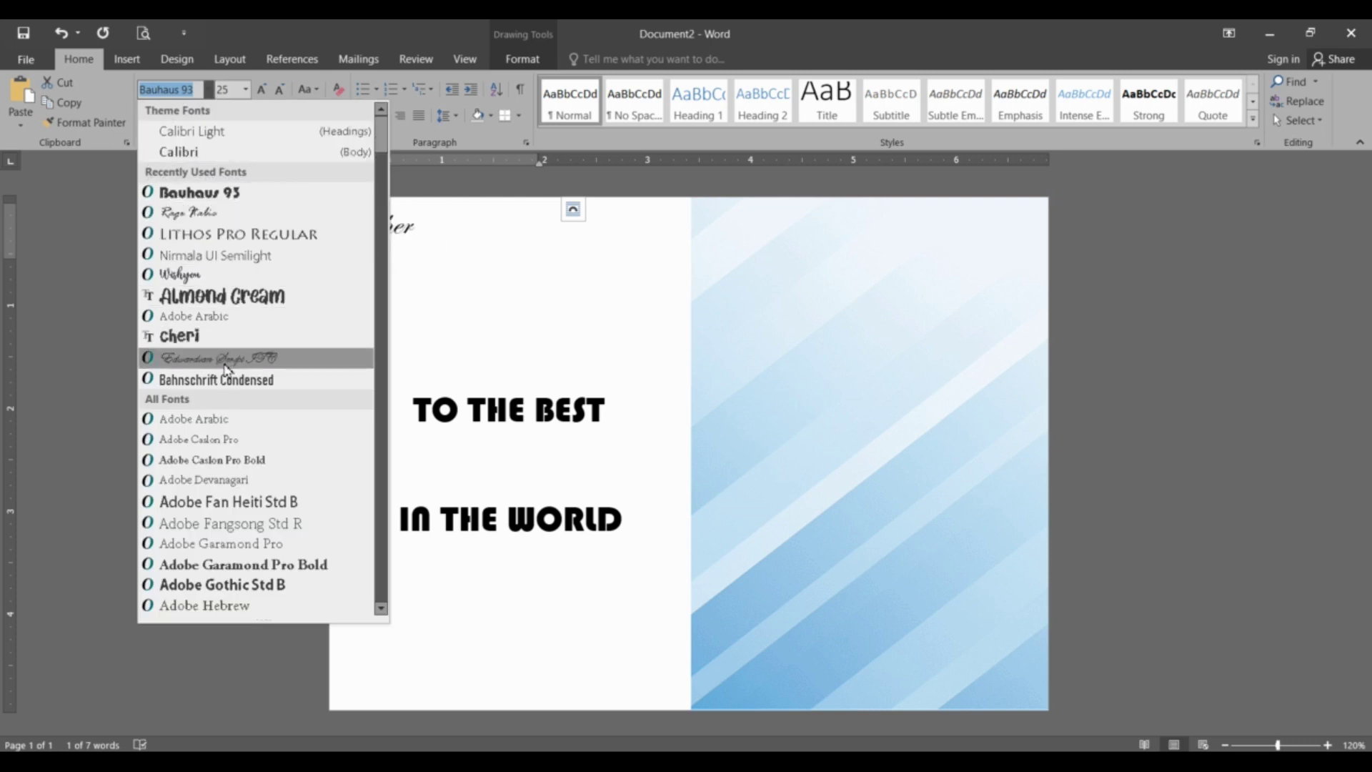
click(222, 358)
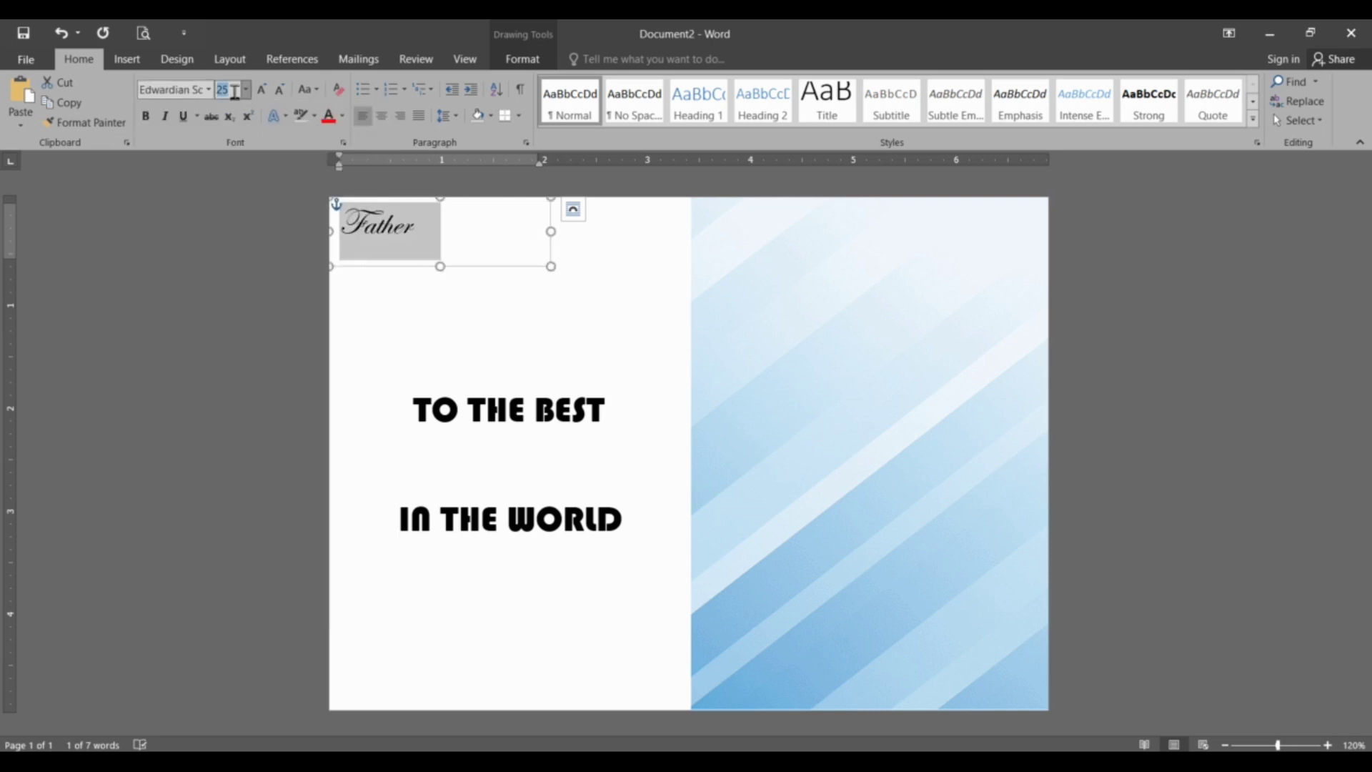
text(80)
key(Return)
Step: Enlarge the "Father" text box and place it between the two black lines, layered behind them
drag(550, 266, 600, 328)
drag(563, 200, 596, 388)
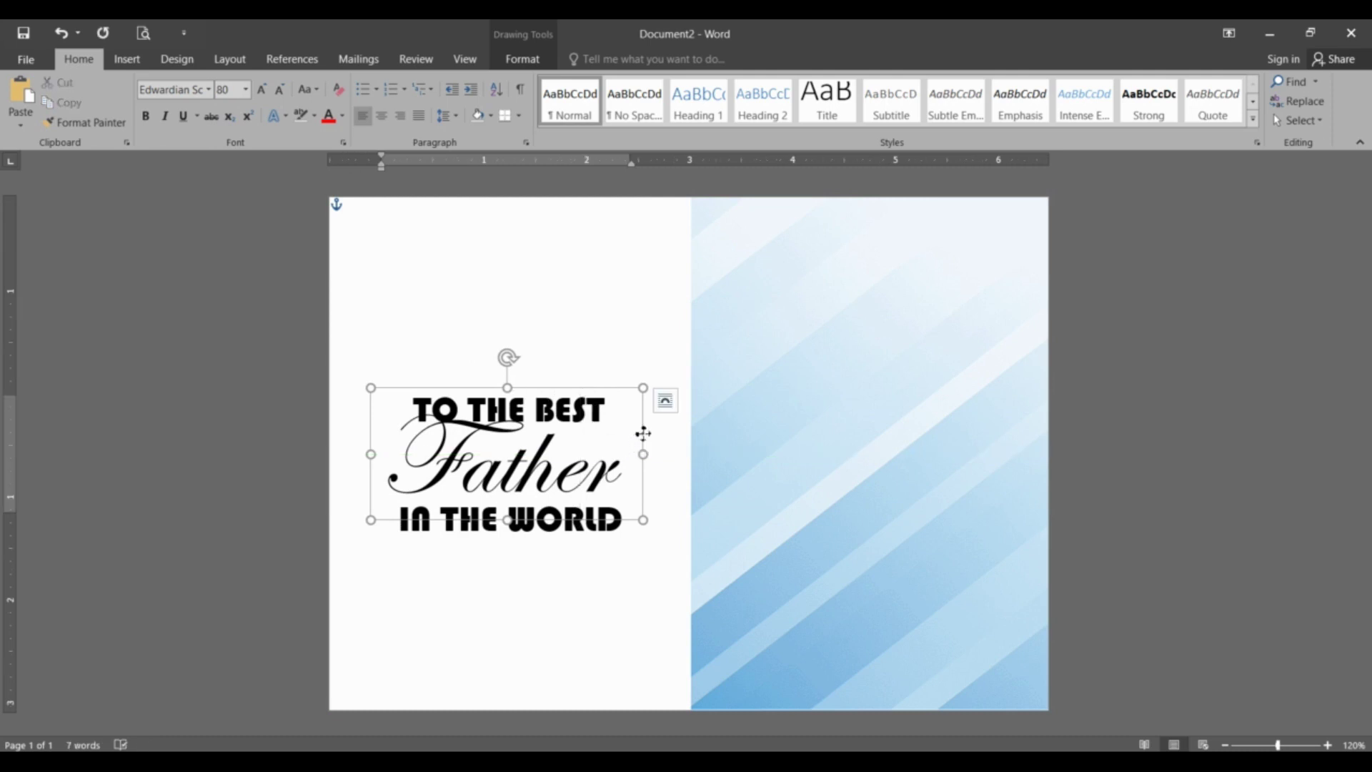
right_click(643, 433)
mouse_move(720, 352)
click(871, 454)
Step: Move "TO THE BEST" slightly up and nudge "Father" slightly to the left between the two lines
click(572, 412)
drag(567, 375, 558, 361)
click(580, 461)
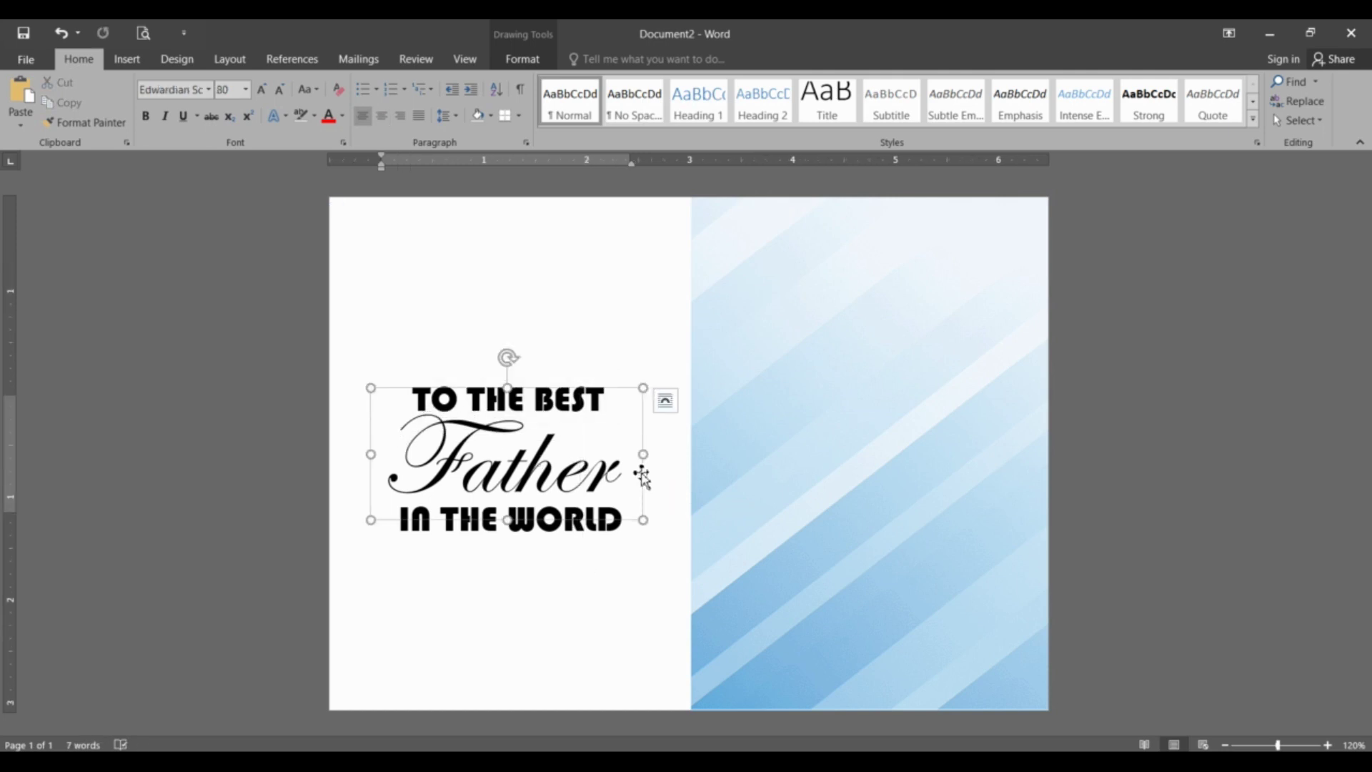
drag(642, 477, 640, 465)
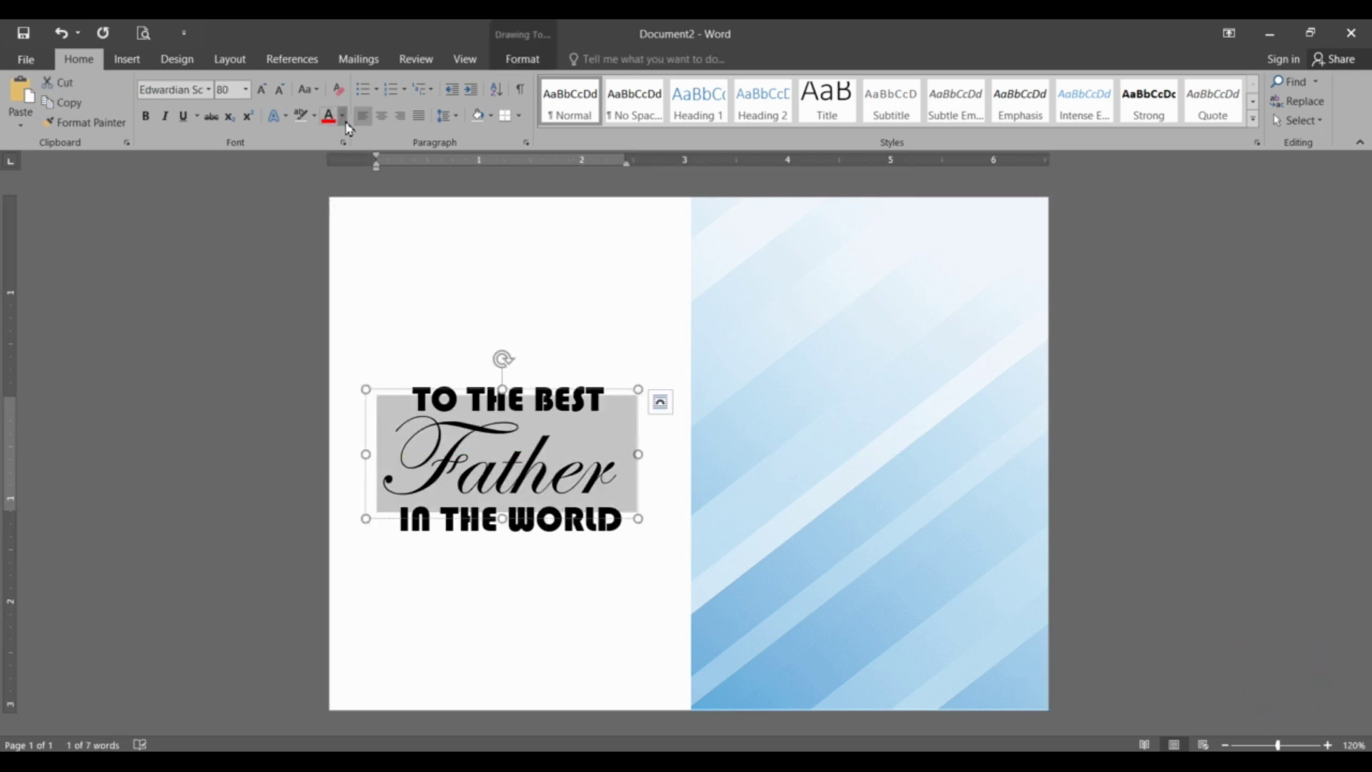
Step: Colour the "Father" text in the standard Blue
click(342, 116)
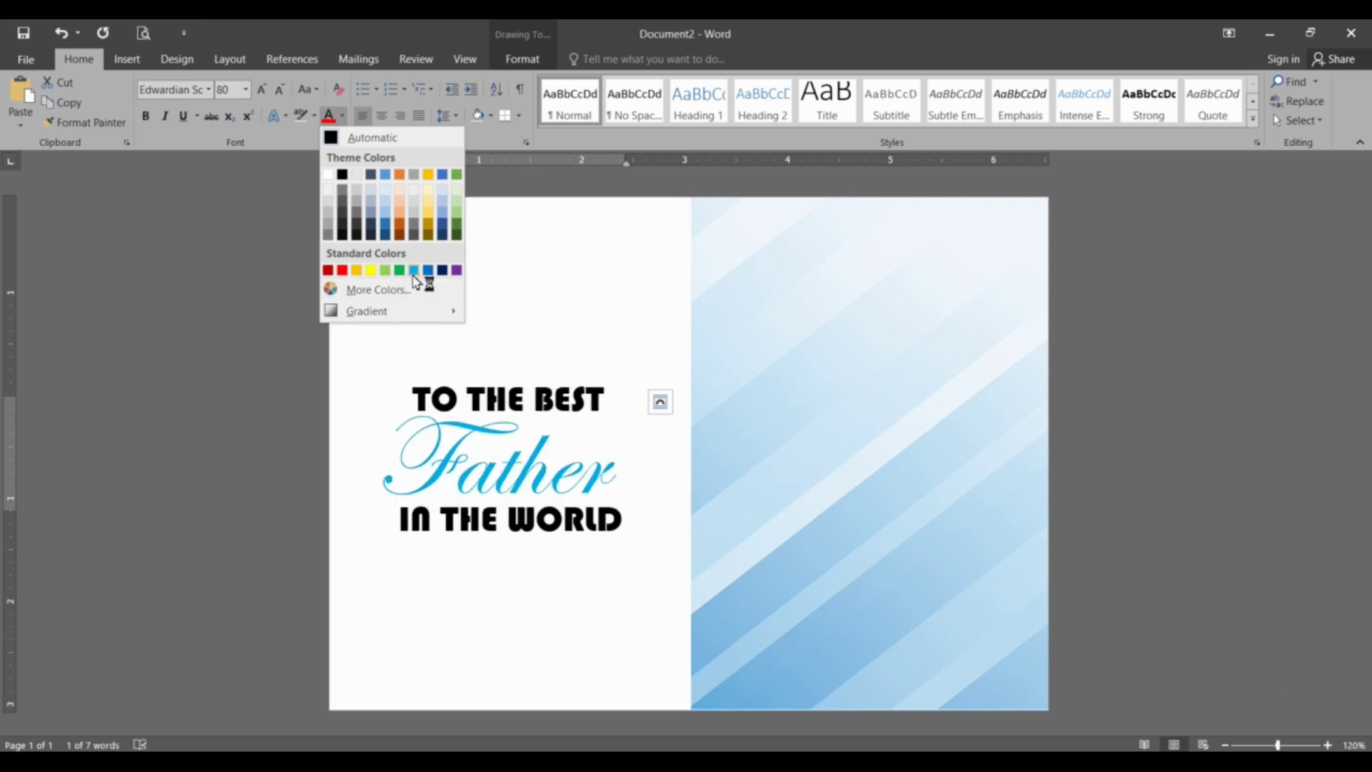
click(428, 270)
click(493, 640)
Step: Nudge "IN THE WORLD" up and "TO THE BEST" down so both lines sit closely around "Father"
click(586, 520)
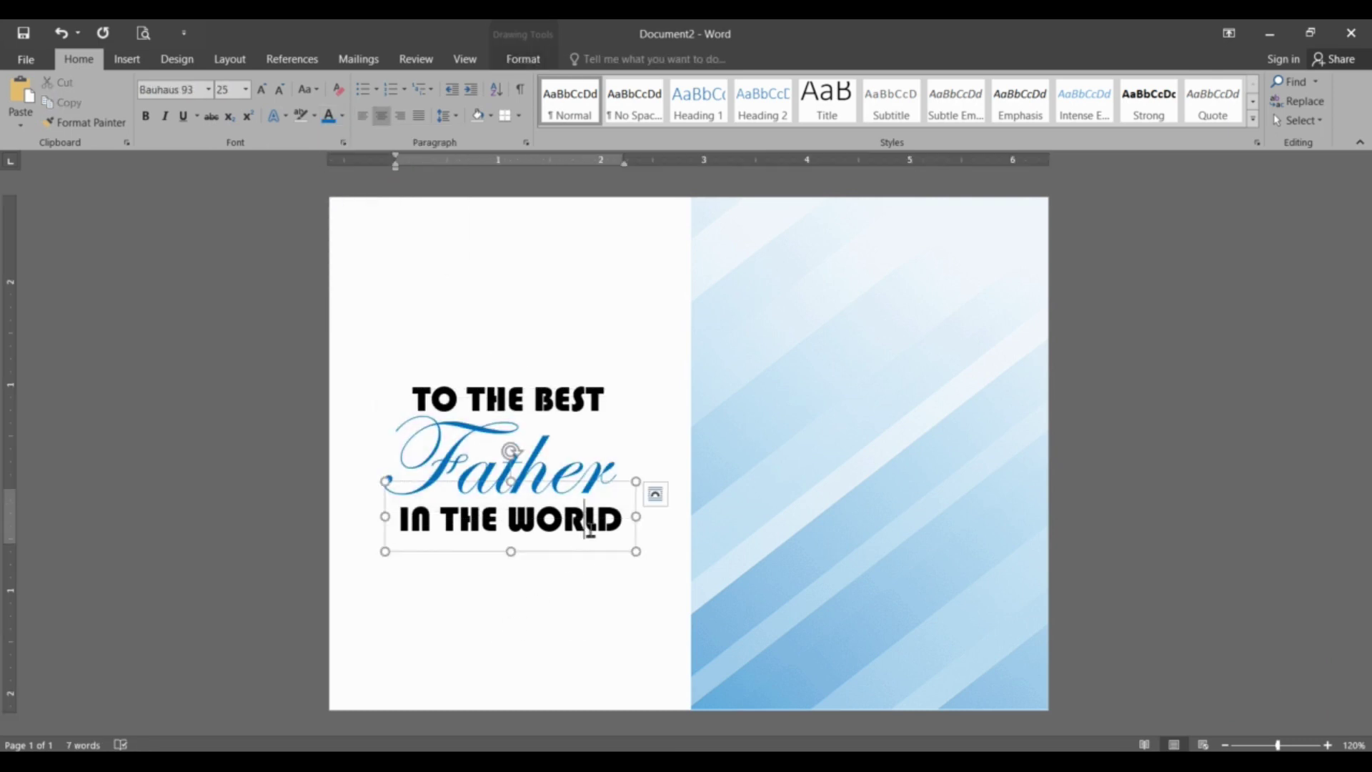
click(564, 366)
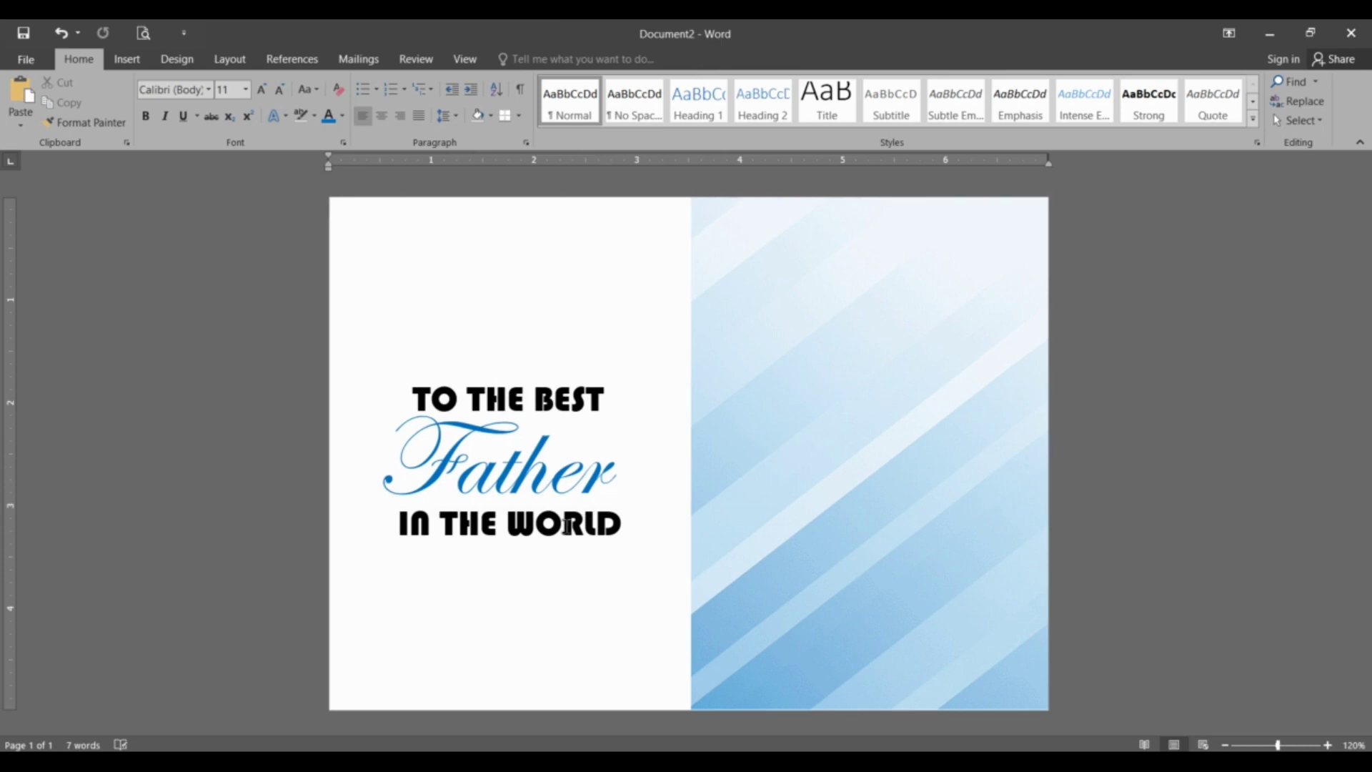
click(566, 527)
drag(572, 482, 571, 476)
click(584, 362)
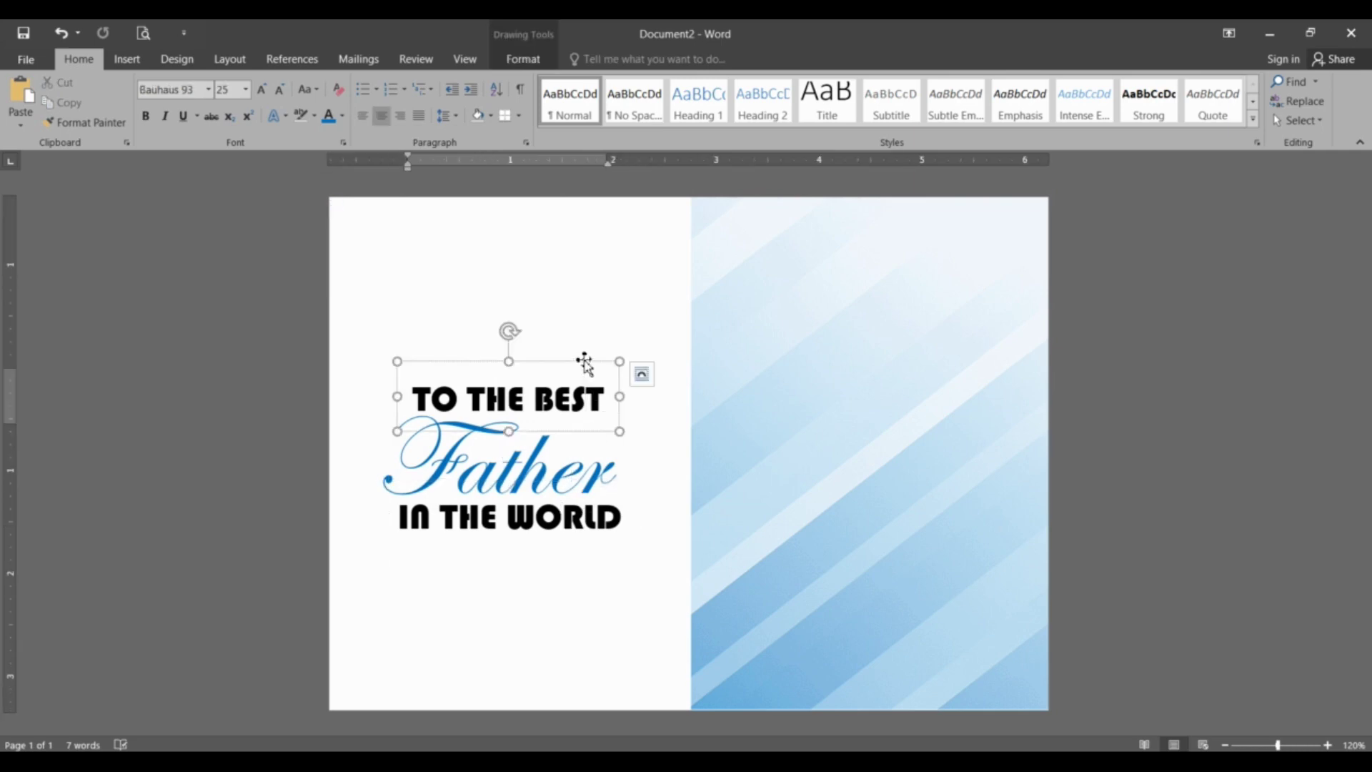
drag(585, 361, 583, 367)
click(700, 491)
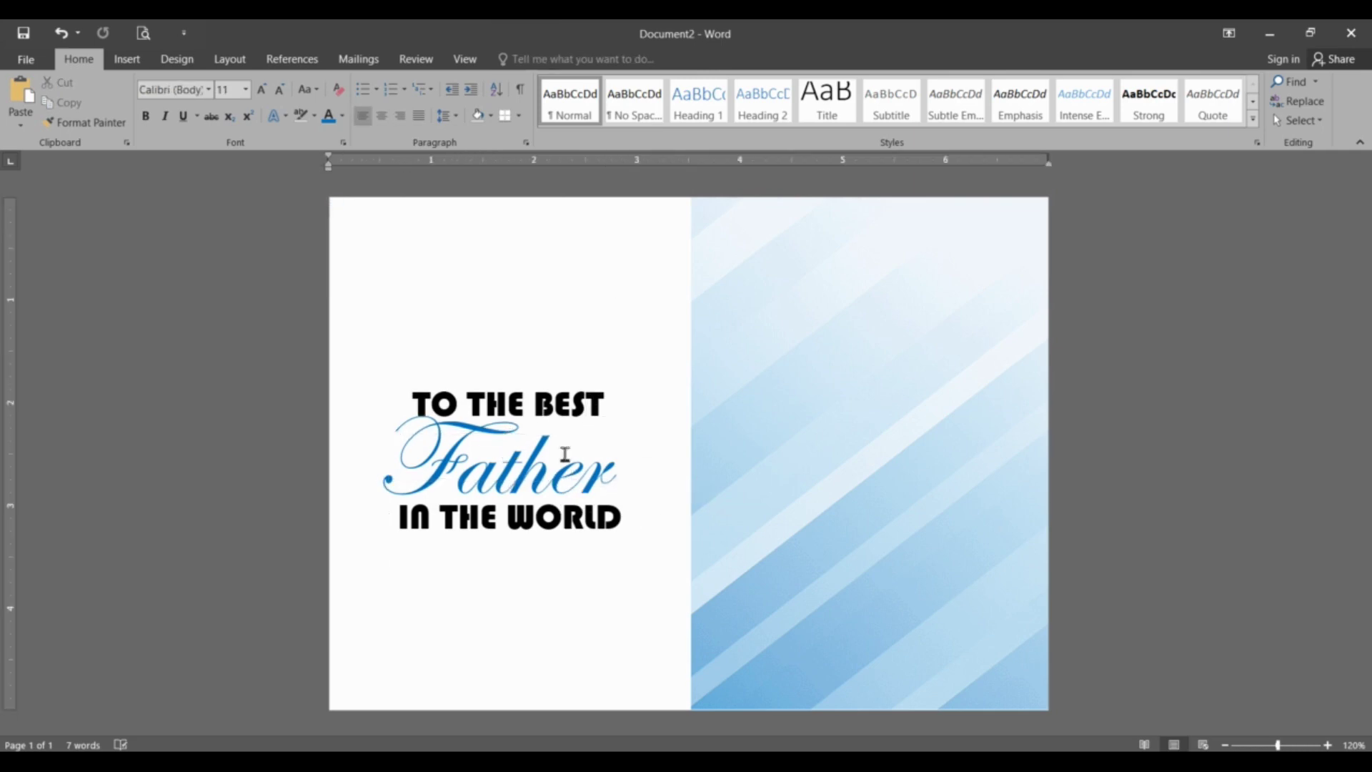
click(575, 493)
click(590, 378)
click(532, 622)
Step: Insert the bow tie picture "image-removebg-preview (2)" from Template & Elements and set its text wrapping to In Front of Text
click(127, 59)
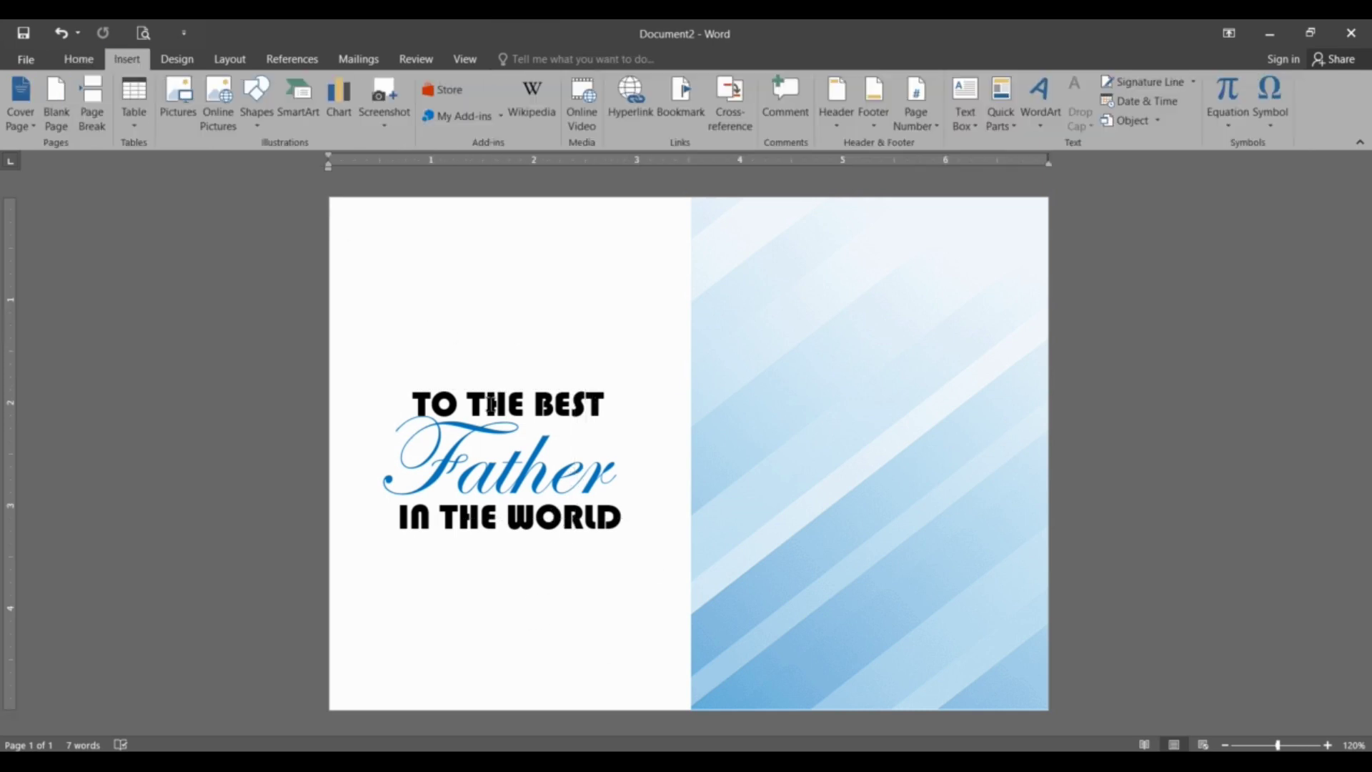
click(178, 100)
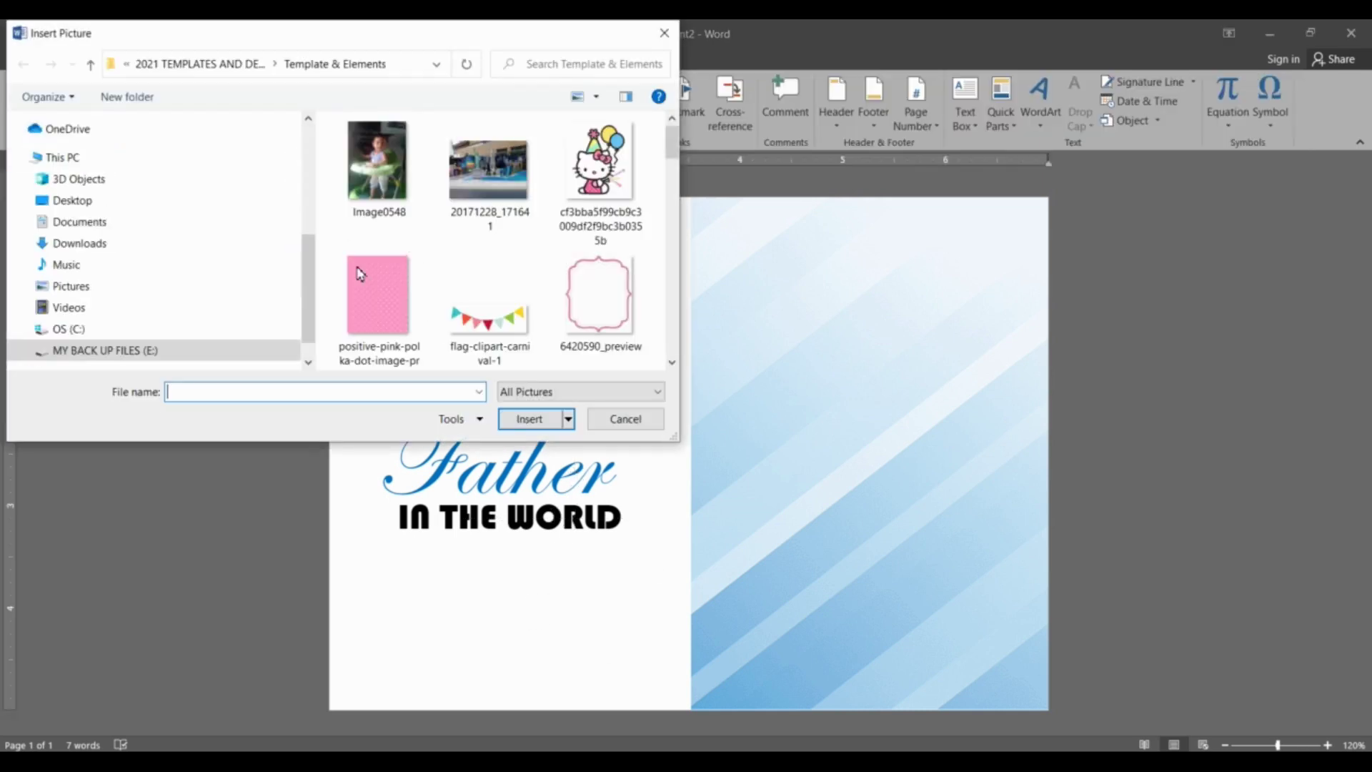
scroll(606, 253, down, 15)
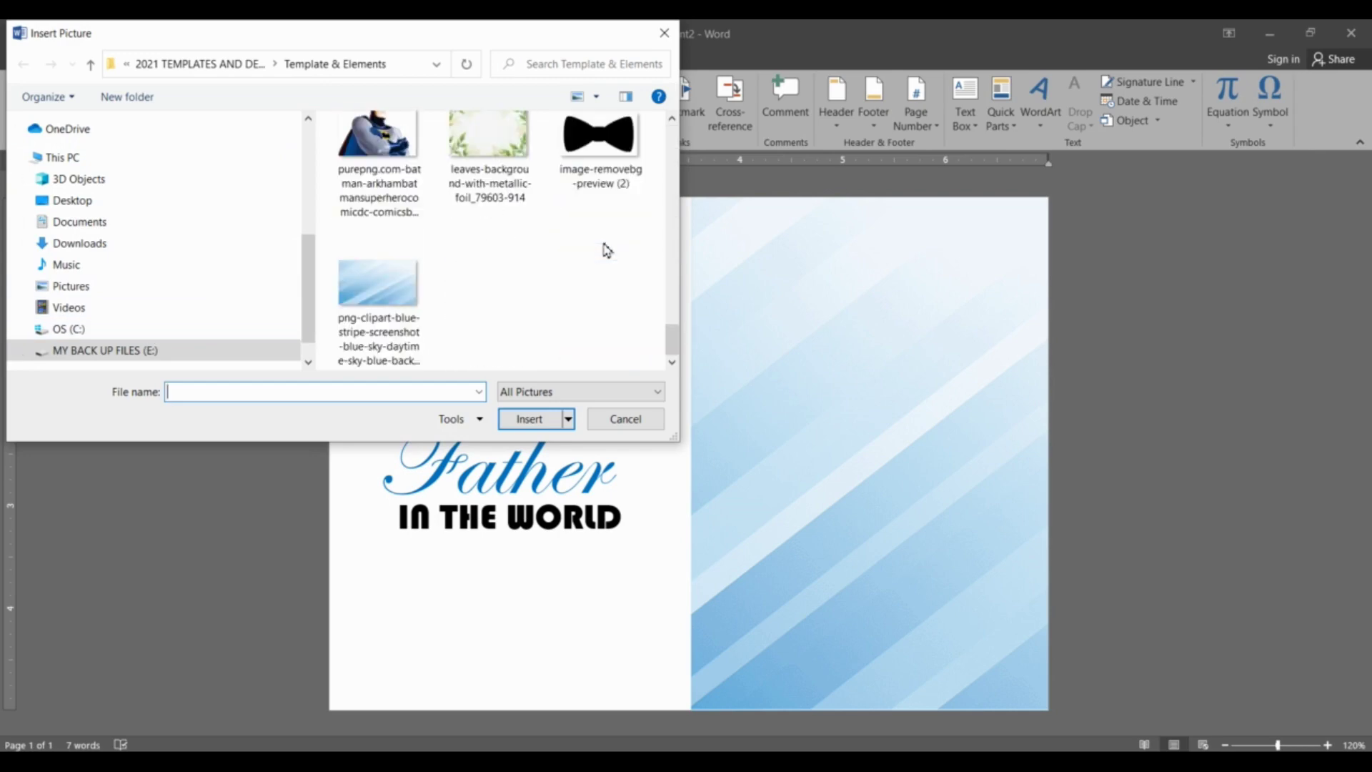
click(599, 143)
click(543, 418)
right_click(834, 401)
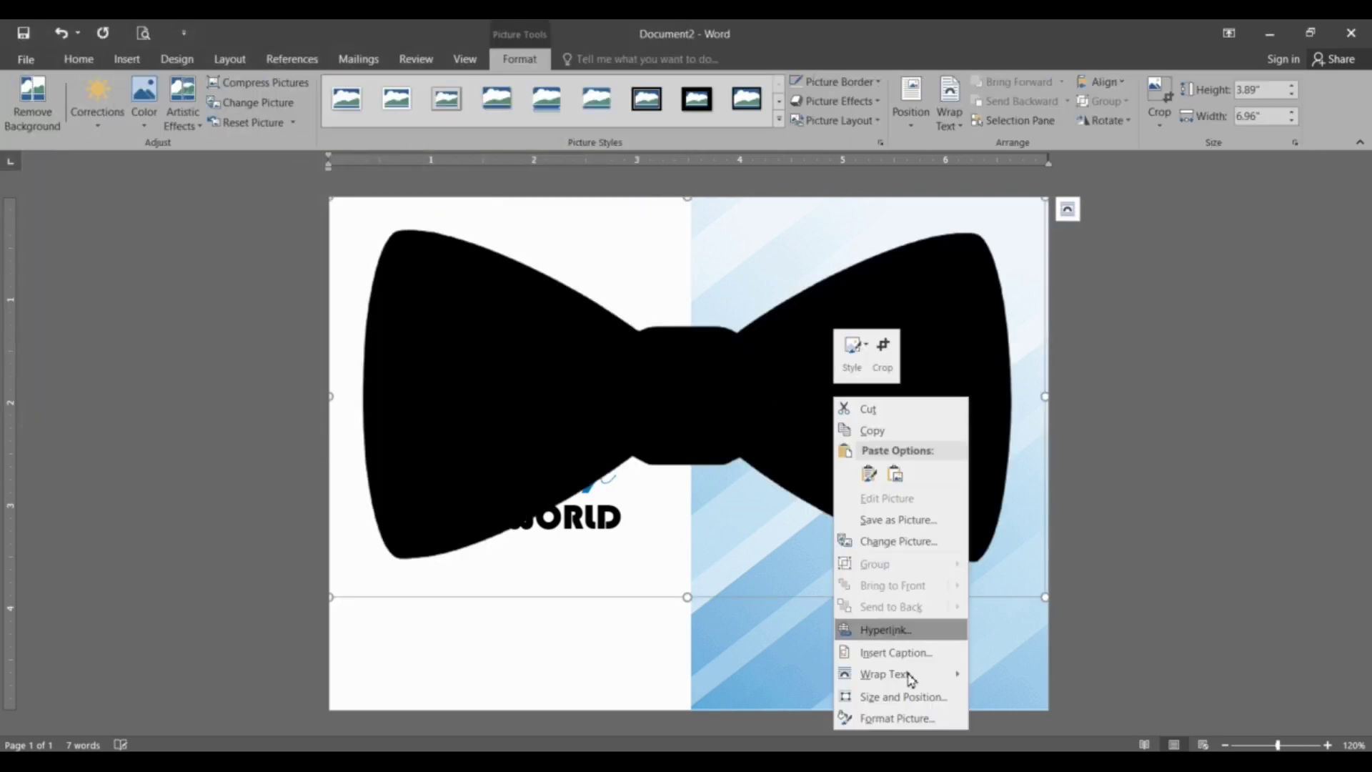
mouse_move(885, 674)
click(1031, 631)
Step: Shrink the bow tie to about 0.42" by 0.76" and centre it just above "TO THE BEST"
drag(808, 368, 848, 322)
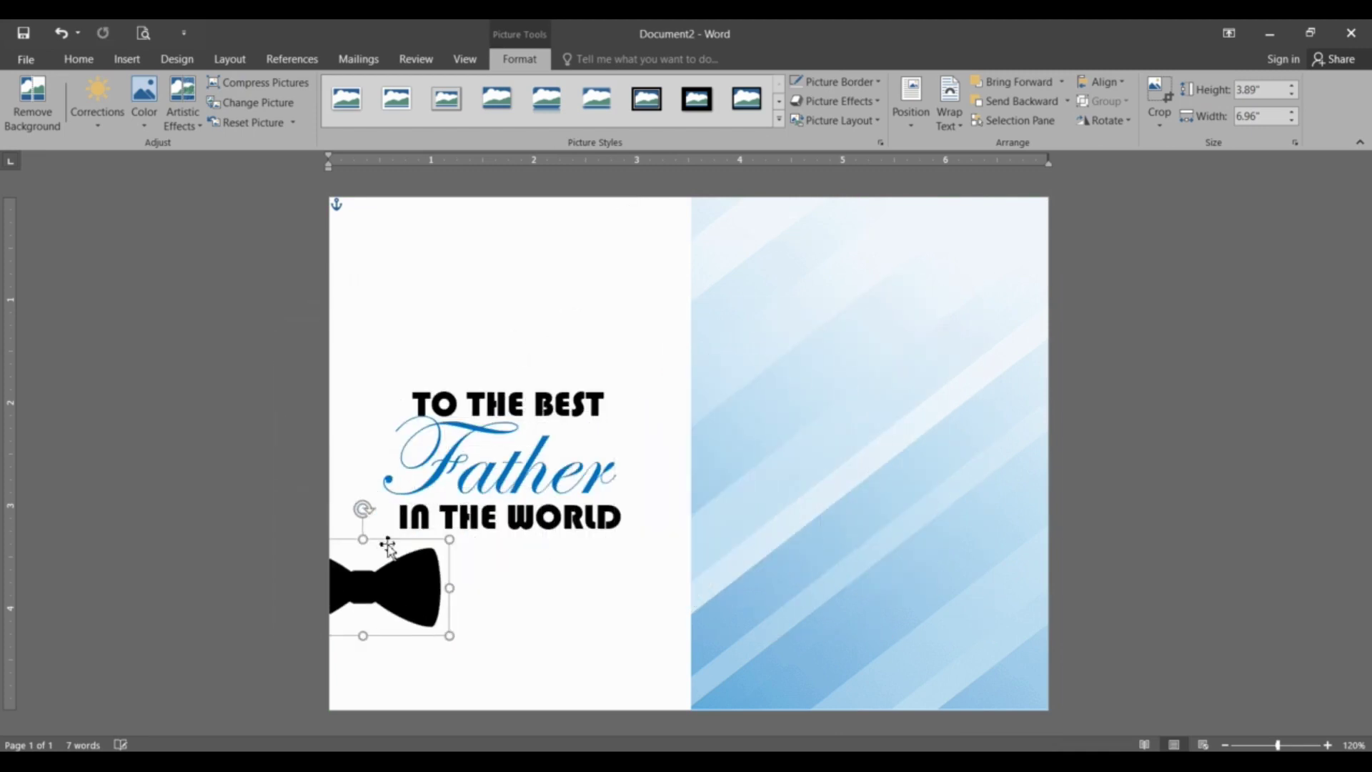
drag(387, 548, 527, 374)
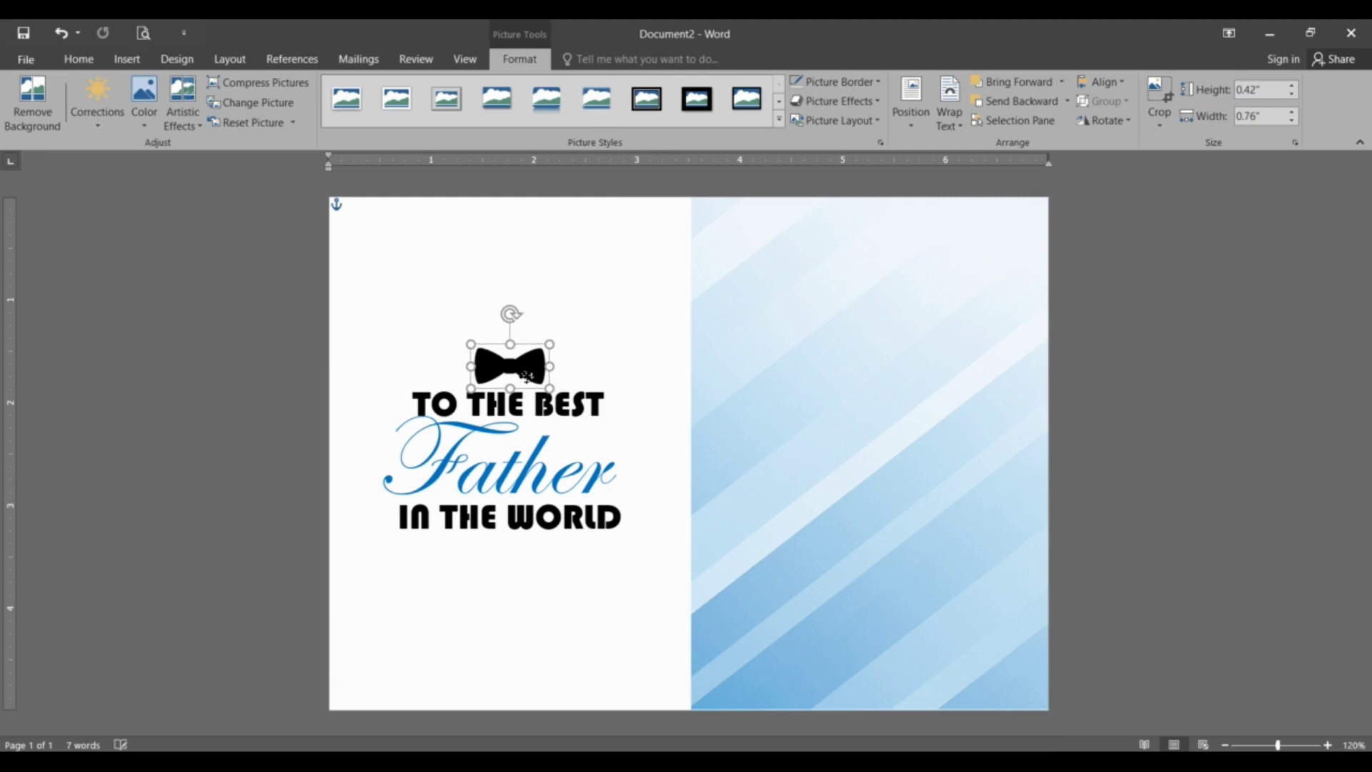
click(614, 310)
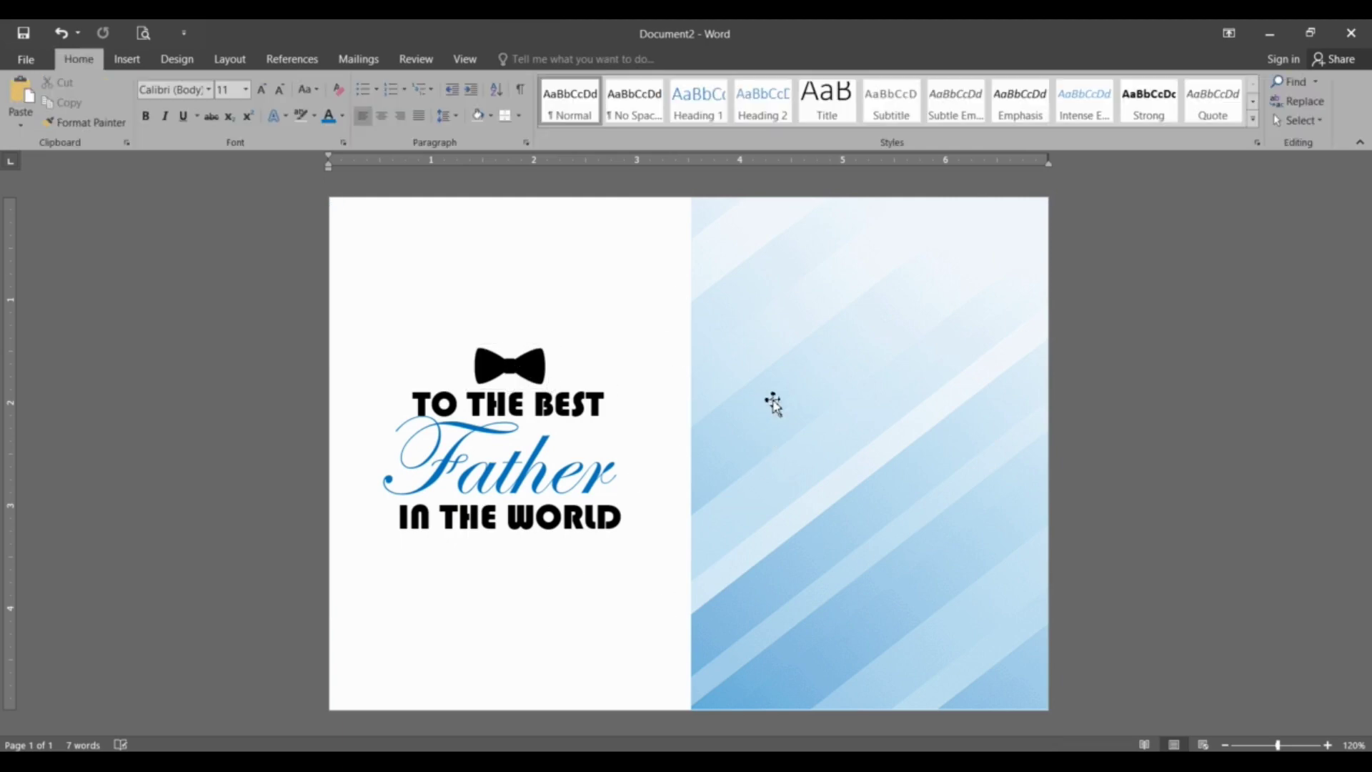
click(773, 404)
click(579, 276)
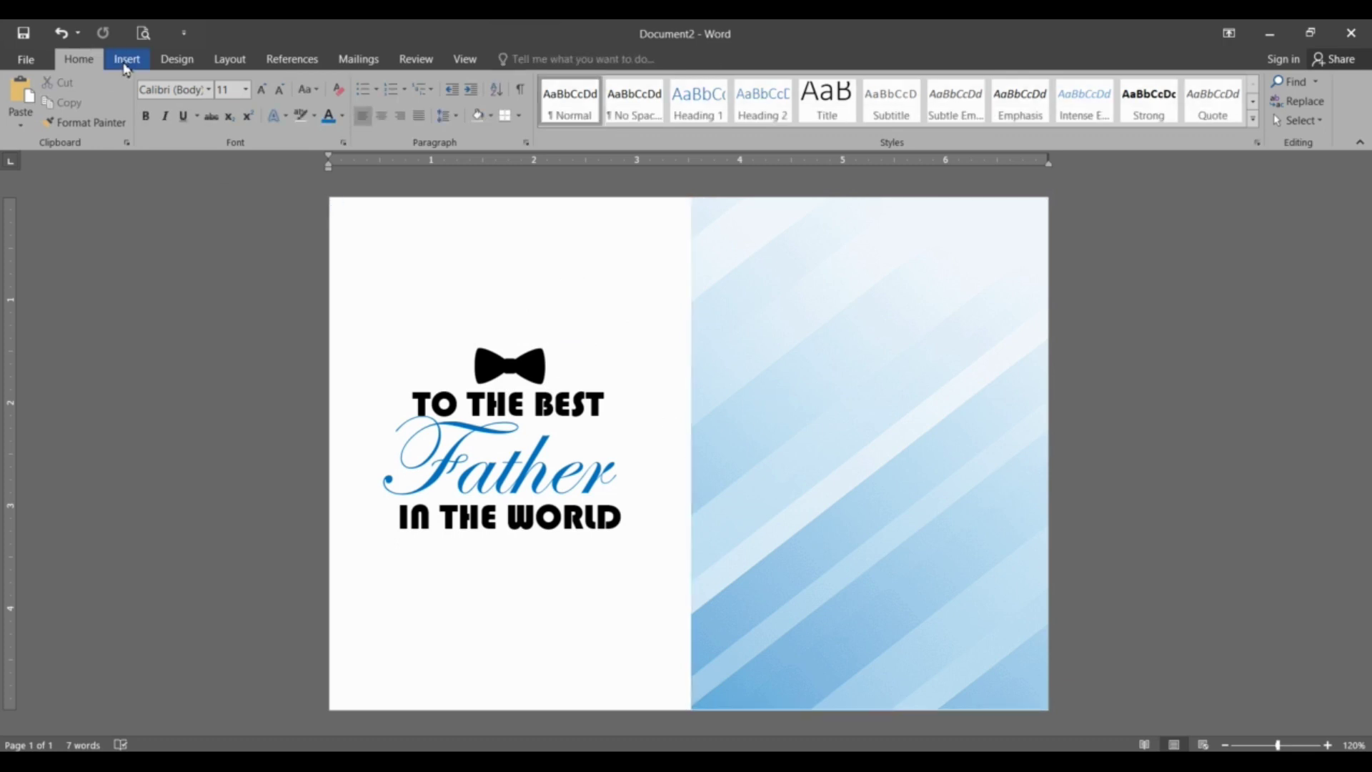
Step: Duplicate the "TO THE BEST" text box and place the copy near the top of the blue striped half
click(571, 406)
key(ctrl+c)
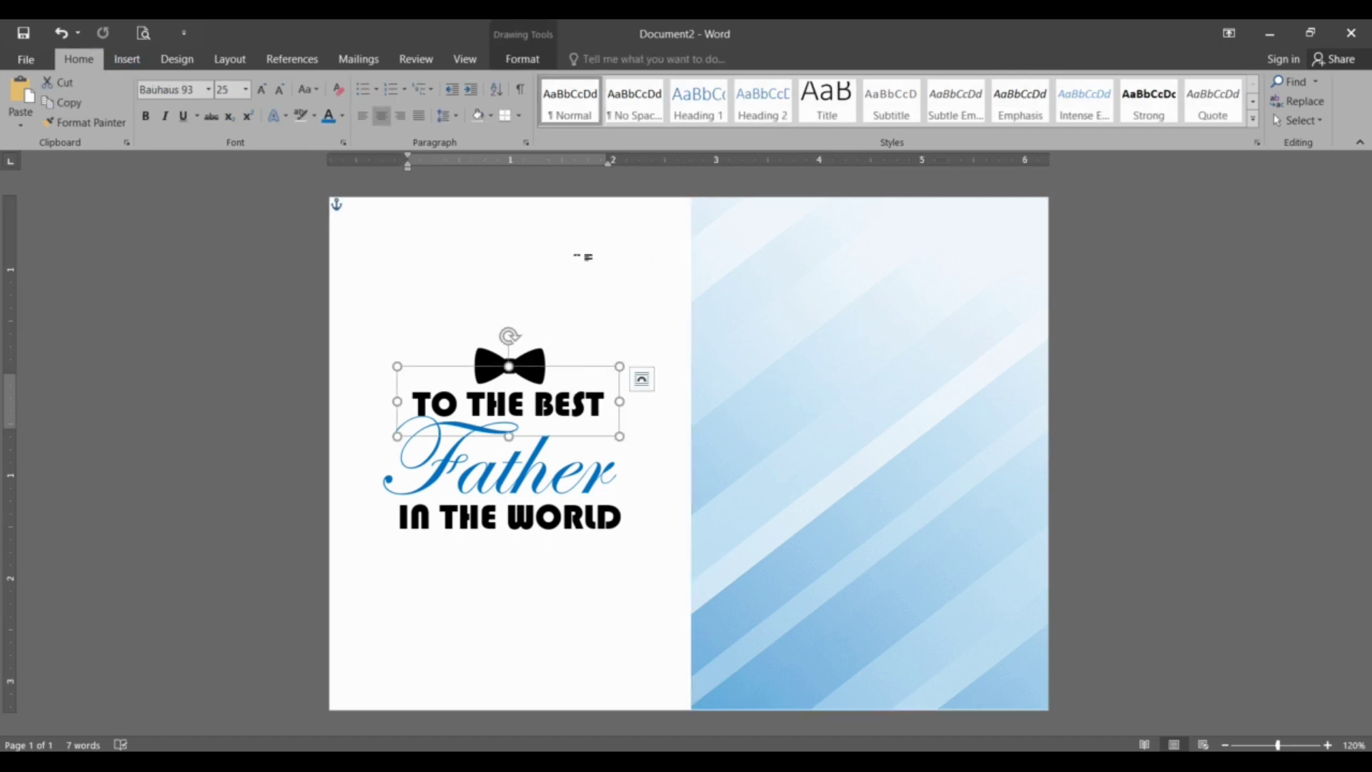
key(ctrl+v)
click(498, 262)
drag(500, 266, 781, 293)
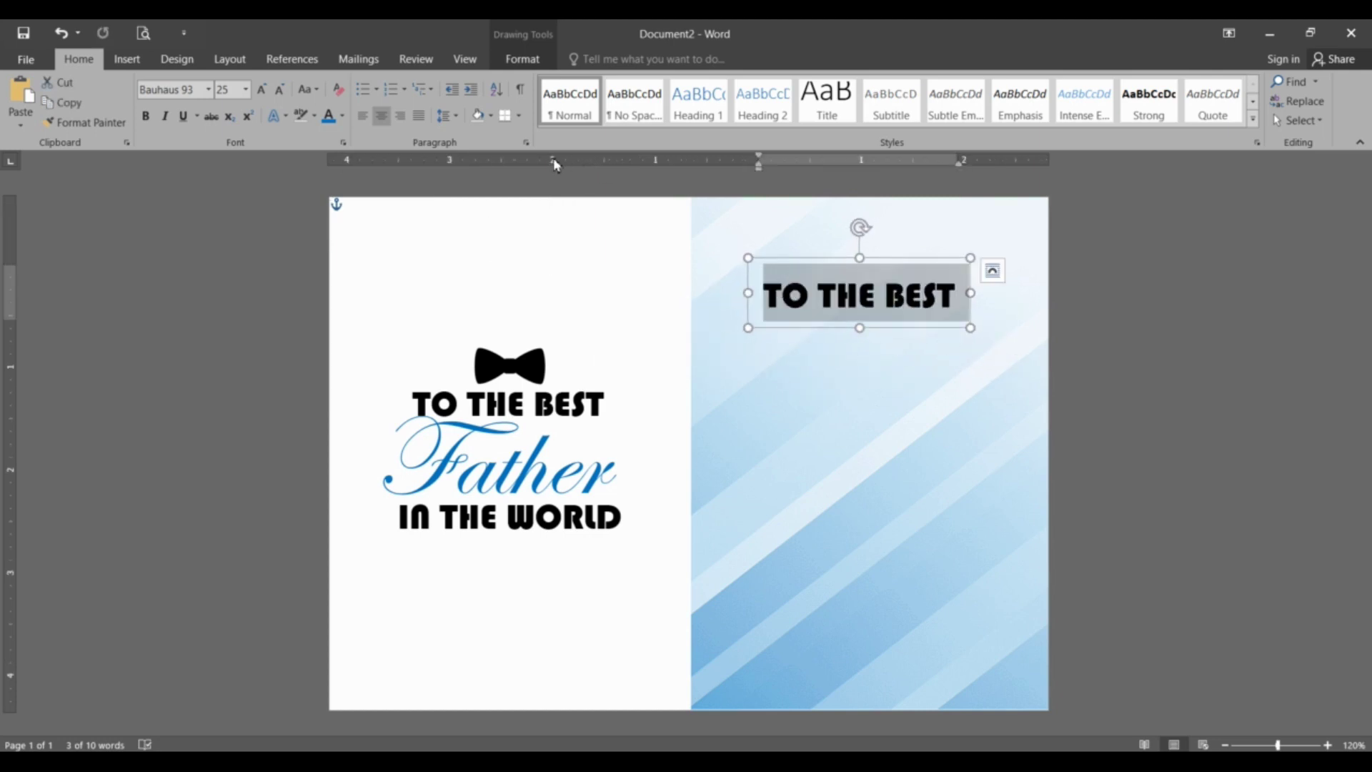
Step: Format the copied "TO THE BEST" text on the blue half in Adobe Arabic at size 28
key(ctrl+z)
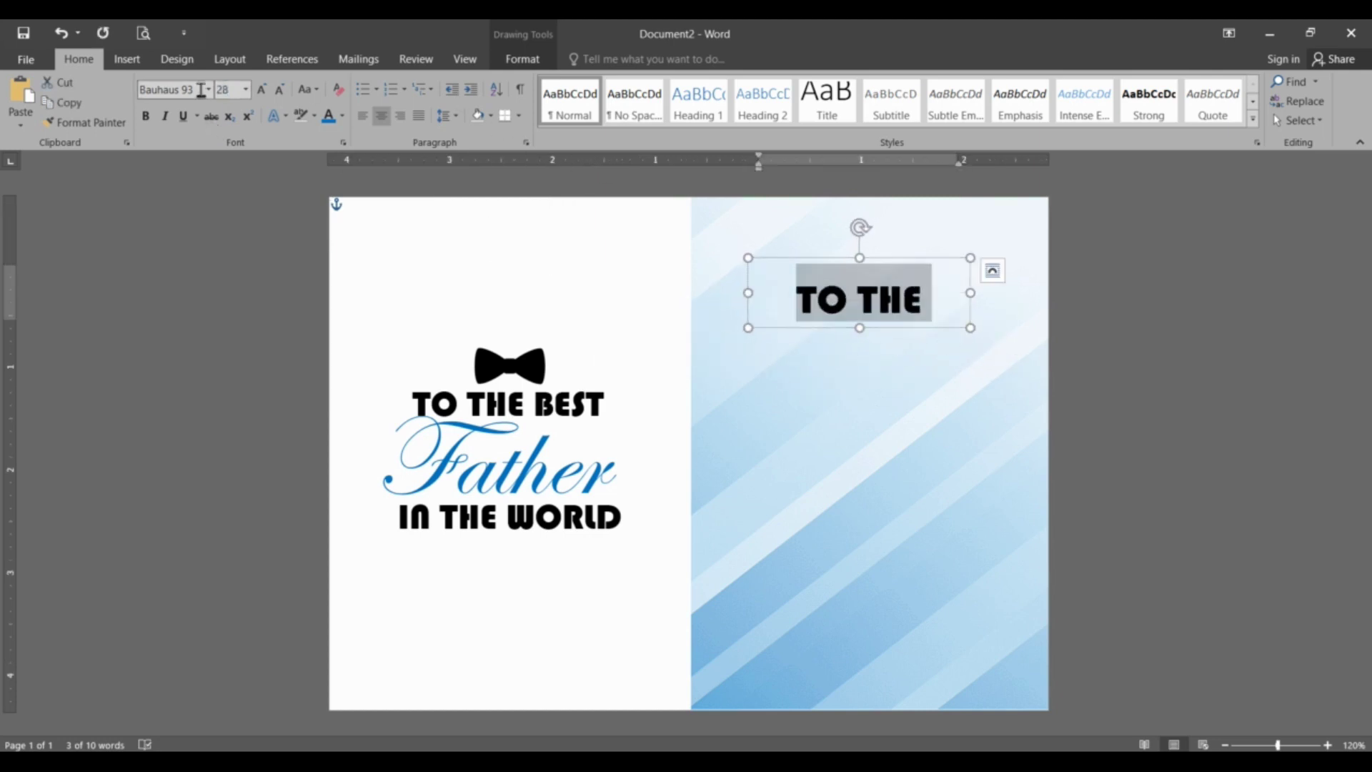
click(208, 90)
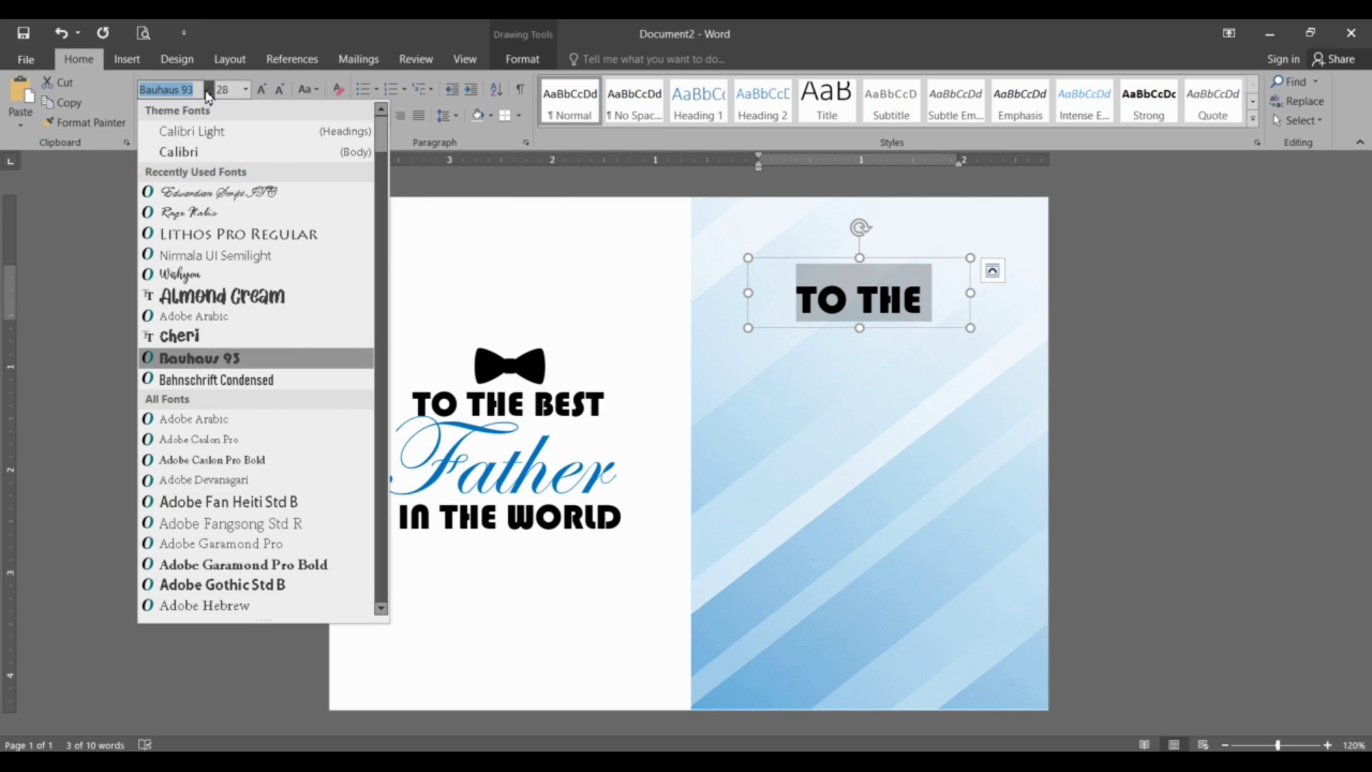
key(ctrl+z)
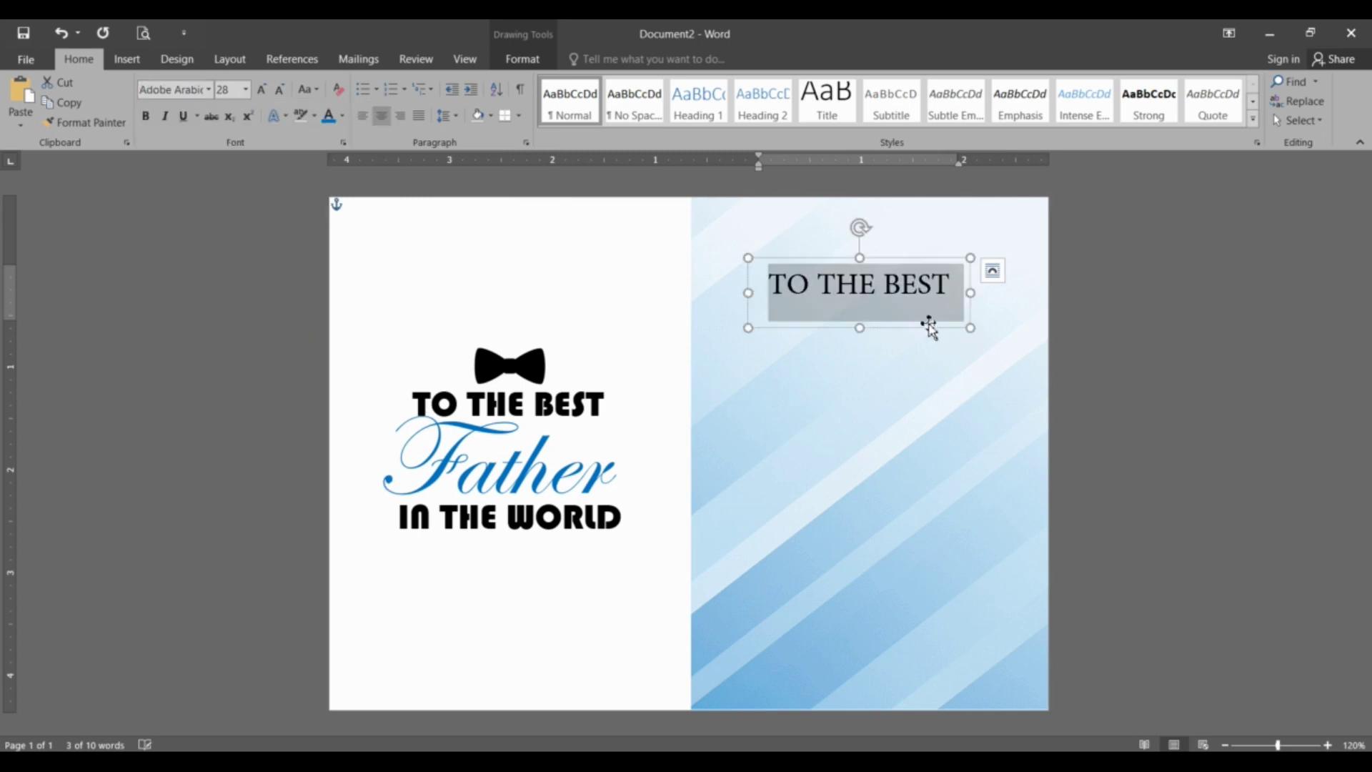
Step: Enlarge the text box on the blue half to nearly its full width and down close to the page's lower edge
drag(749, 257, 715, 251)
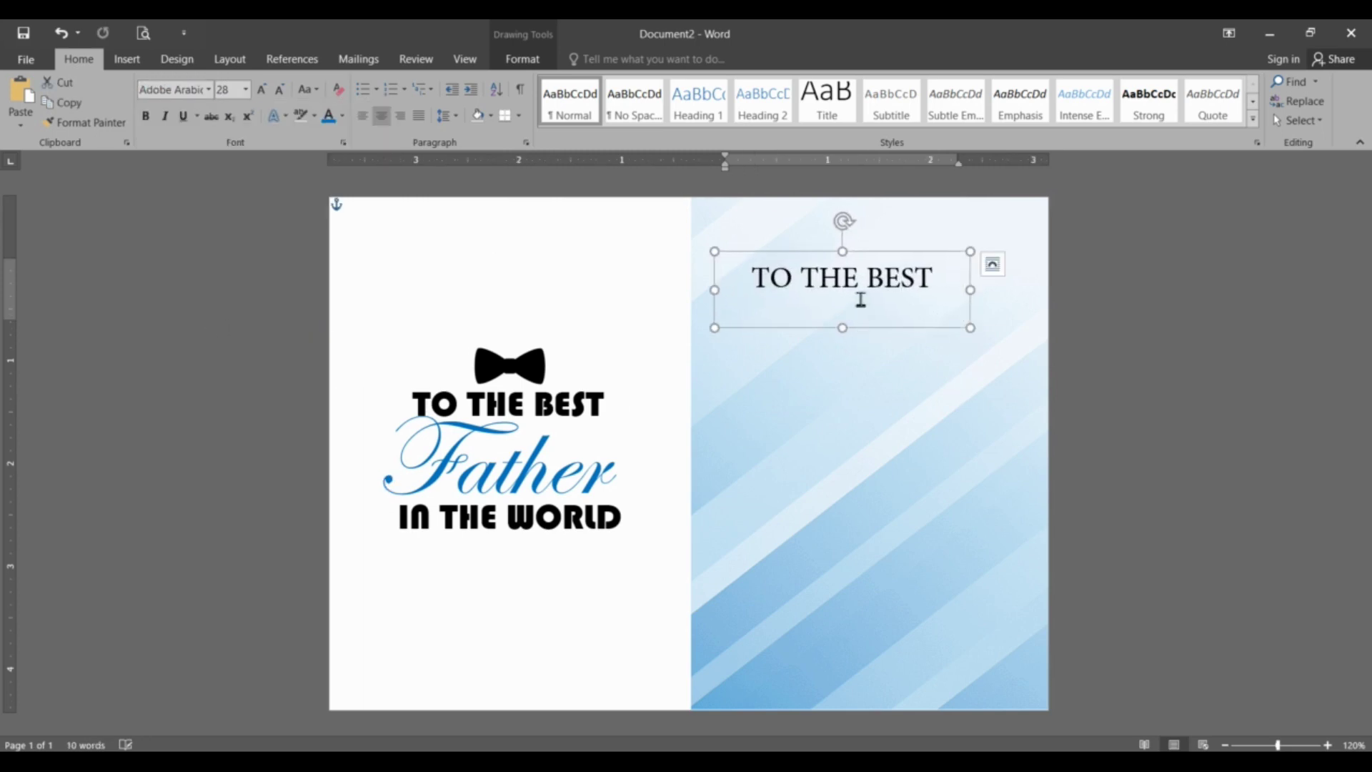
drag(970, 293, 1036, 294)
drag(715, 290, 708, 292)
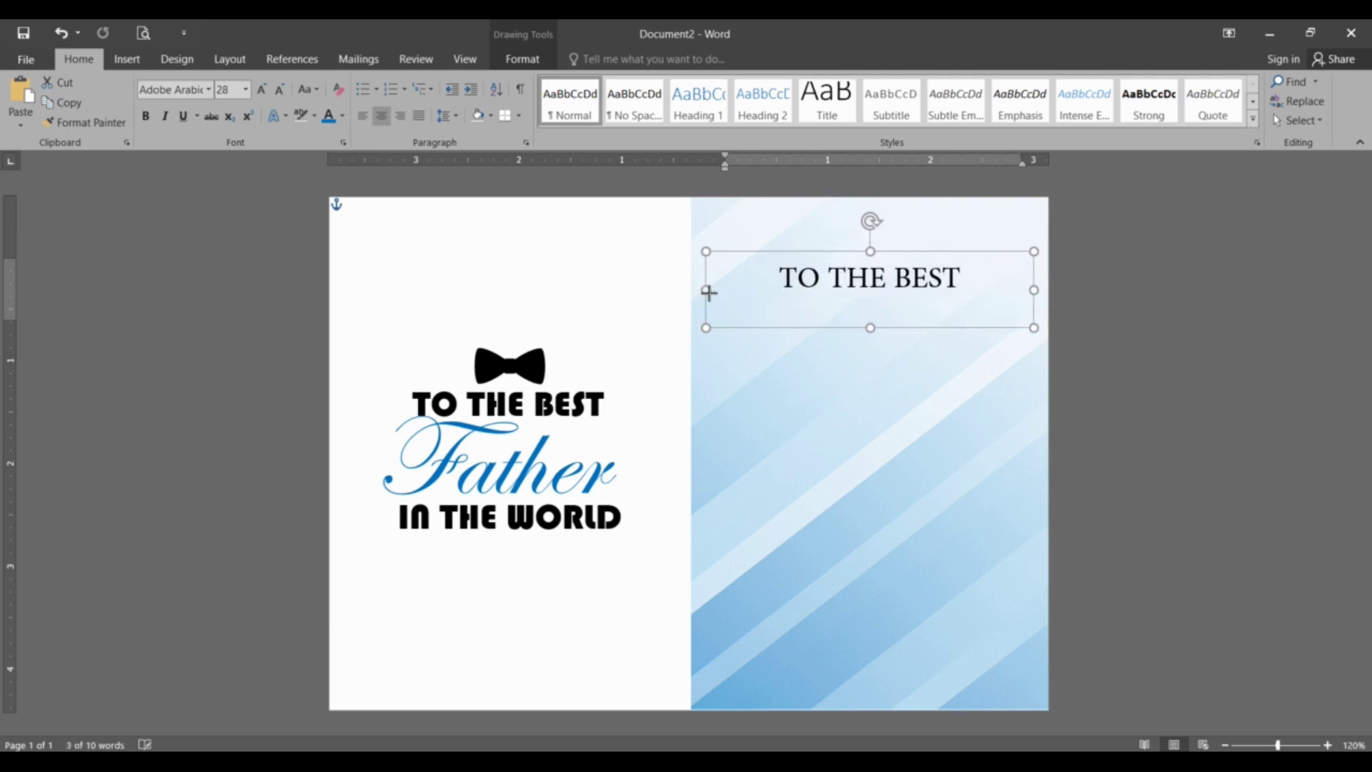
drag(870, 328, 855, 679)
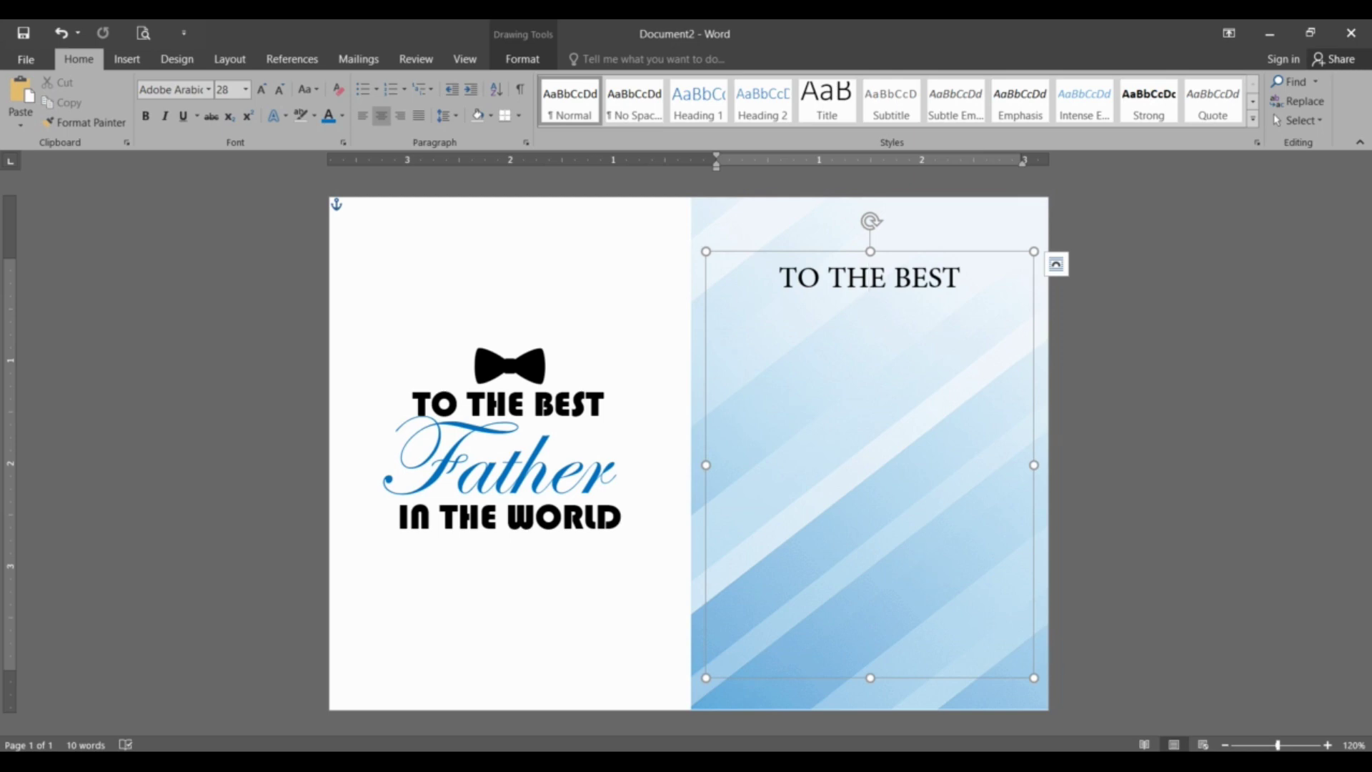
Step: Replace the enlarged box's text with the message beginning "Happy Father's Day to my hero and role model." copied from another window
key(ctrl+a)
key(Delete)
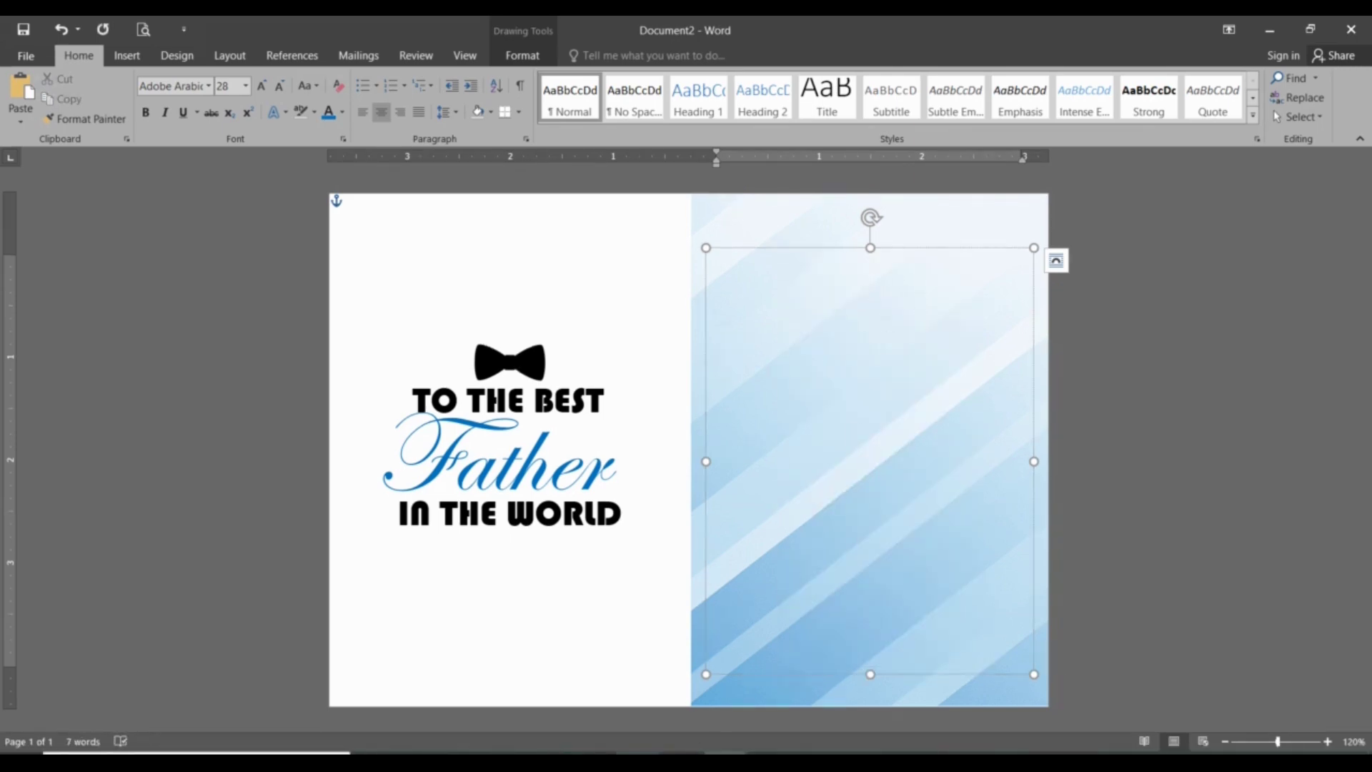
key(alt+Tab)
key(ctrl+a)
key(ctrl+c)
key(alt+Tab)
key(ctrl+v)
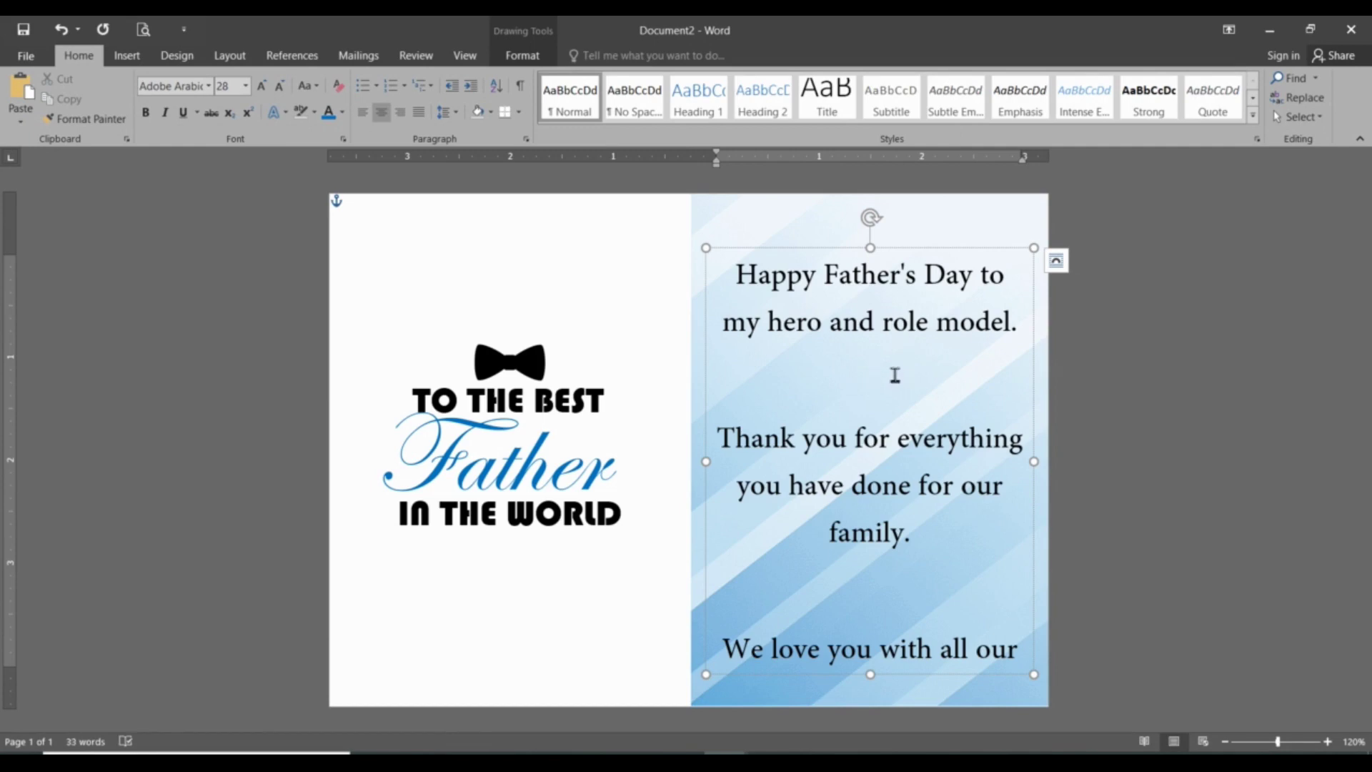
Step: Delete the blank lines separating the three paragraphs of the message on the blue half
key(ctrl+a)
click(869, 383)
key(BackSpace)
key(BackSpace)
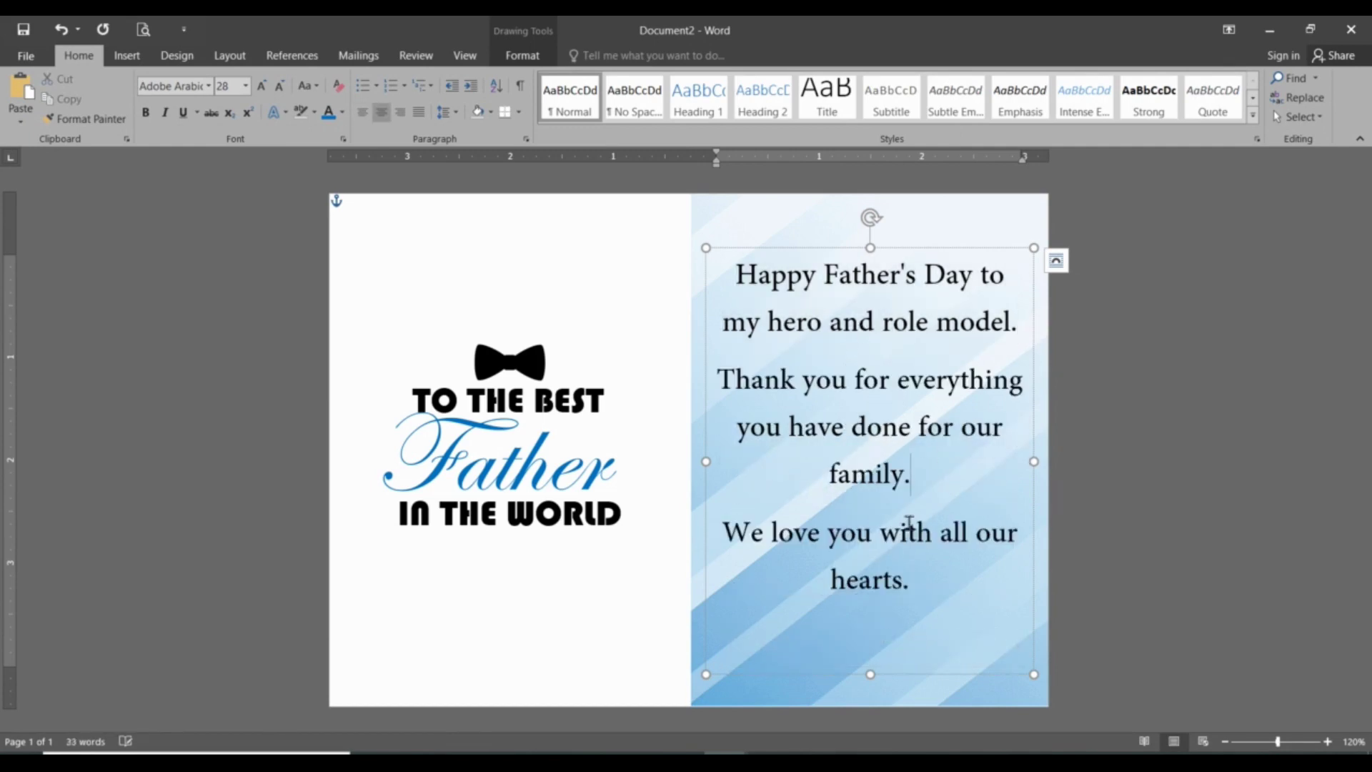
Step: Try the whole message at font size 12, and set it back to 28
key(ctrl+a)
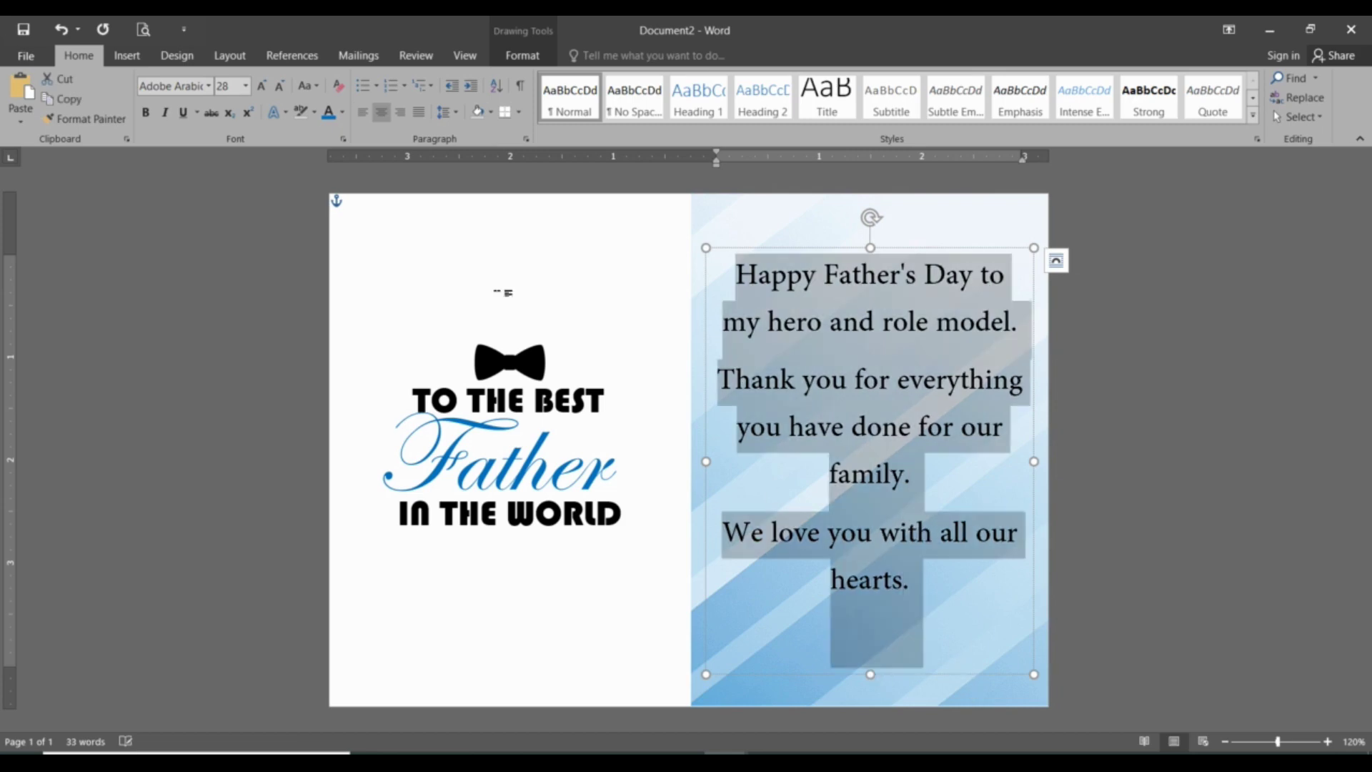
click(232, 86)
text(12)
key(Return)
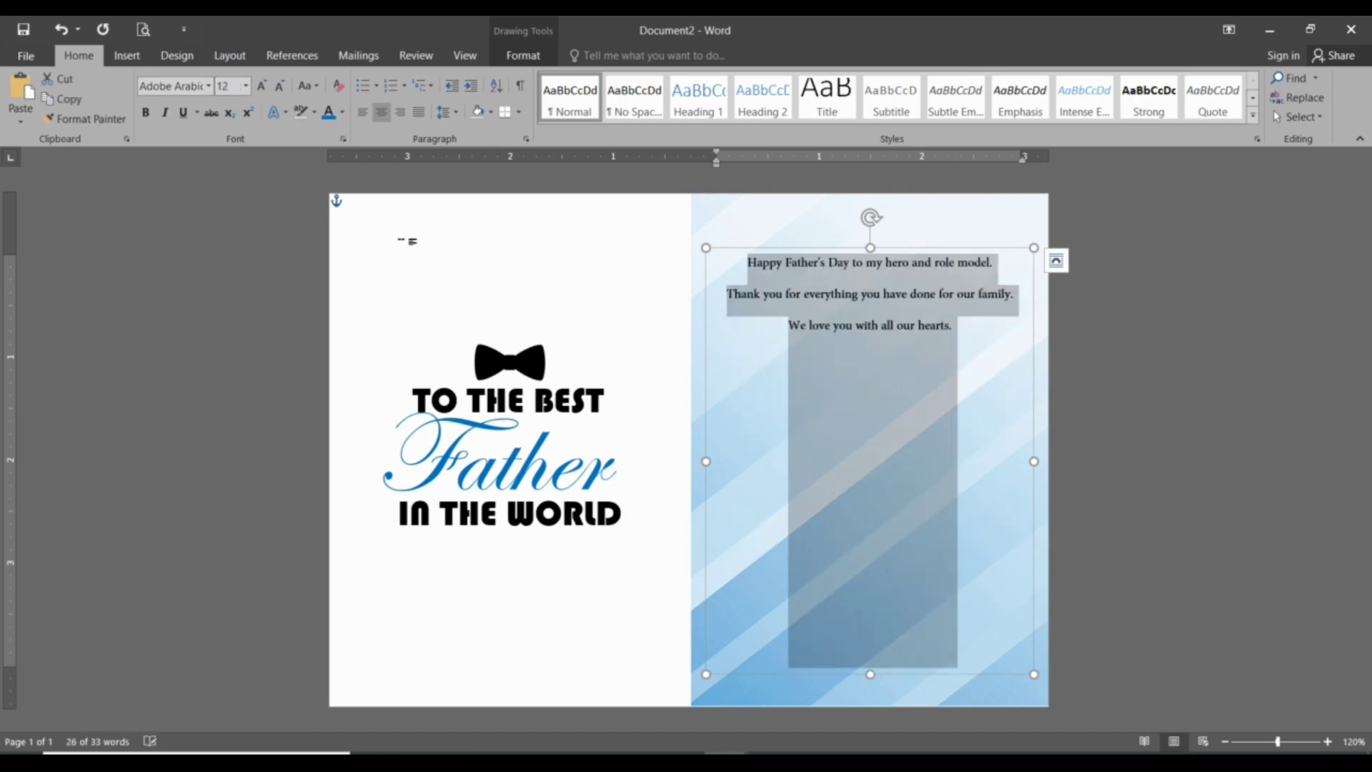
click(236, 87)
text(28)
key(Return)
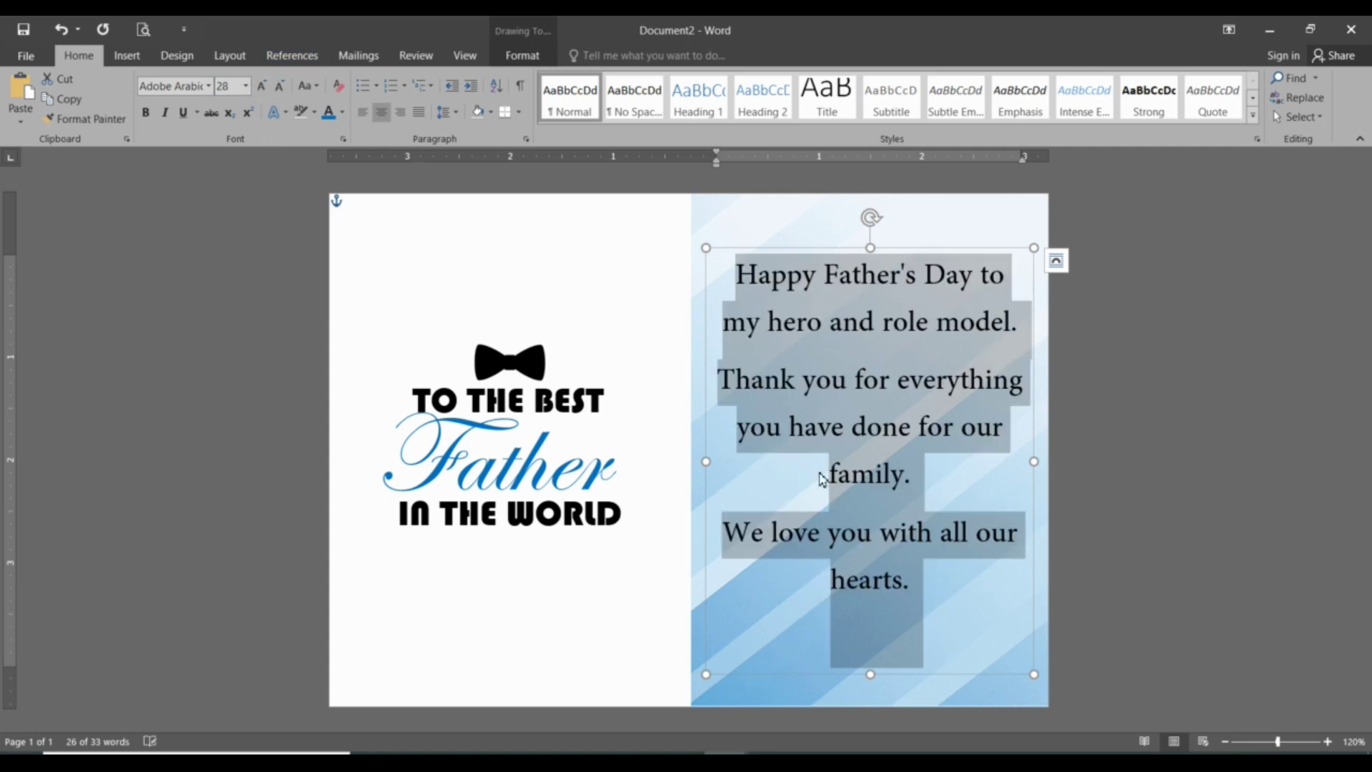
Step: Shorten the message text box at its upper and lower edges so it fits closely around the text
click(898, 407)
drag(870, 248, 870, 275)
drag(870, 674, 871, 631)
Step: Remove the space after paragraphs from the whole message and set its line spacing to single
key(ctrl+a)
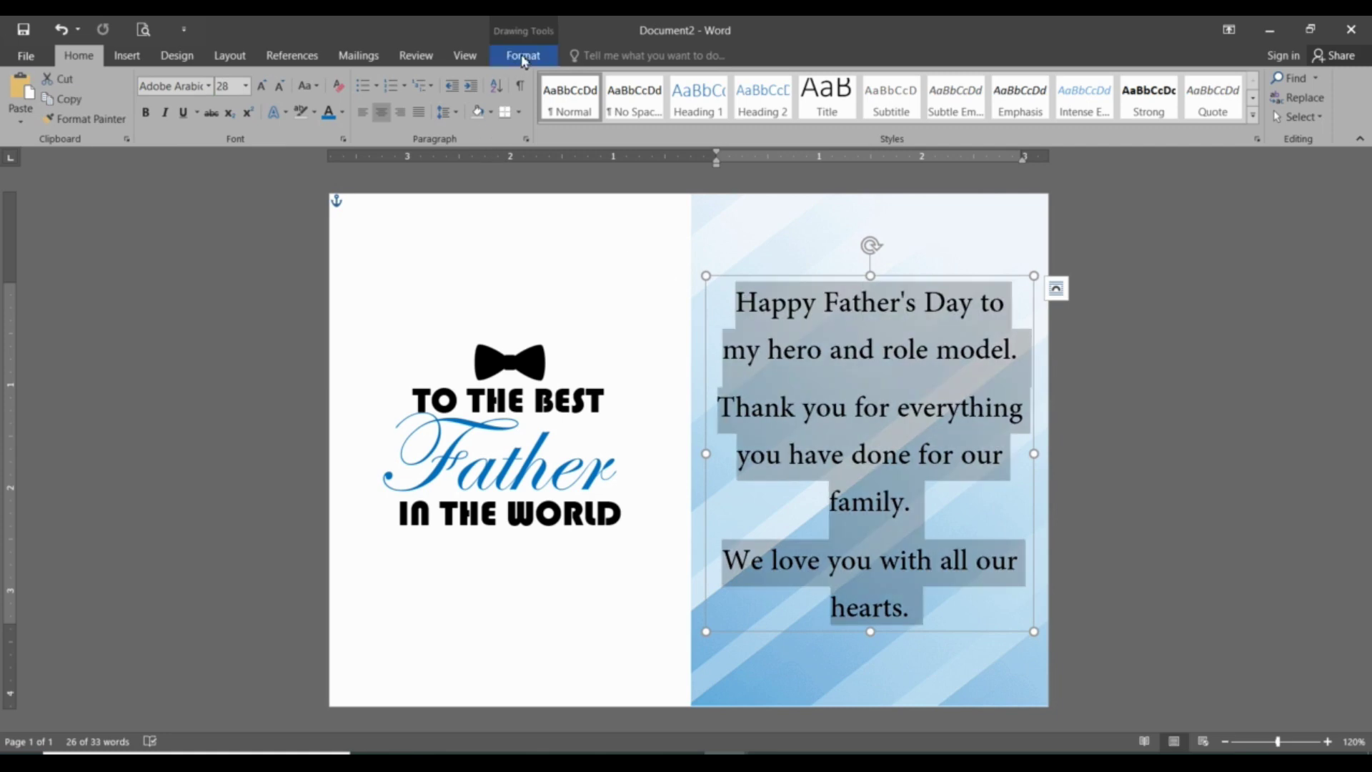
click(446, 112)
click(503, 294)
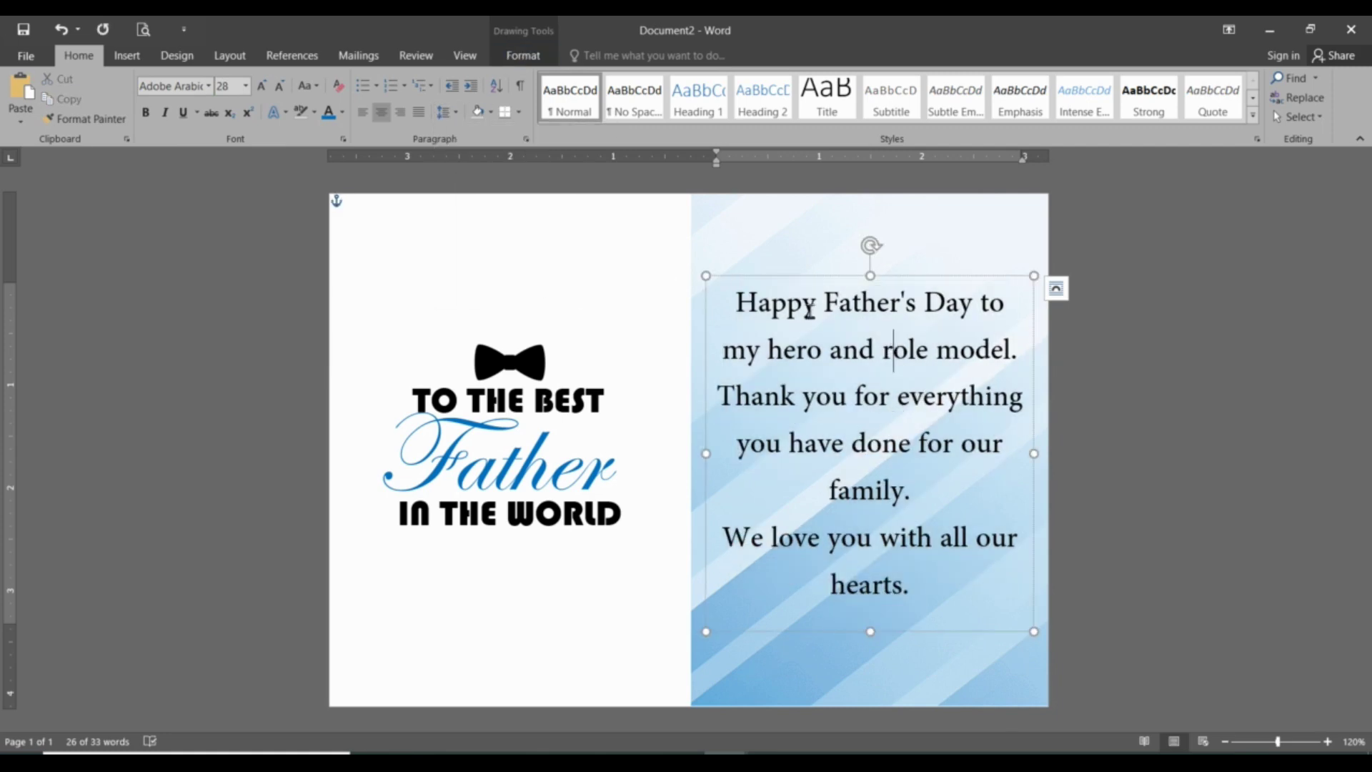
click(443, 112)
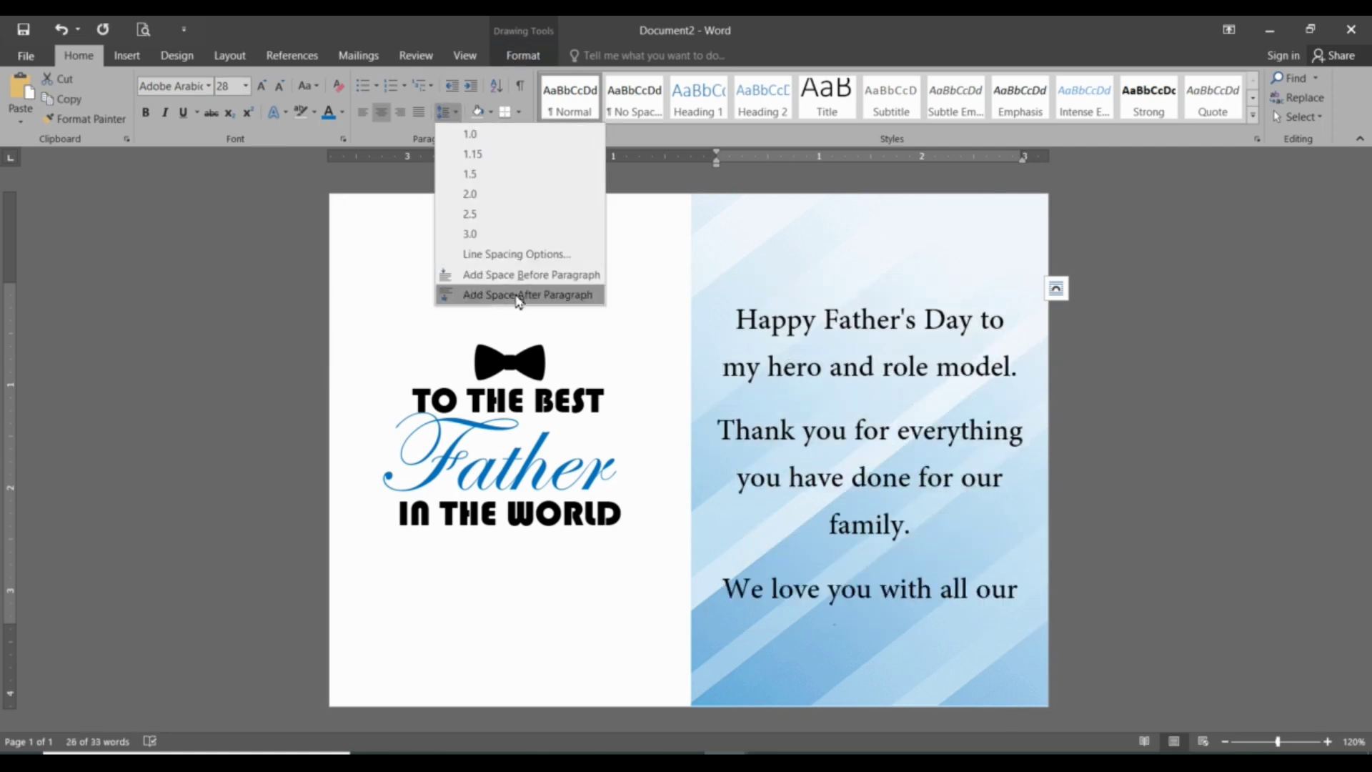
click(505, 257)
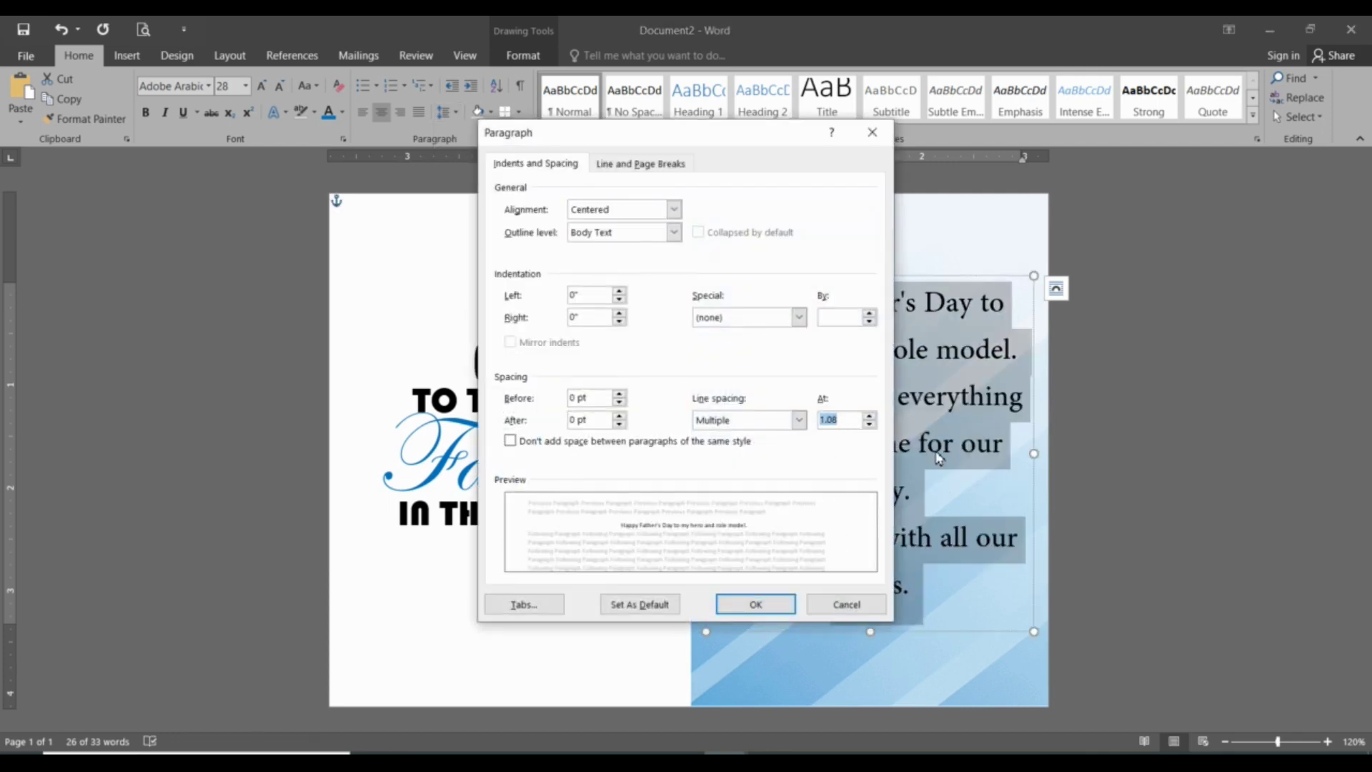
key(Return)
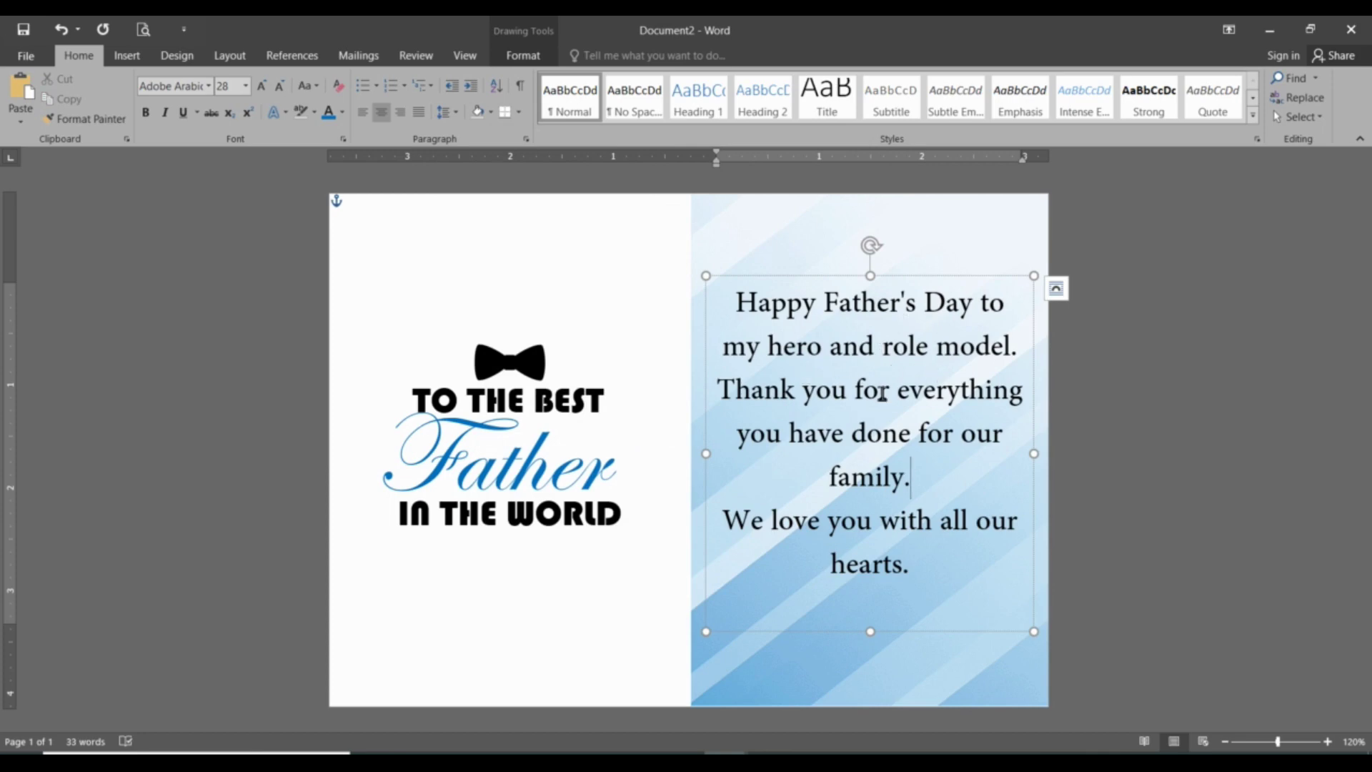
Step: Insert a blank line at size 10 before the paragraph beginning "Thank you for everything"
click(722, 389)
key(Return)
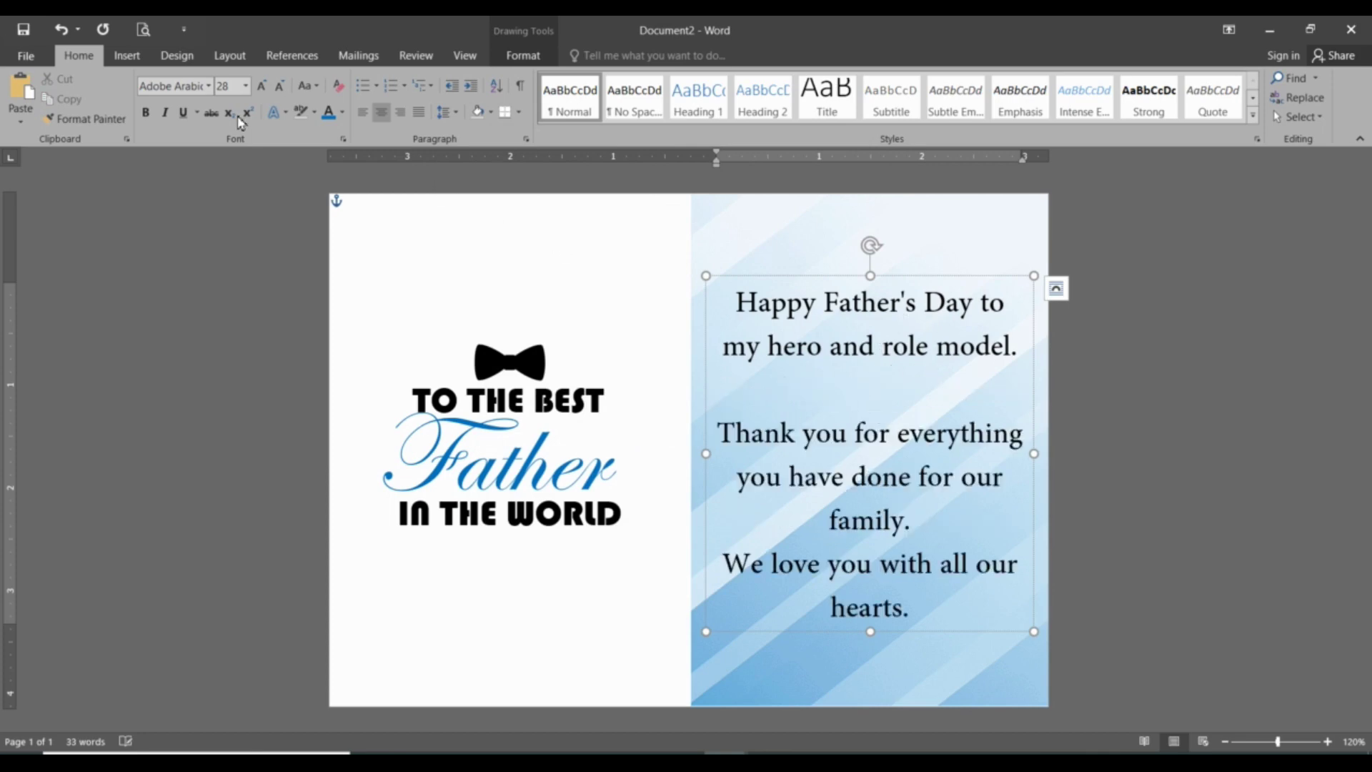
click(229, 86)
text(10)
key(Return)
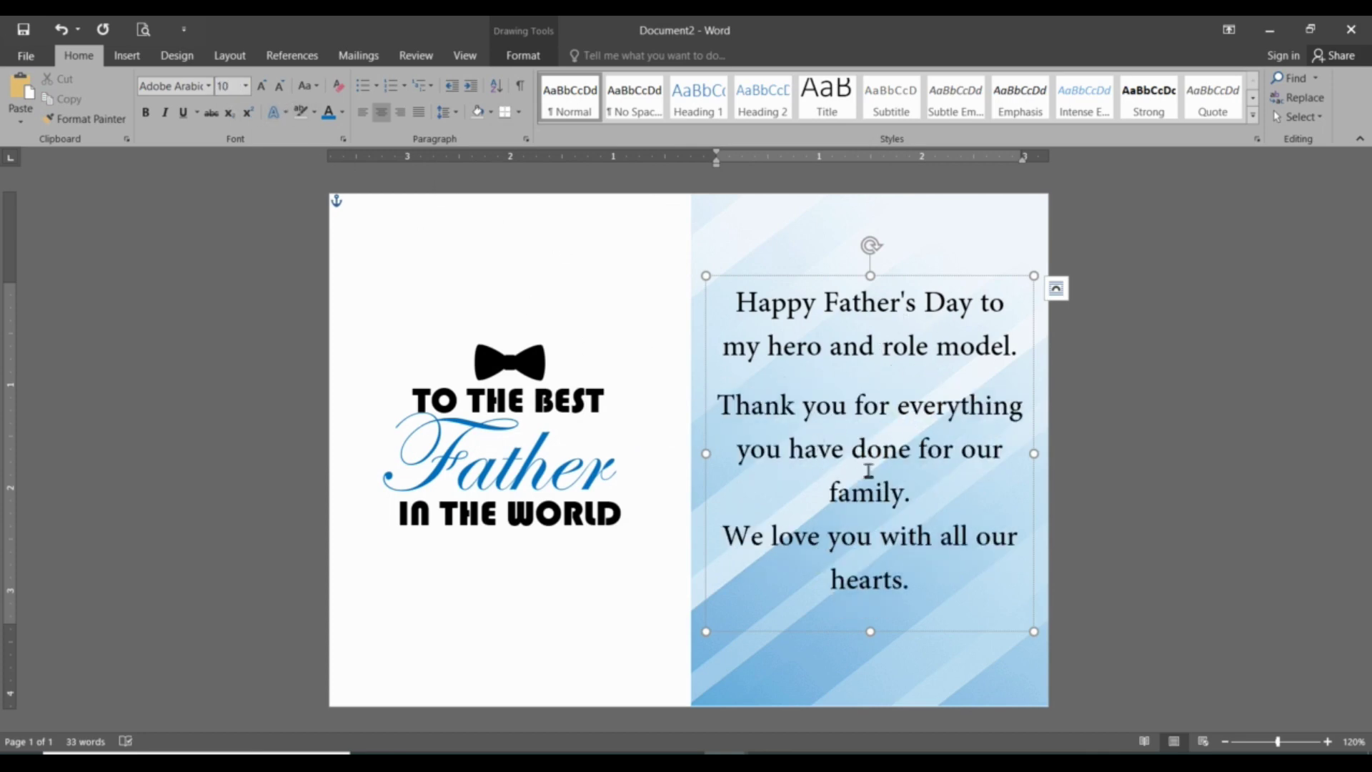
Step: Insert a blank line at size 10 after "family.", ahead of the "We love you" paragraph
click(925, 499)
key(Return)
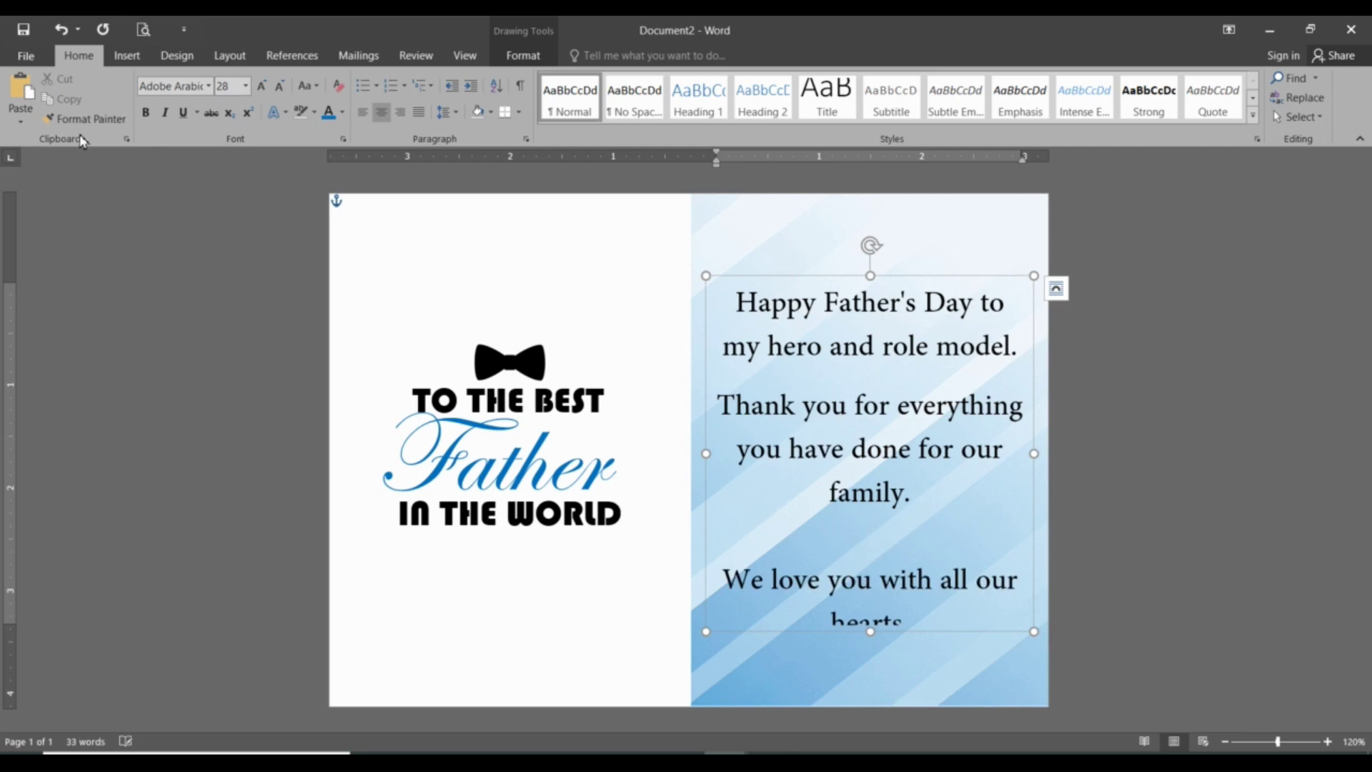
click(229, 85)
text(10)
key(Return)
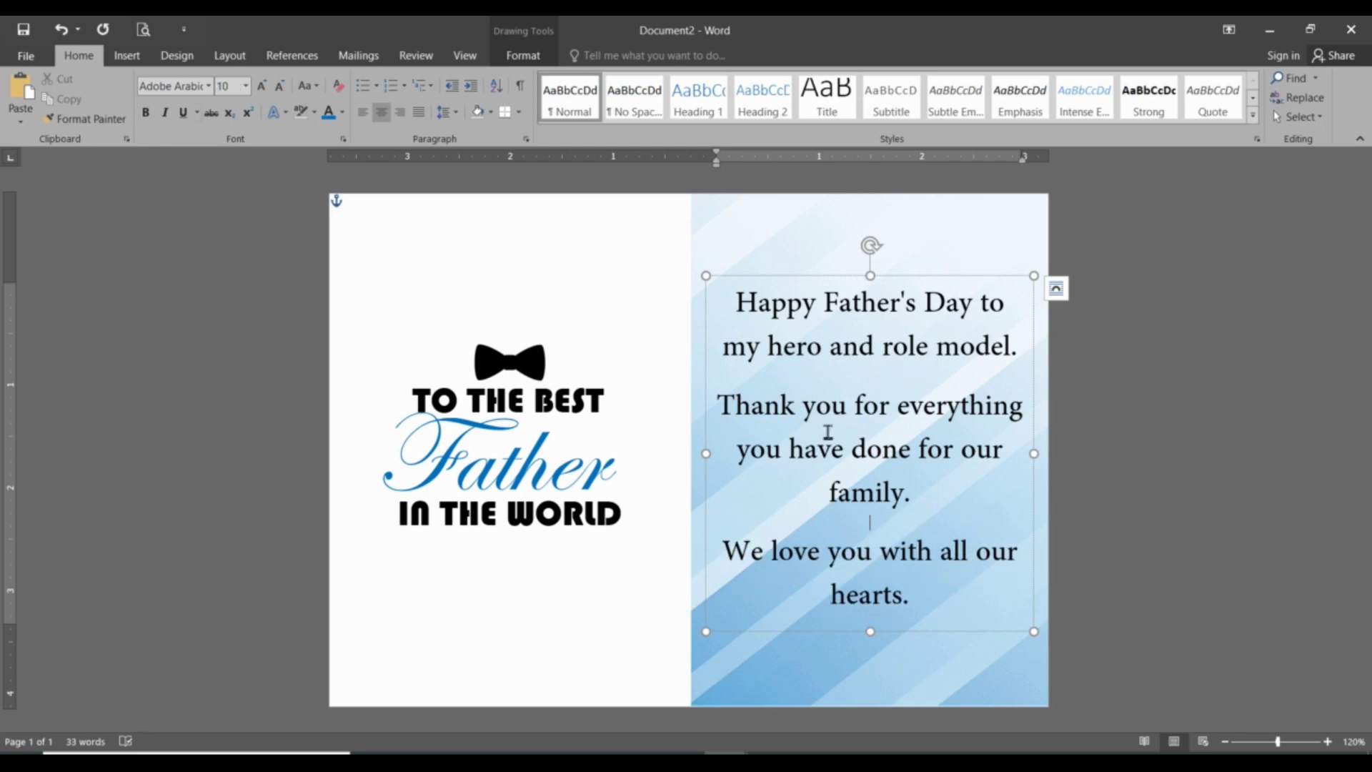
Step: Nudge the message text box slightly upward on the blue half
drag(733, 293, 1022, 342)
click(967, 512)
mouse_move(899, 278)
mouse_down()
mouse_move(900, 314)
mouse_move(899, 263)
mouse_up()
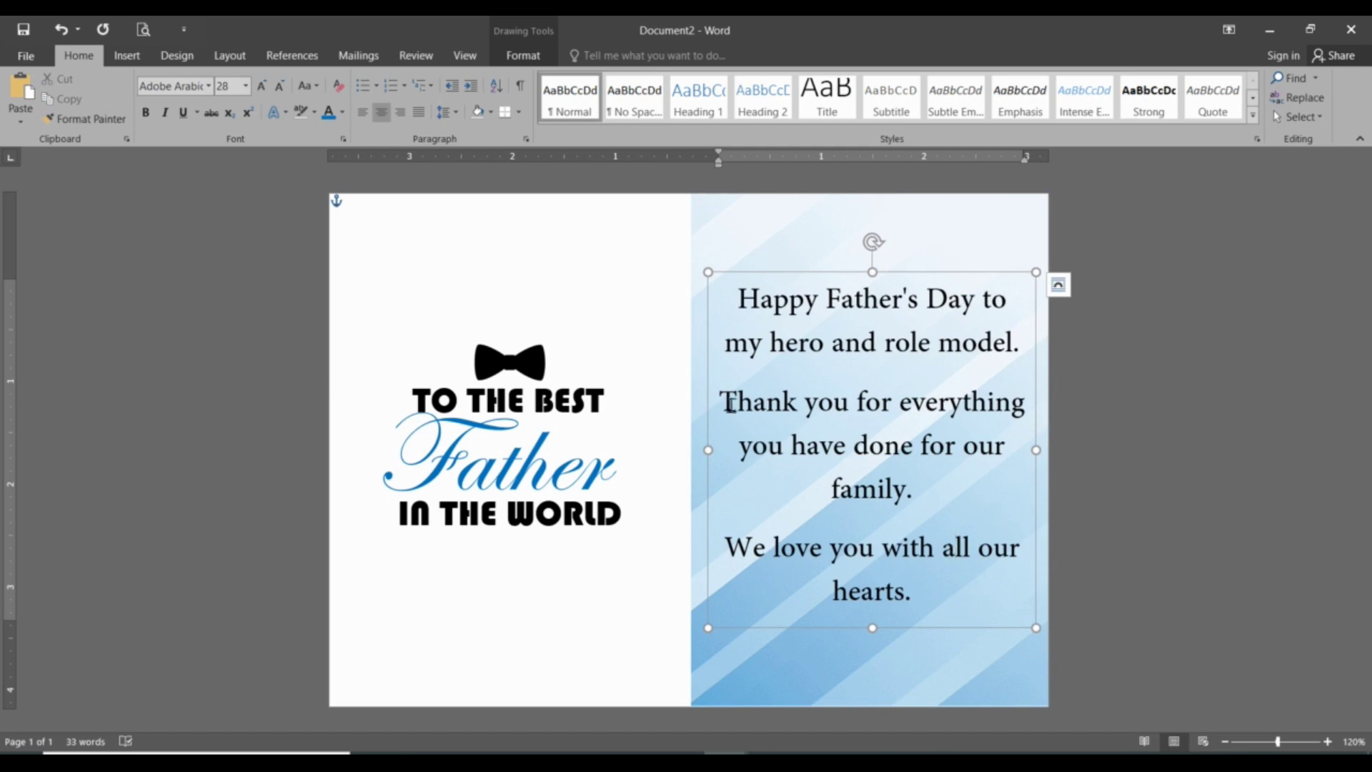
Step: Set the line spacing of the "Happy Father's Day" paragraph to 0.8
drag(795, 303, 1020, 345)
click(444, 112)
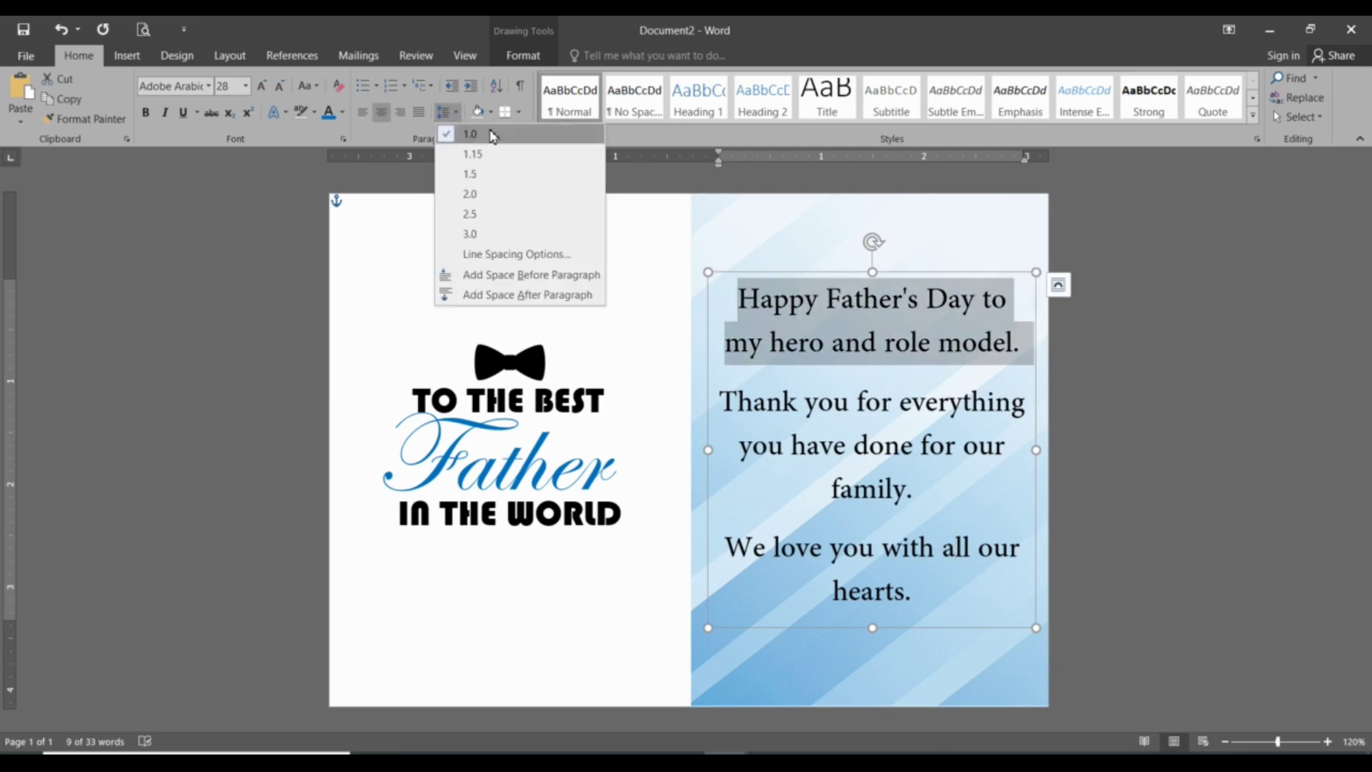
click(522, 254)
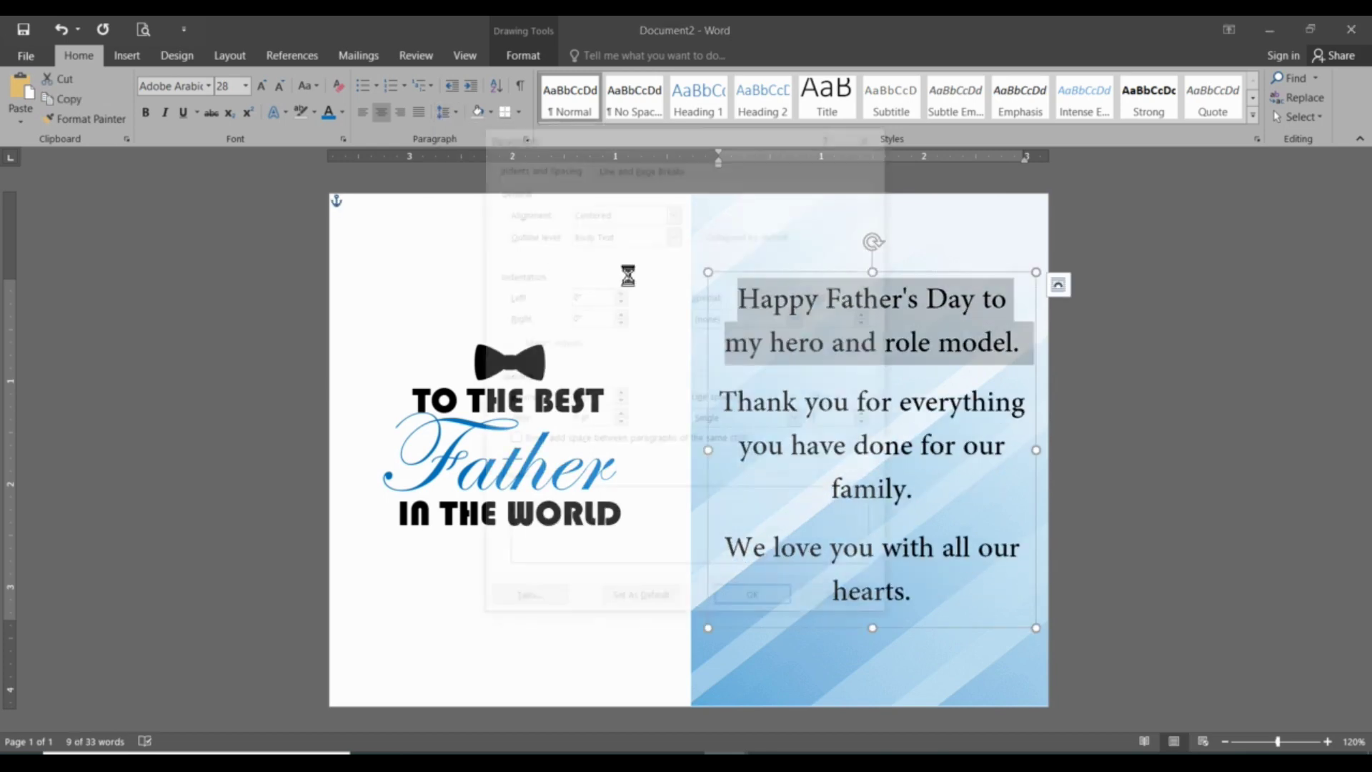
text(0.8)
key(Return)
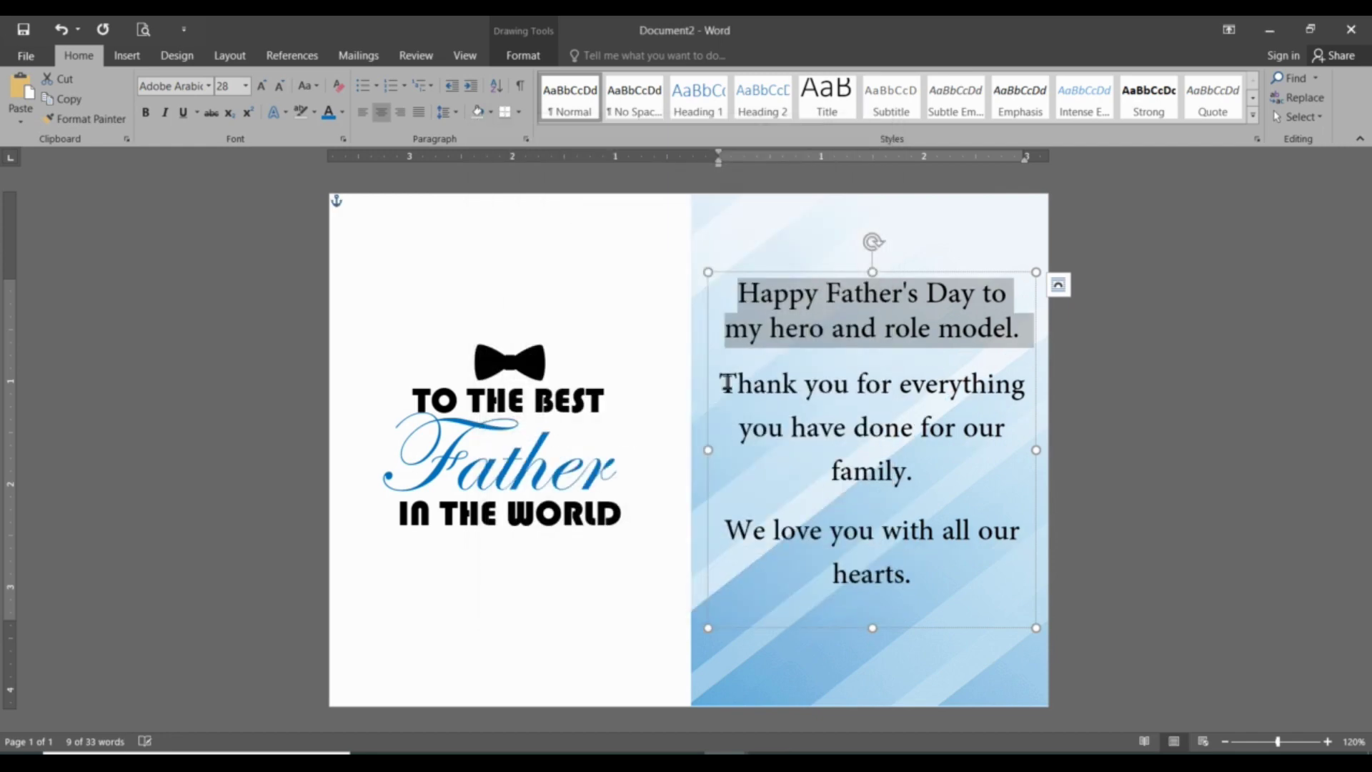
Step: Set the line spacing of the "Thank you for everything" paragraph to 0.8
drag(726, 383, 925, 473)
click(444, 111)
click(522, 250)
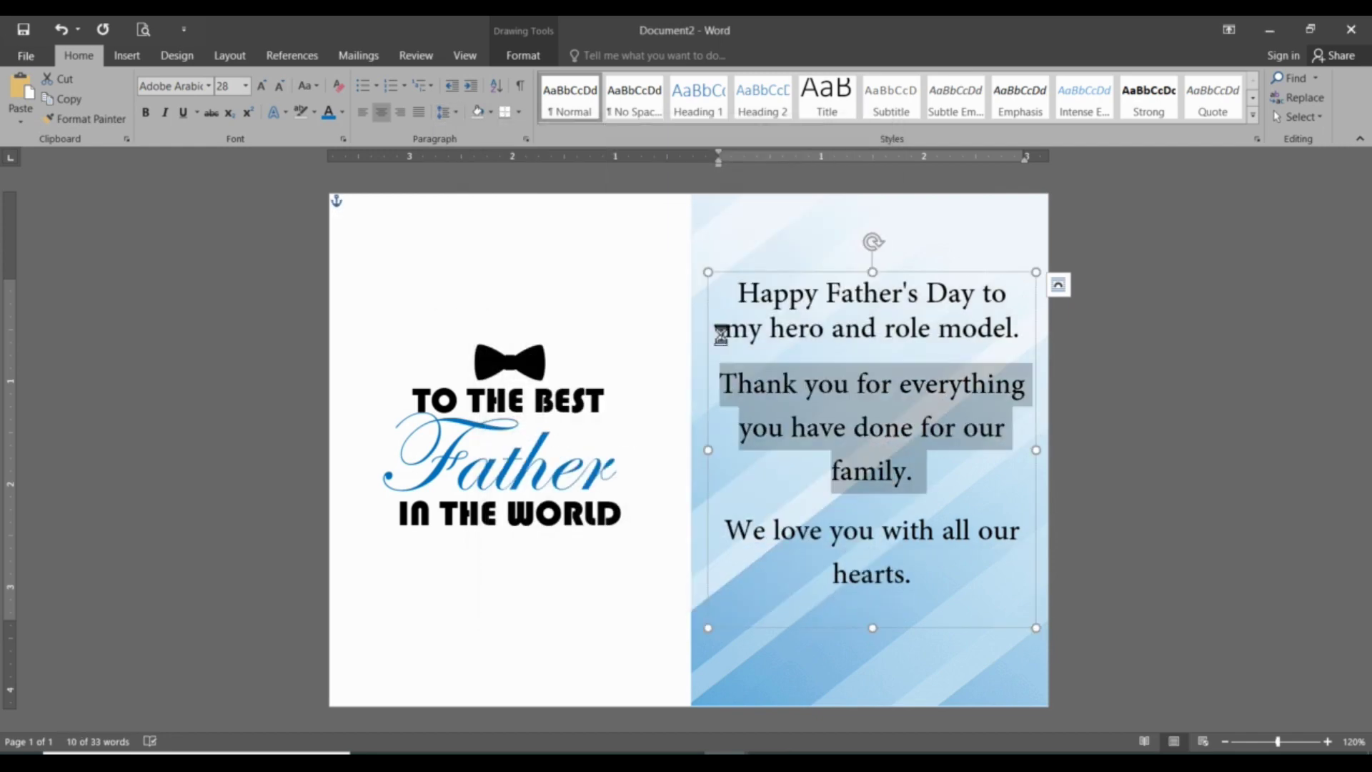
text(0.8)
key(Return)
Step: Set the line spacing of the closing "We love you with all our hearts." paragraph to 0.8
drag(726, 501, 974, 551)
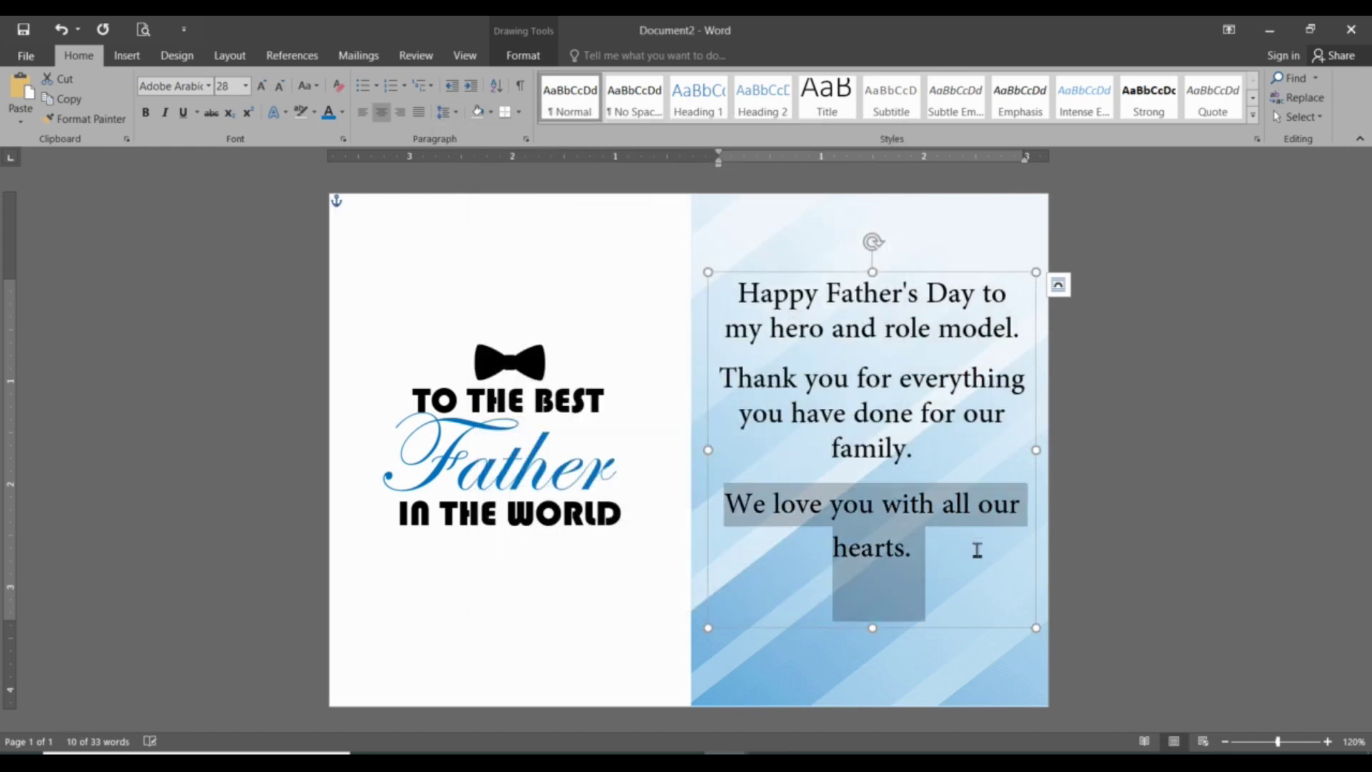
click(444, 111)
click(516, 249)
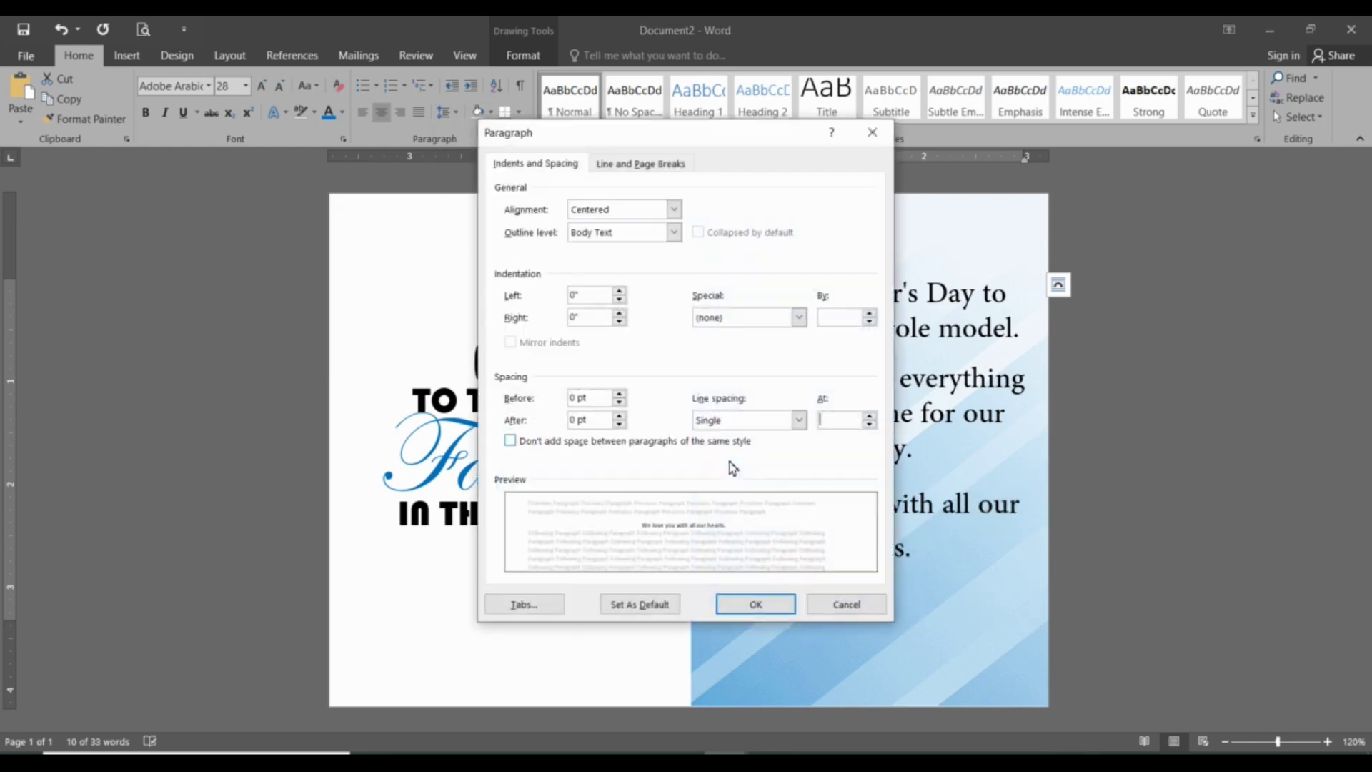
click(839, 421)
text(0.8)
key(Return)
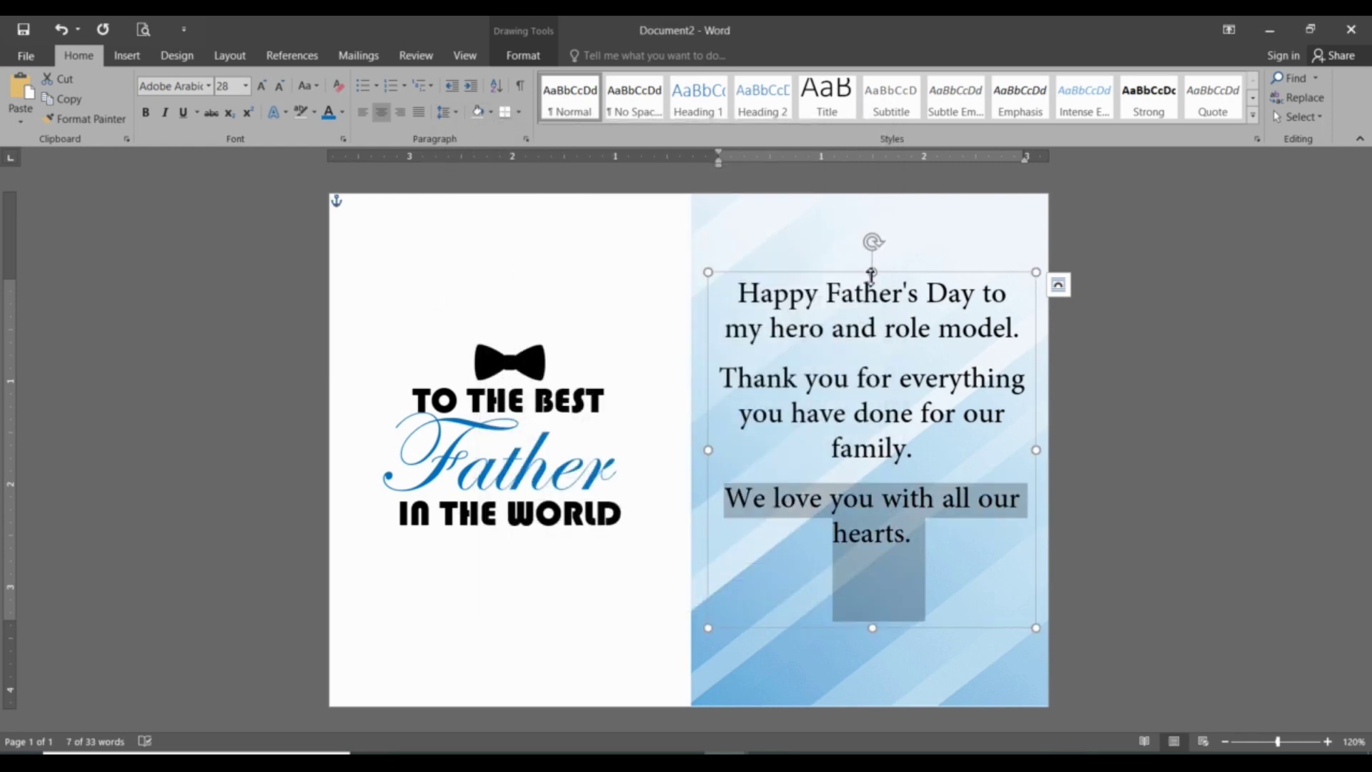
Step: Enlarge both blank lines between the message paragraphs to font size 15
click(901, 350)
click(231, 86)
text(1)
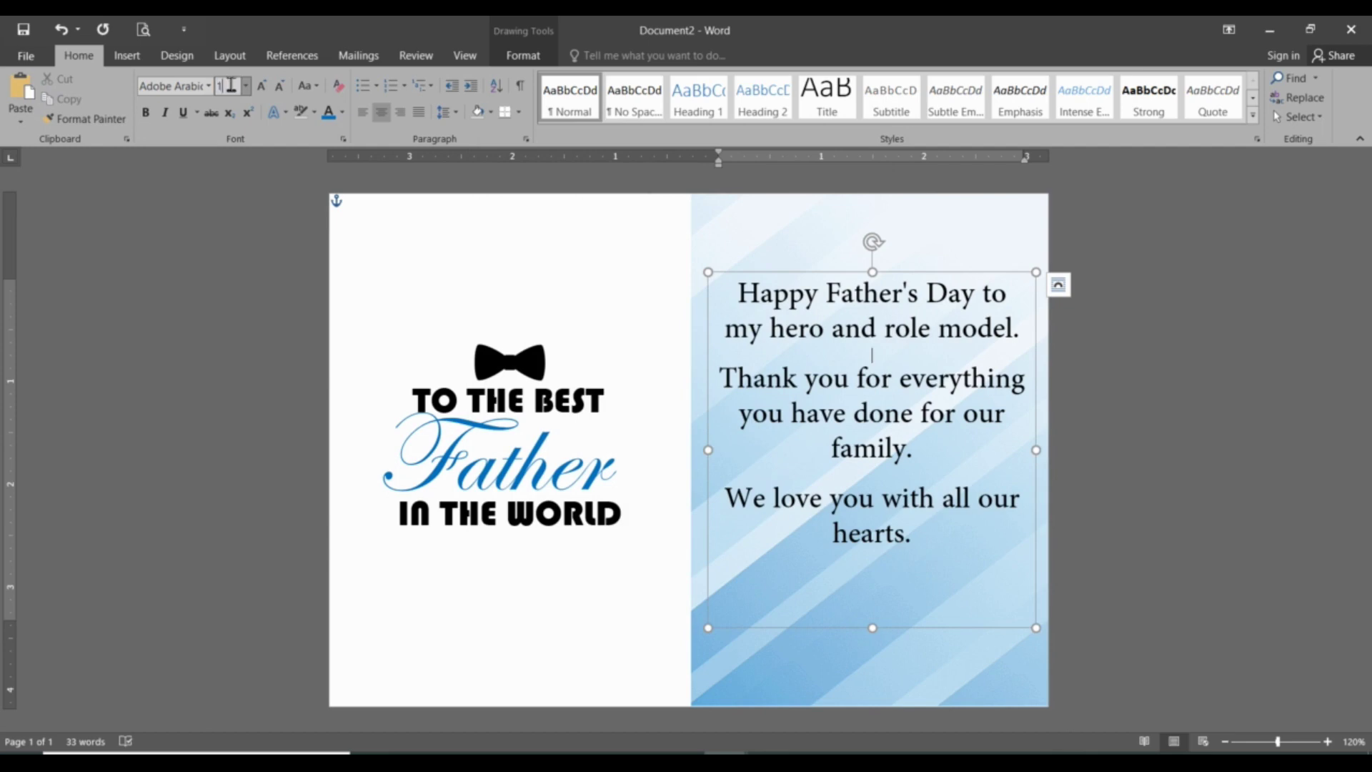
text(5)
key(Return)
click(881, 486)
click(227, 85)
text(15)
key(Return)
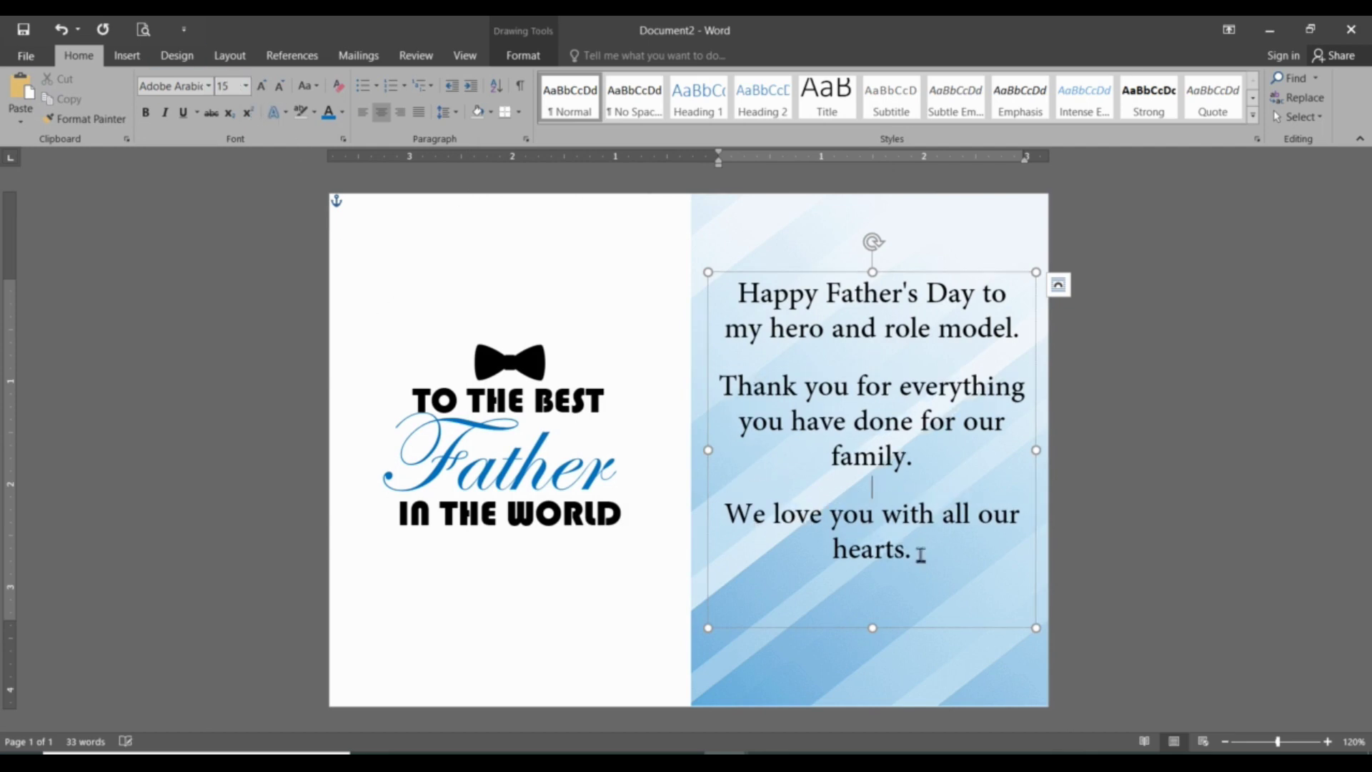
Step: Raise the lower edge of the message text box to just below "hearts." and try to move the box down slightly
drag(871, 627, 875, 576)
click(889, 272)
drag(895, 266, 895, 294)
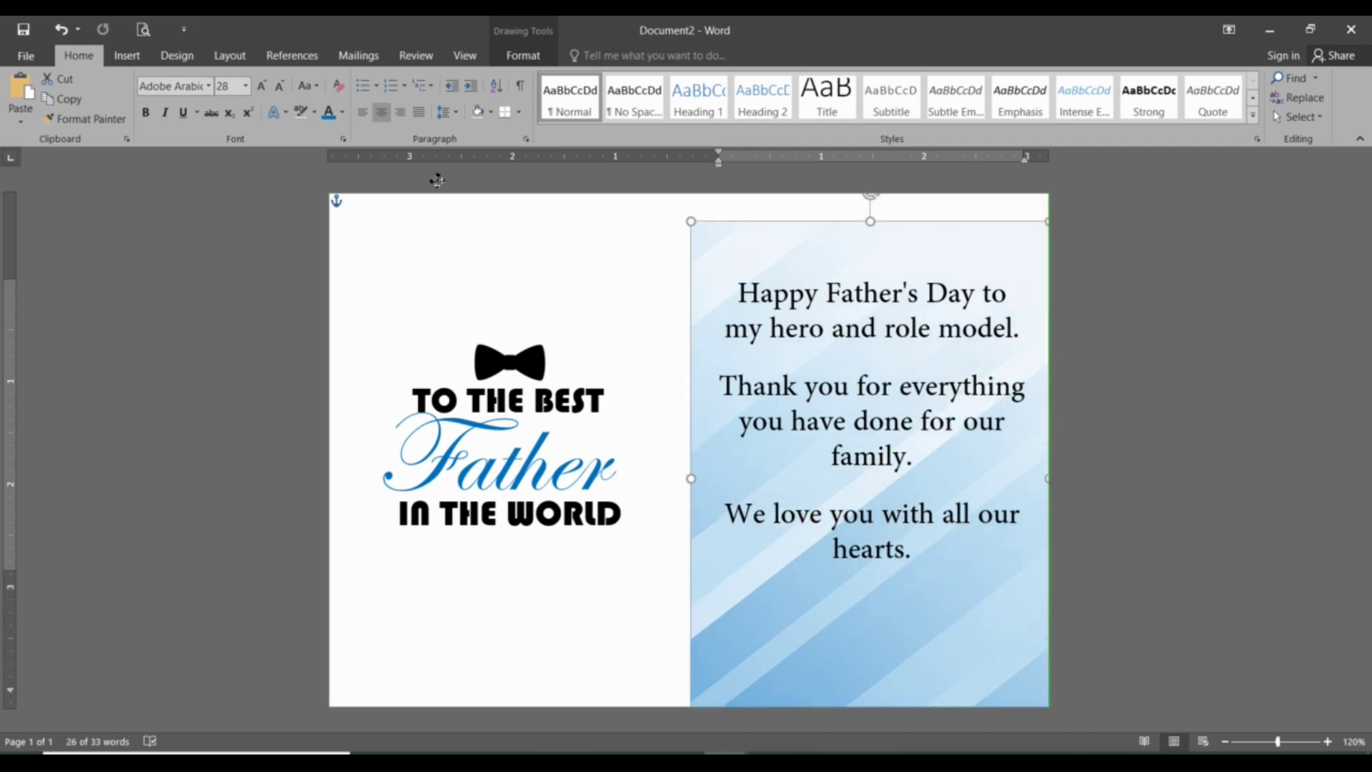
Step: Undo the latest changes, including the blank lines' size 15, and redo them
click(61, 30)
click(63, 30)
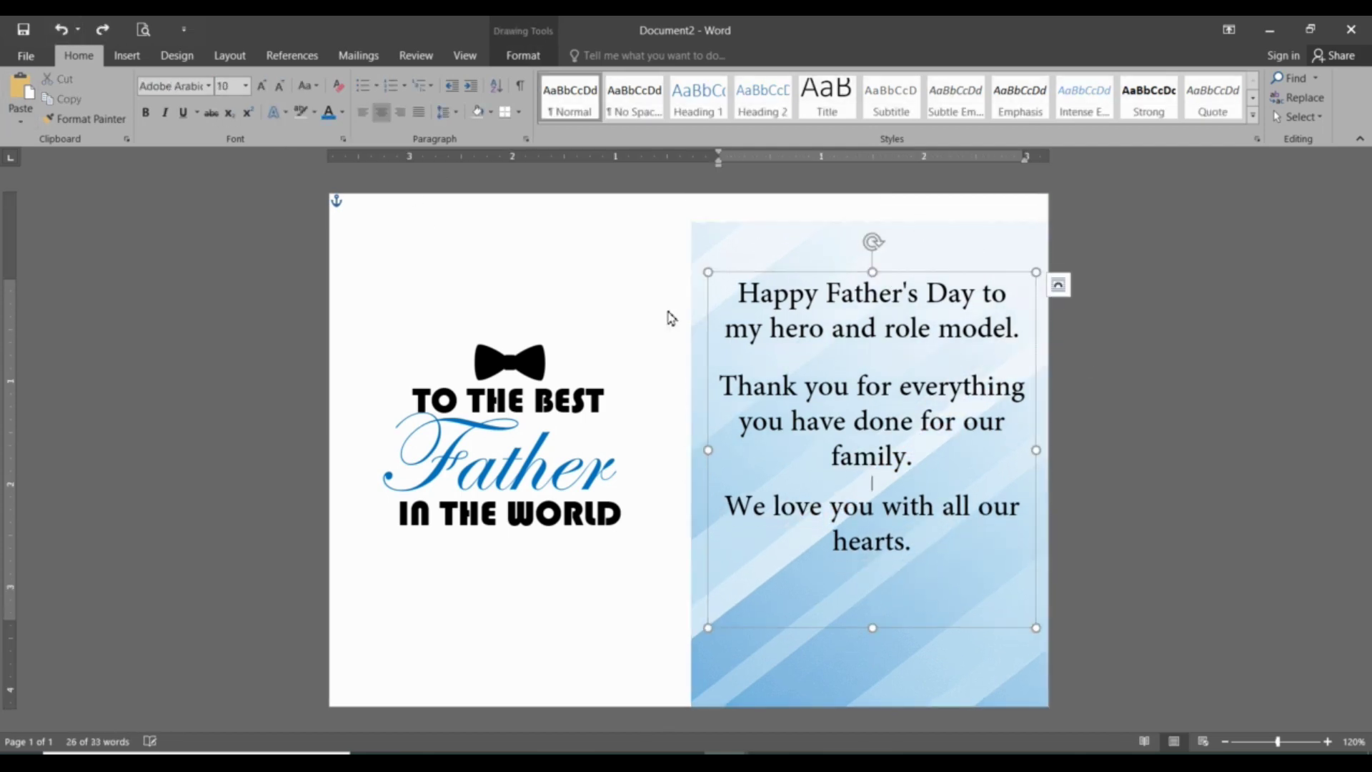
click(763, 228)
click(61, 30)
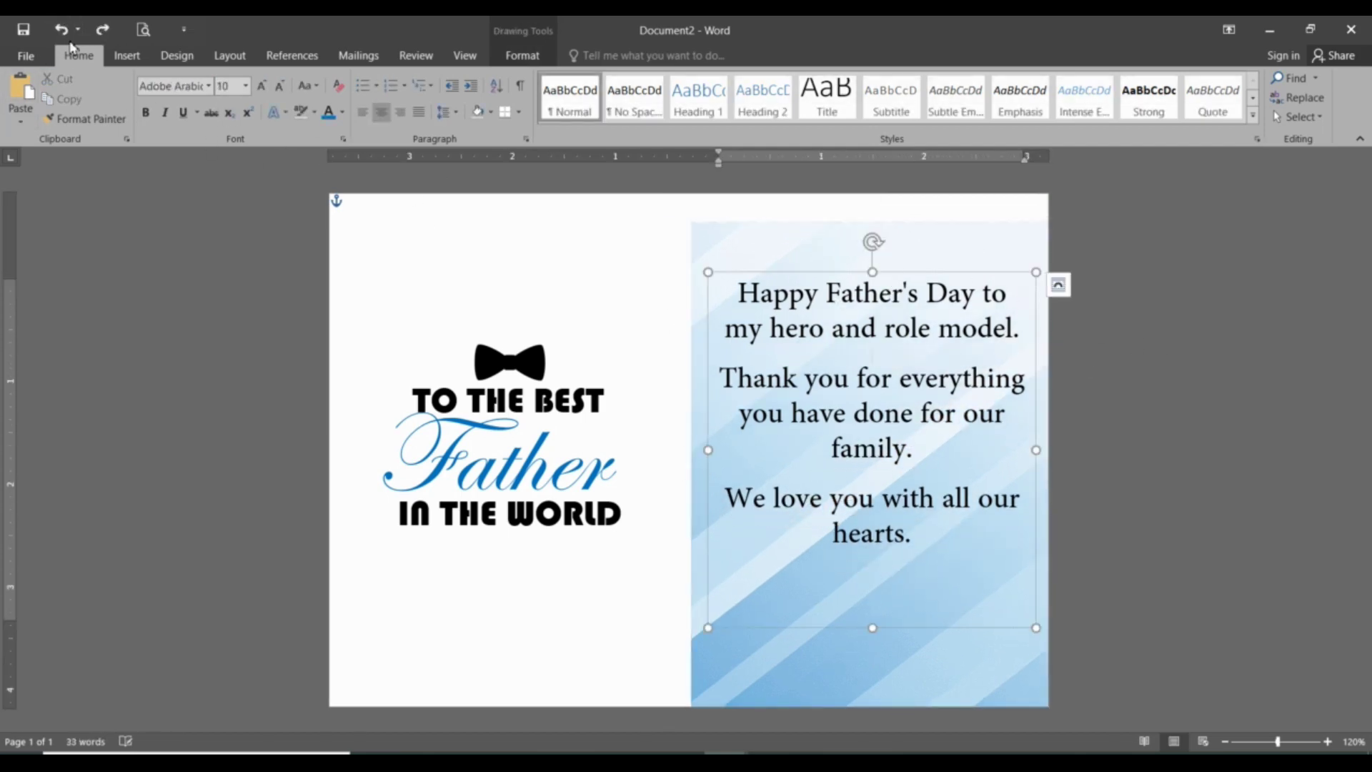
click(102, 29)
click(102, 29)
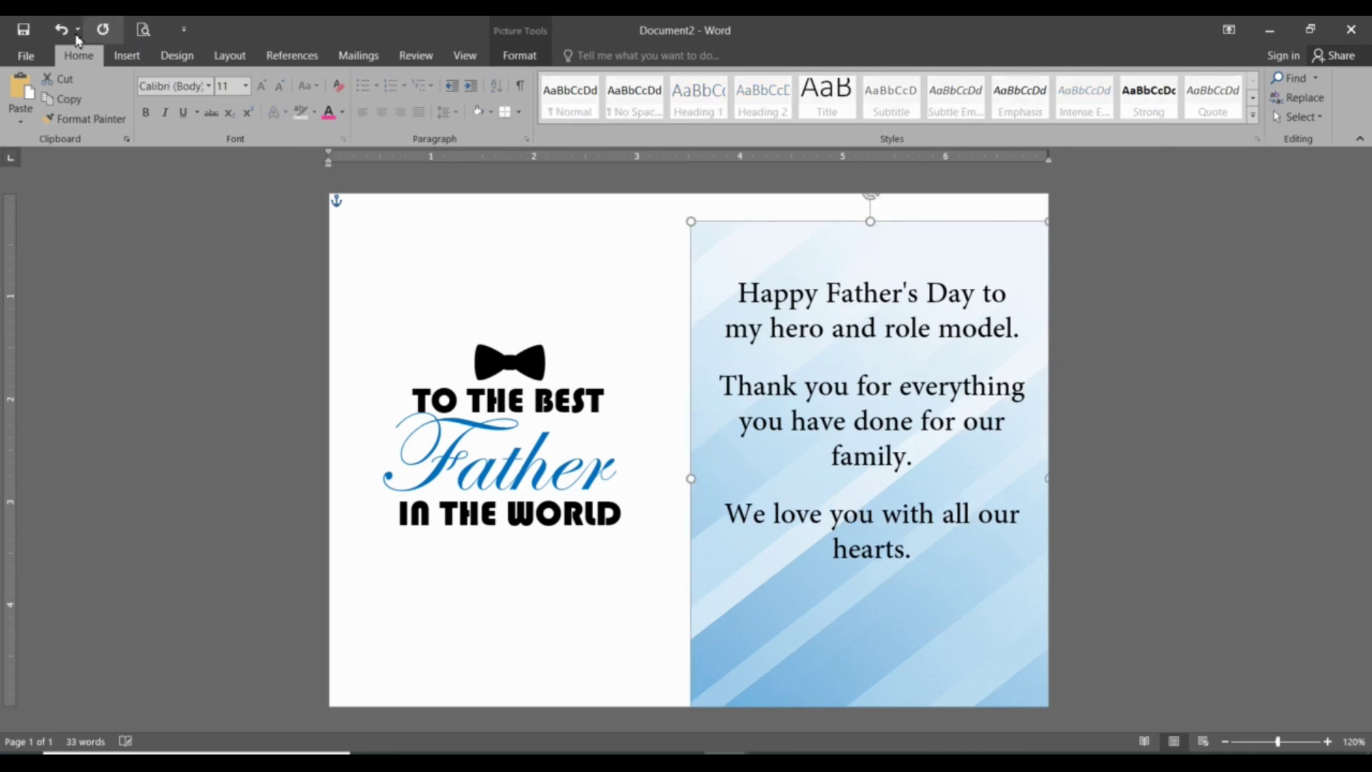
Step: Move the striped background picture back up to the page's upper edge and lower the message text box to the vertical middle
drag(936, 247, 935, 228)
drag(900, 275, 901, 304)
click(1085, 508)
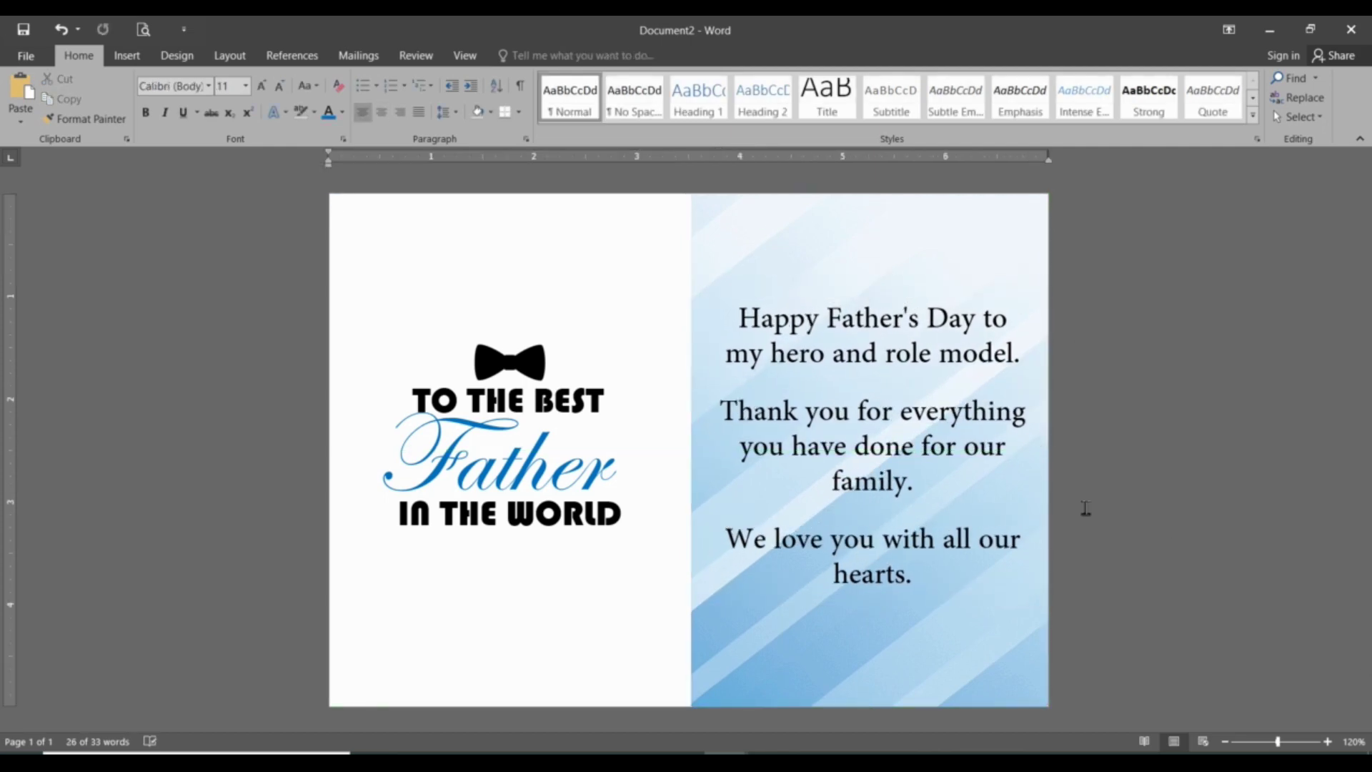
click(866, 412)
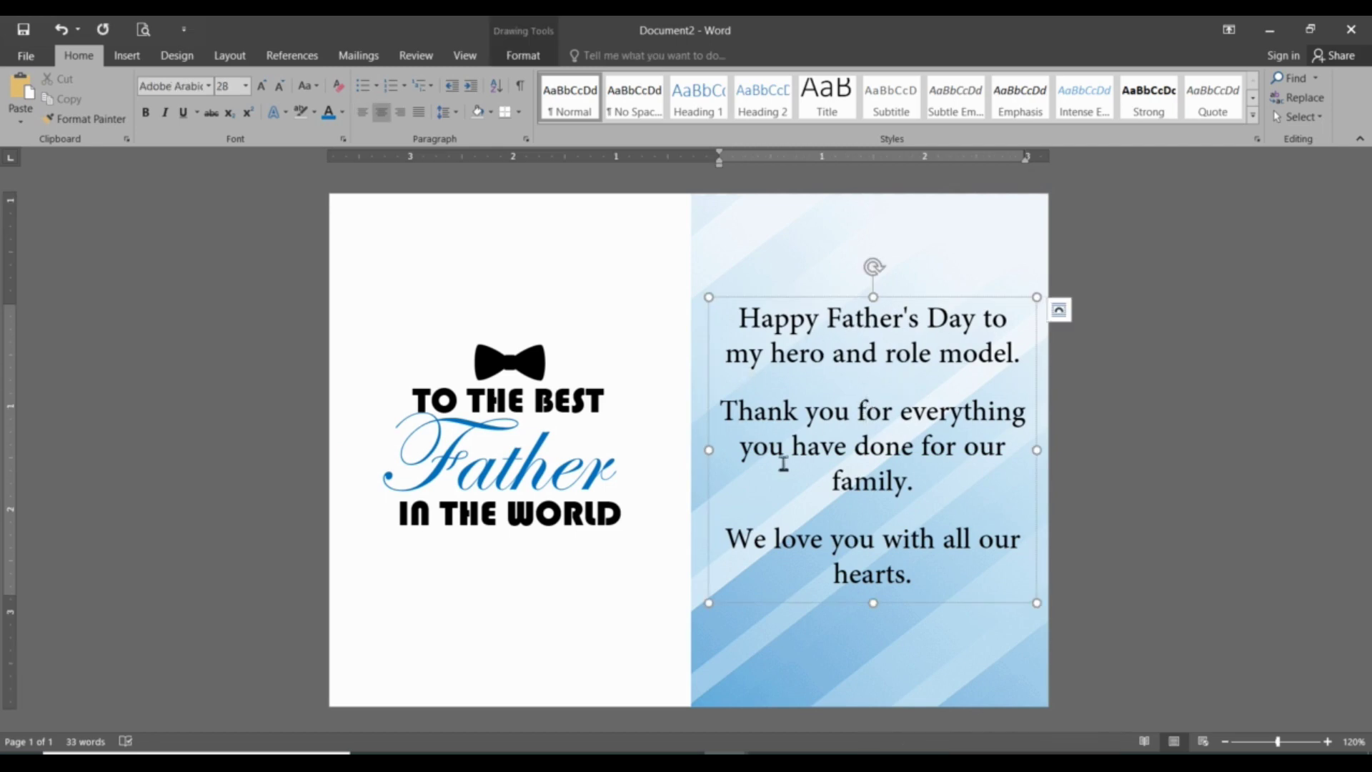
click(1184, 566)
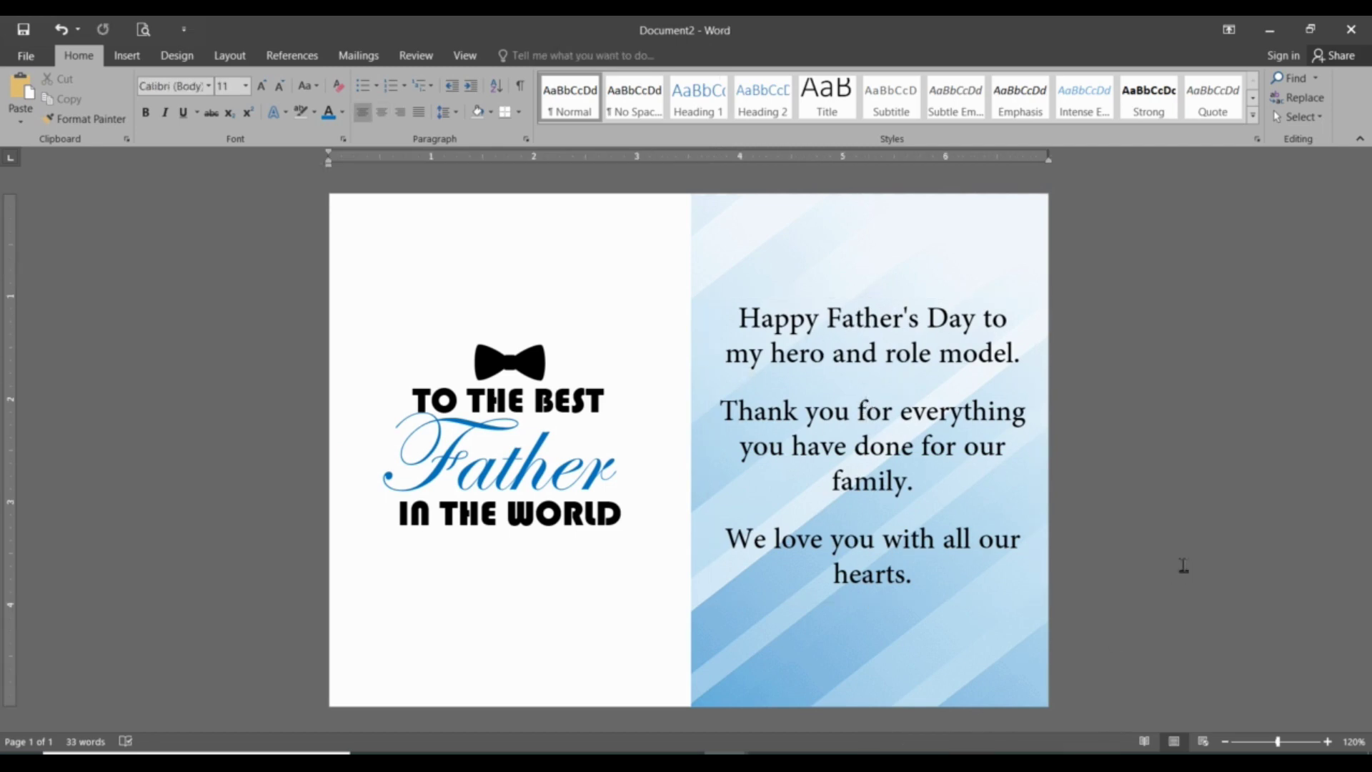